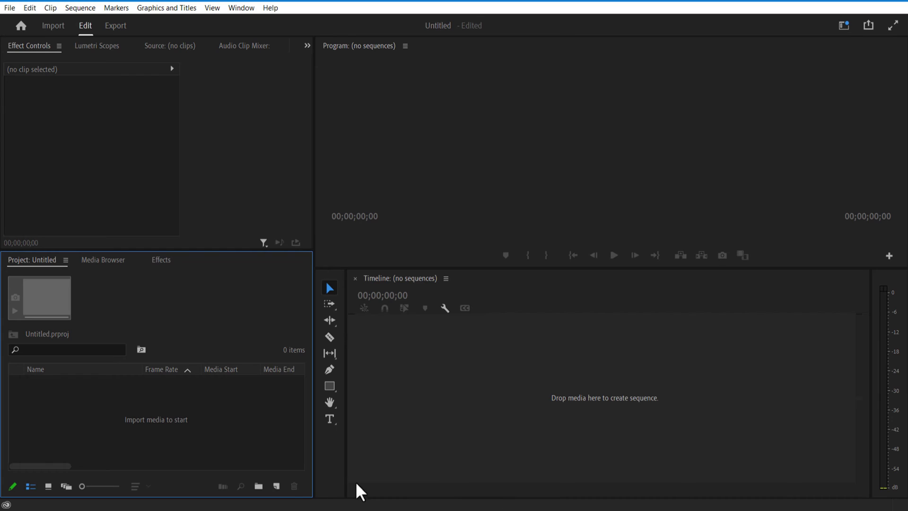
Create a new sequence with a frame size of 1080 horizontal by 1920 vertical
left_click(277, 486)
left_click(295, 365)
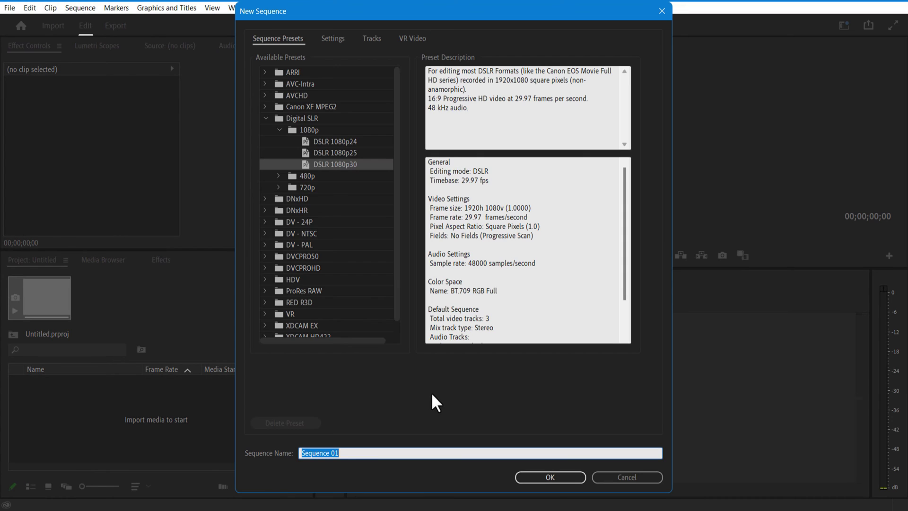
left_click(332, 39)
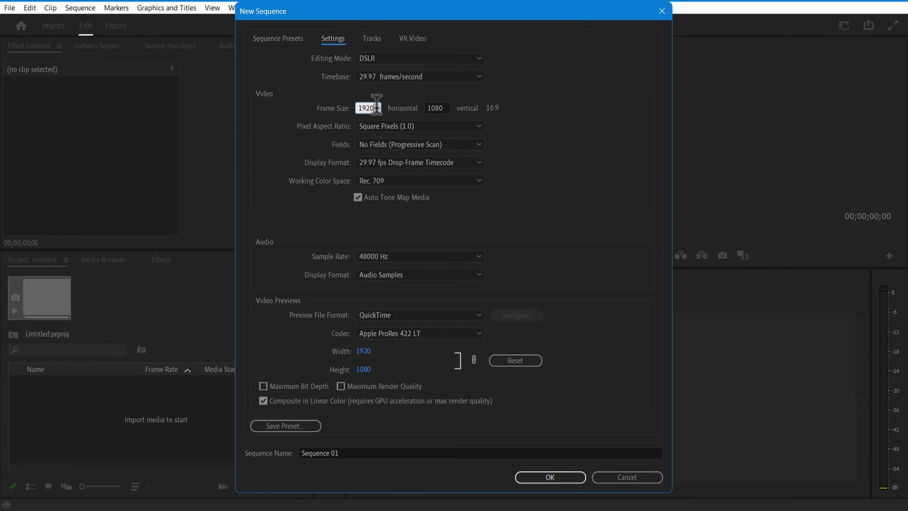
type("1080")
left_click(443, 102)
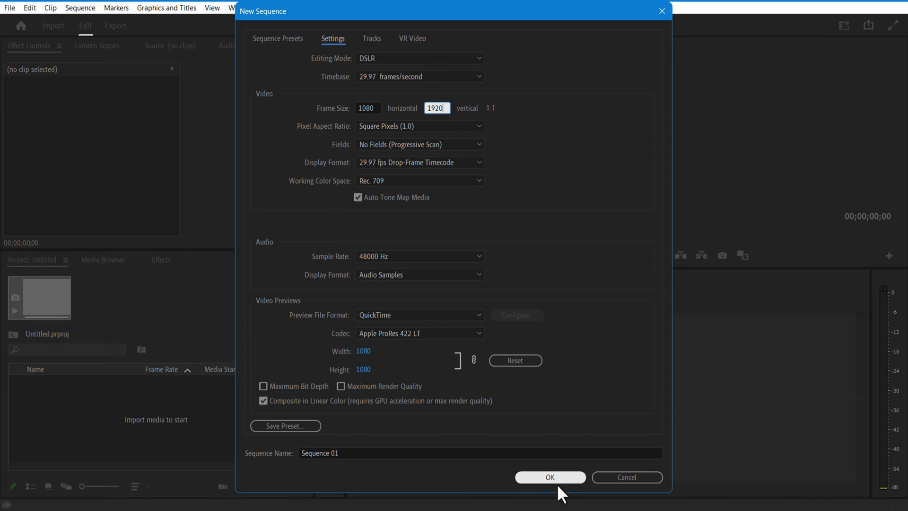
left_click(556, 478)
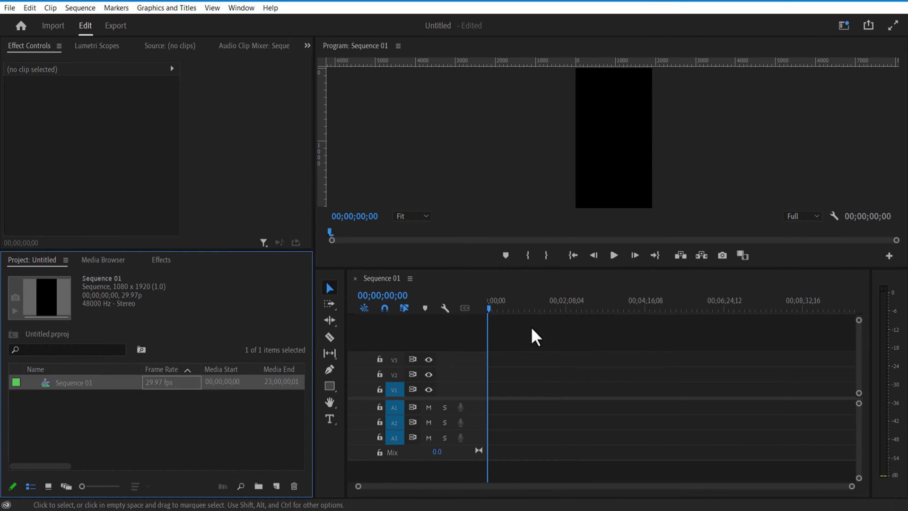
Create a dark navy color matte (121C24) and place it at the start of track V1
left_click(235, 459)
left_click(276, 486)
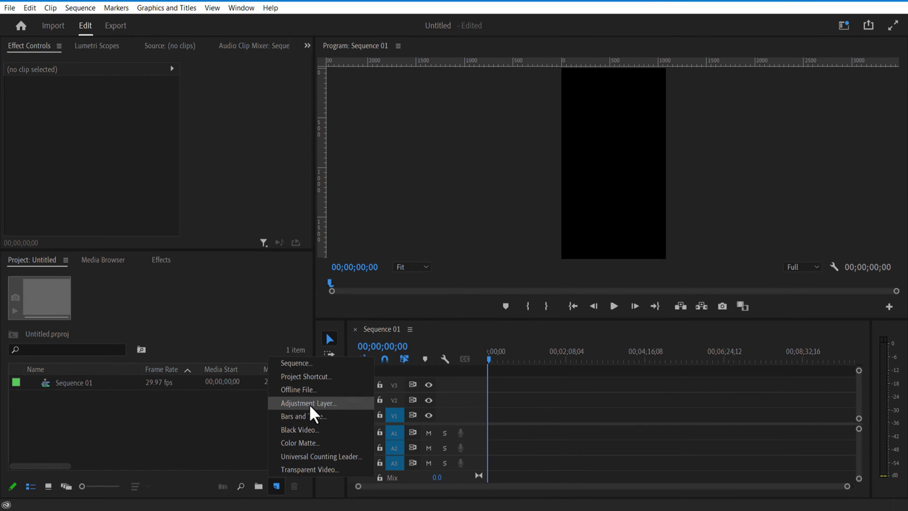
left_click(314, 443)
left_click(470, 298)
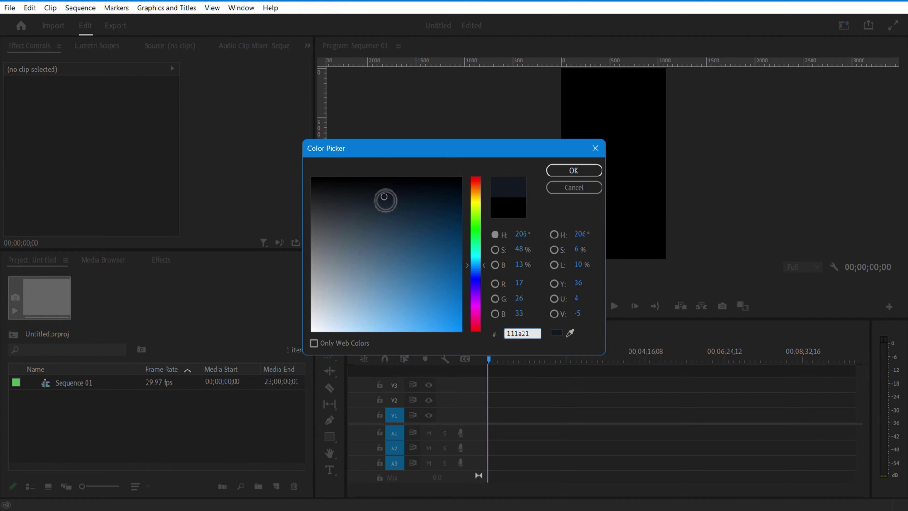
left_click(384, 198)
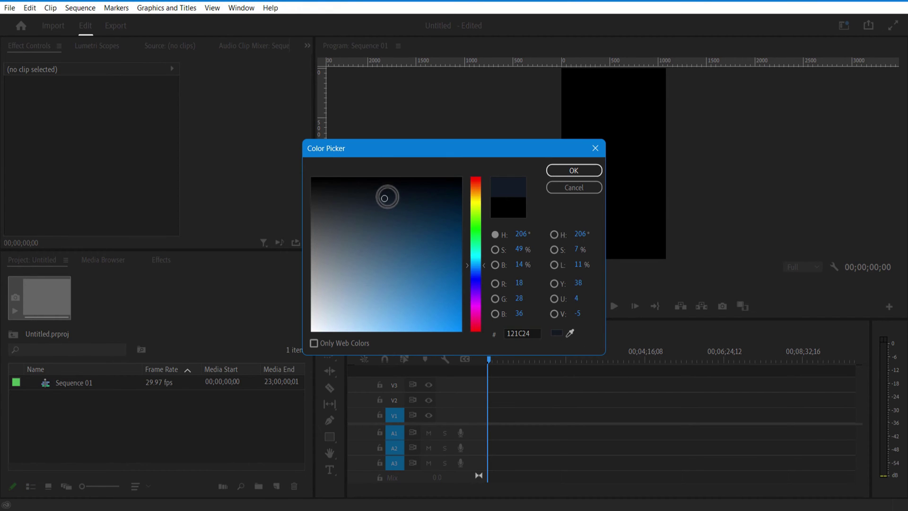
left_click(560, 168)
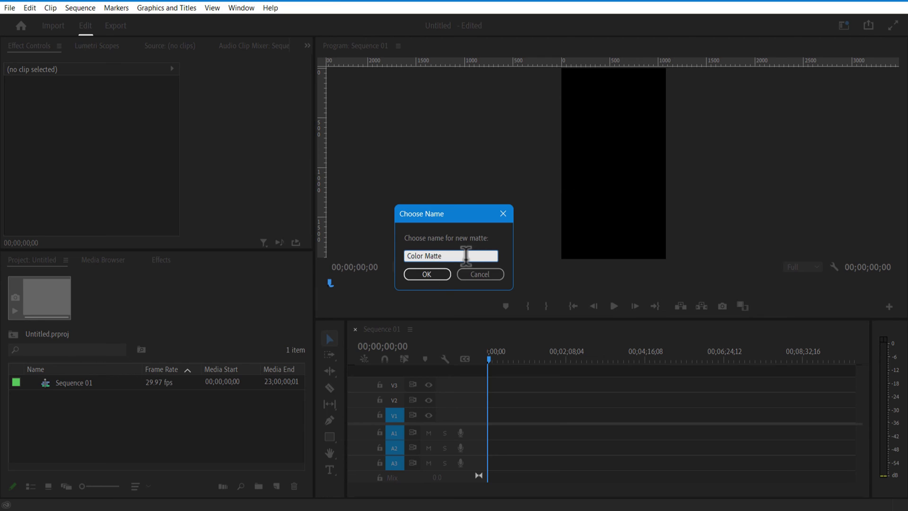
left_click(444, 273)
left_click_drag(109, 384, 496, 415)
Import the halftone image and place it at the start of track V2 above the color matte
right_click(114, 452)
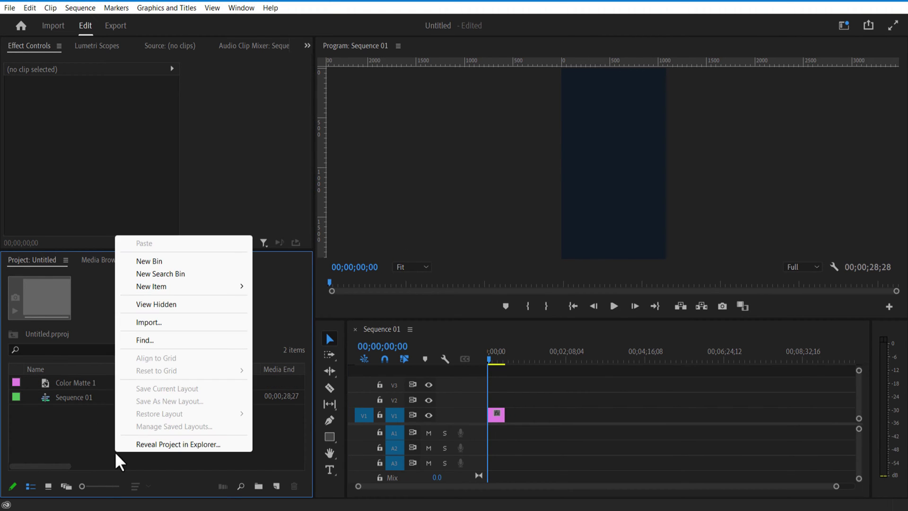
left_click(163, 323)
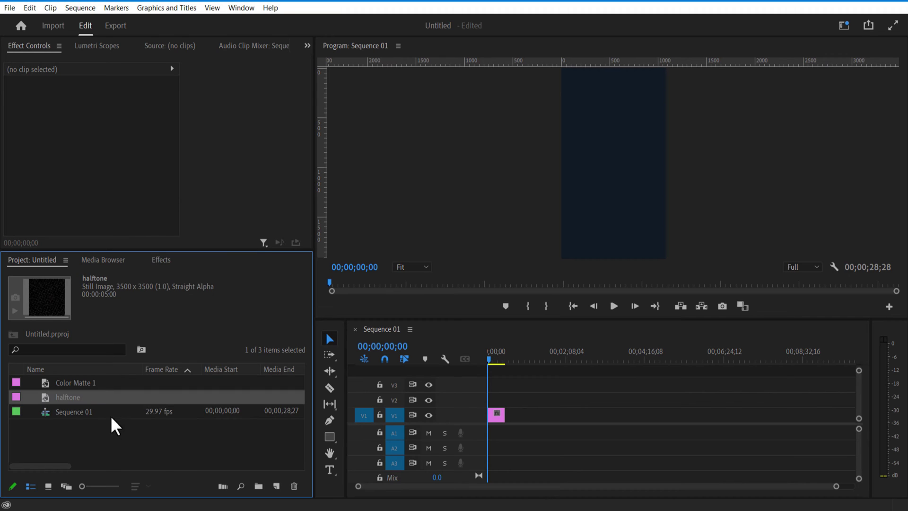
left_click_drag(219, 403, 494, 400)
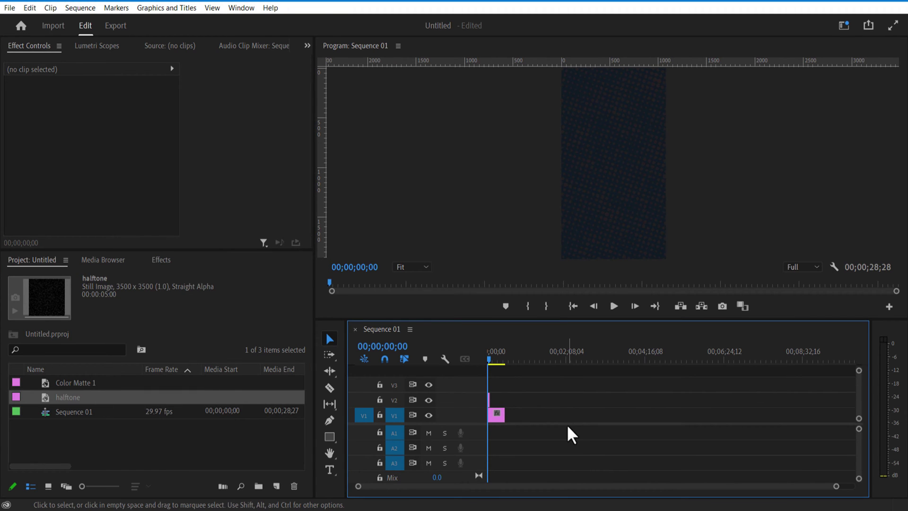
Extend the halftone clip to the length of the color matte and set its scale to 58
left_click(491, 400)
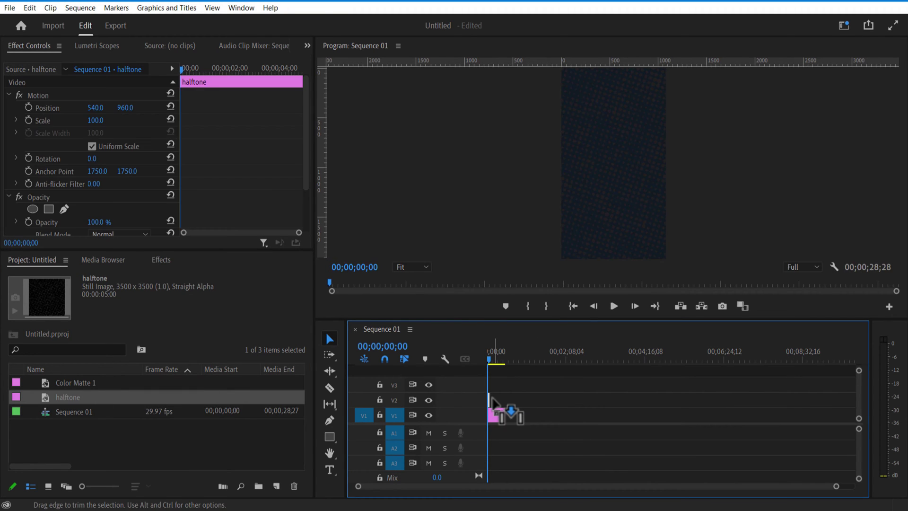
left_click_drag(496, 400, 505, 400)
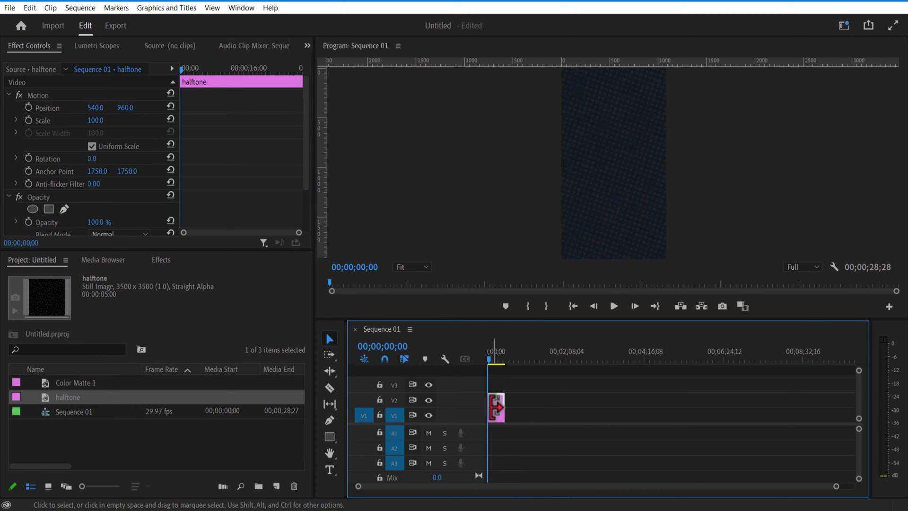
left_click_drag(95, 120, 59, 120)
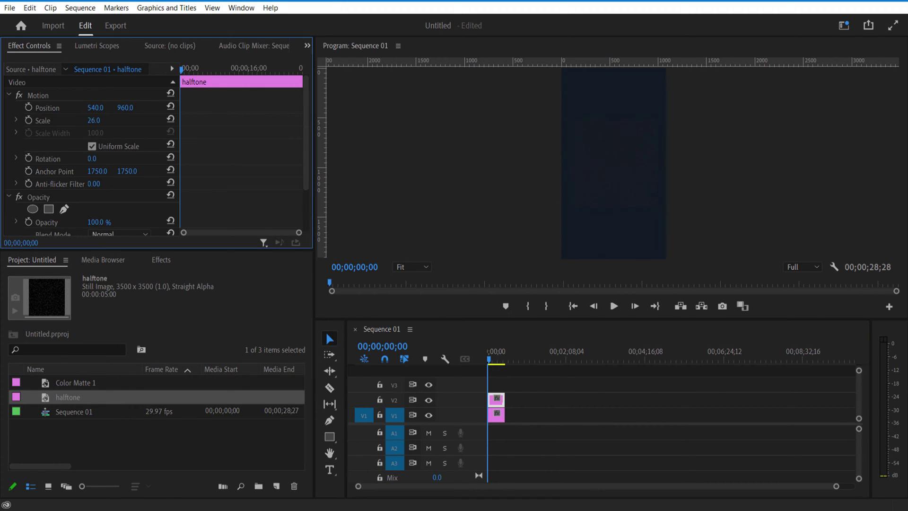
Find the Tint video effect and apply it to the halftone clip on V2
left_click(160, 260)
left_click(87, 276)
type("tint")
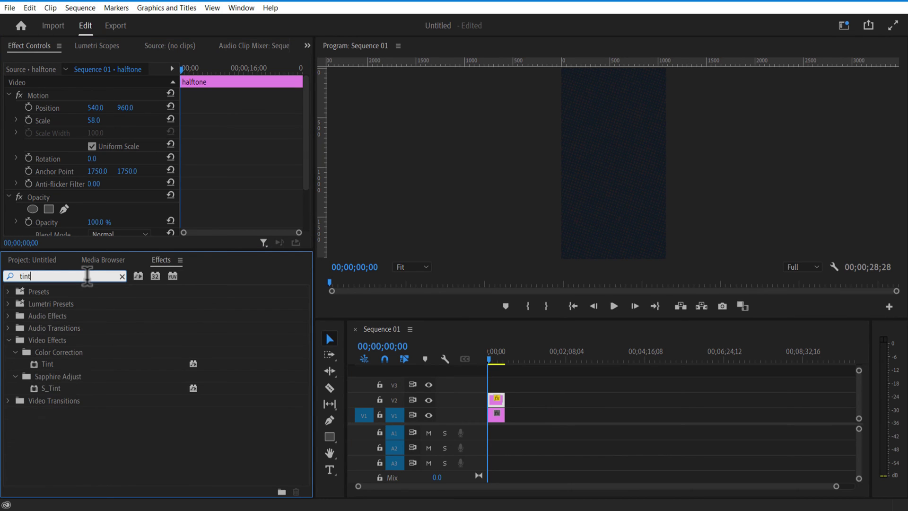
left_click(57, 378)
left_click(47, 364)
left_click_drag(299, 373, 496, 401)
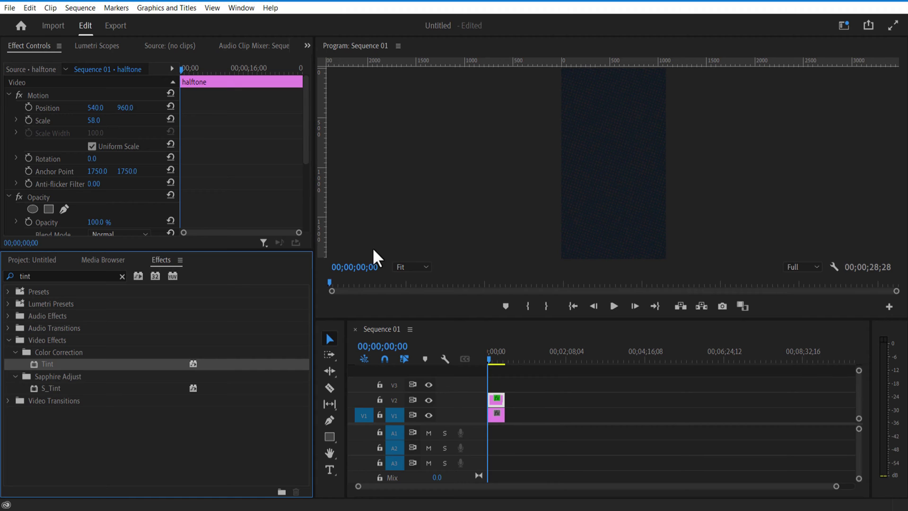
Set the tint's Map White To color to near-black (060606) and the halftone clip's opacity to 22%
left_click_drag(307, 148, 305, 195)
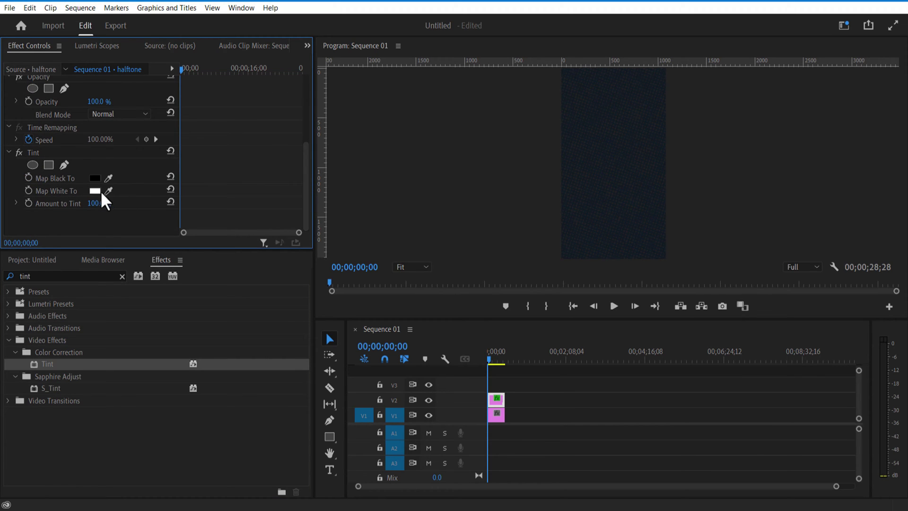
left_click(98, 191)
left_click(314, 179)
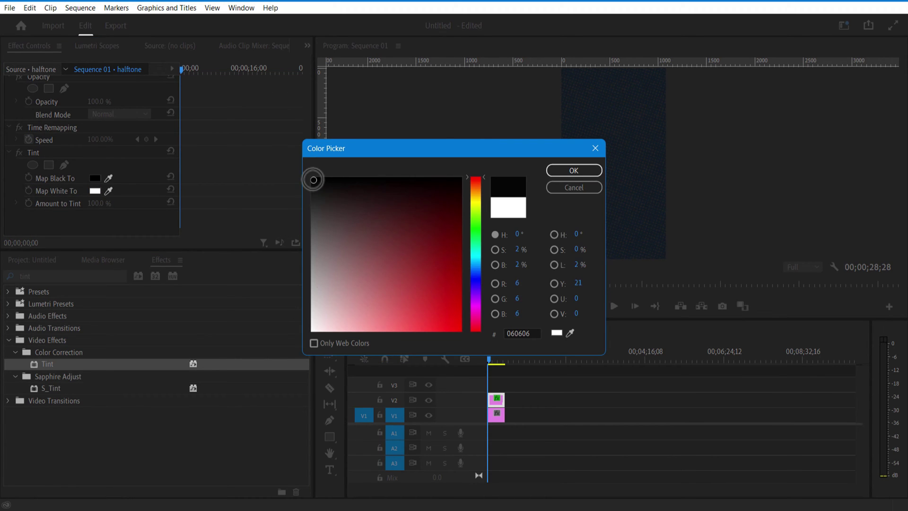
left_click(573, 171)
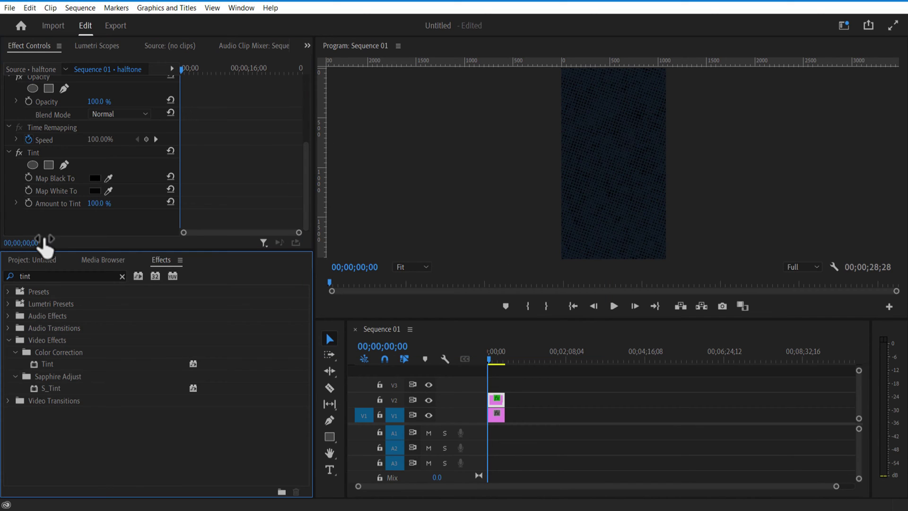
scroll(95, 122, "up", 1)
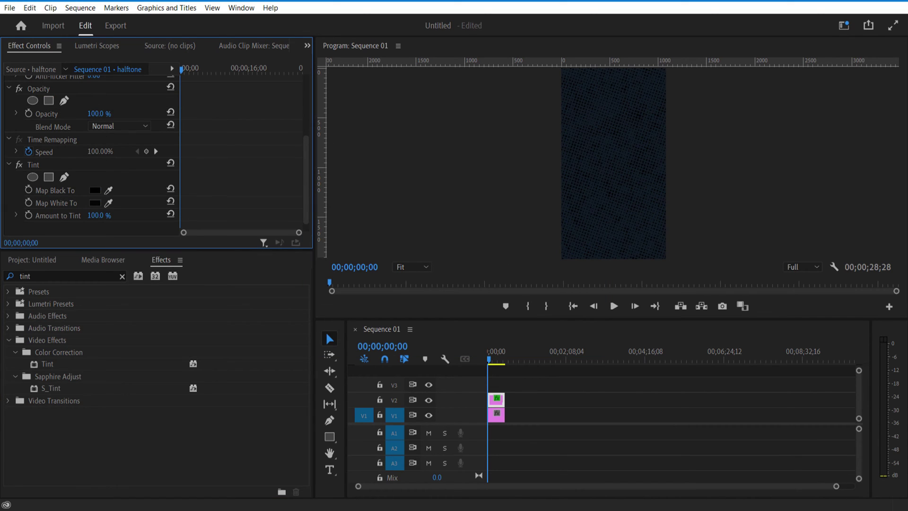
Animate the halftone clip's rotation from 0° at its start to 20° at 00;00;00;10
left_click(492, 413)
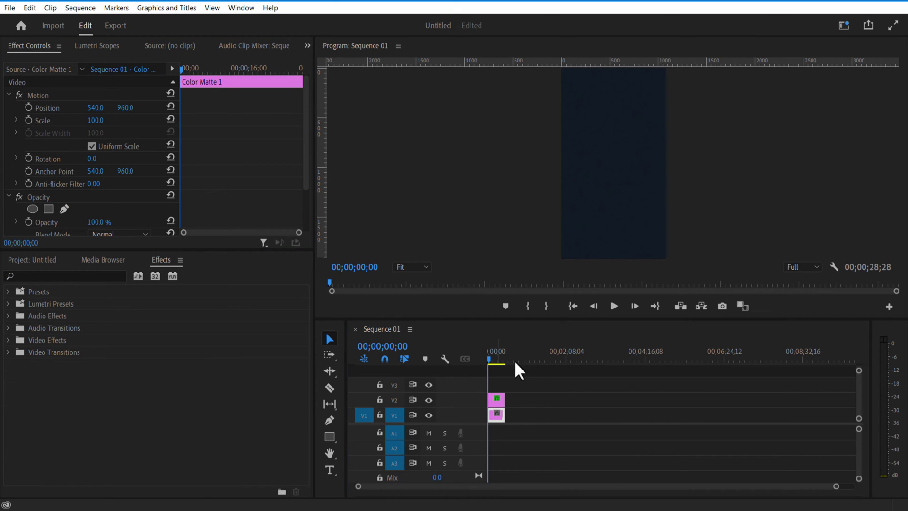
left_click(492, 399)
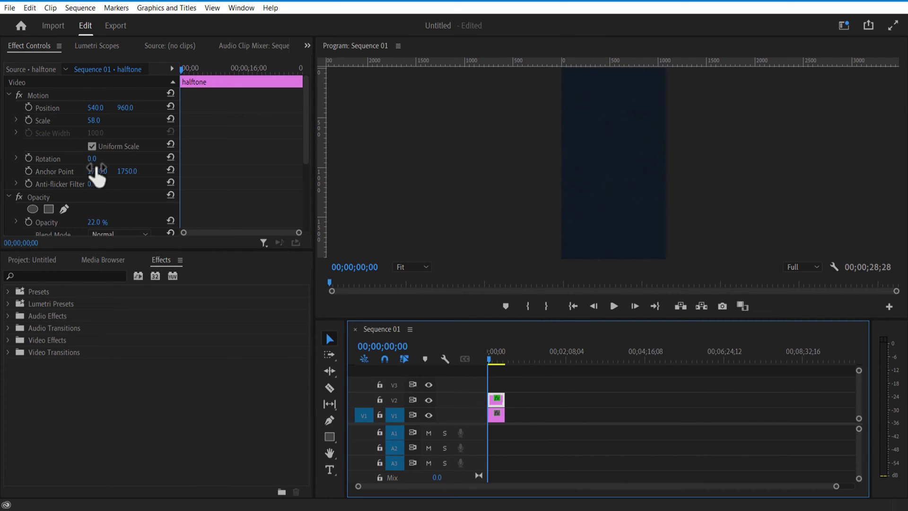
left_click(28, 156)
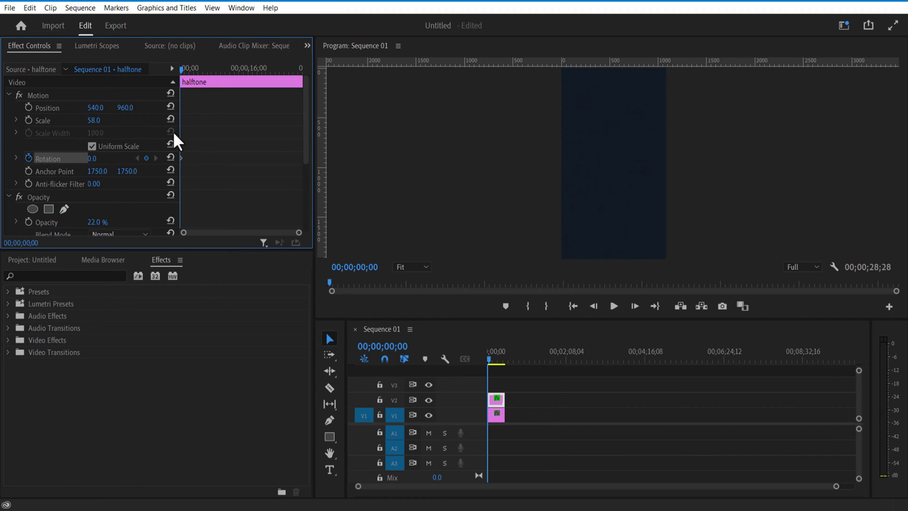
left_click_drag(298, 232, 237, 242)
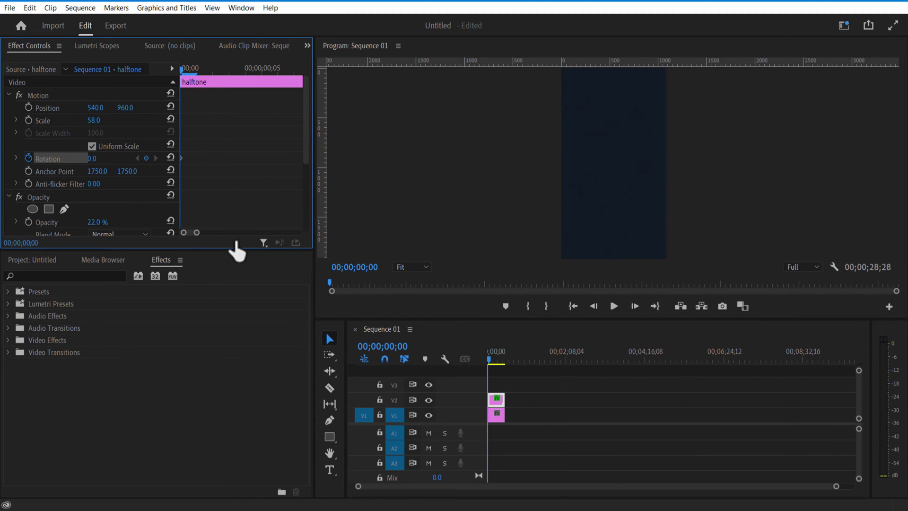
left_click_drag(180, 67, 261, 80)
left_click_drag(197, 232, 209, 233)
left_click_drag(204, 69, 226, 72)
left_click(92, 158)
type("6")
key("Return")
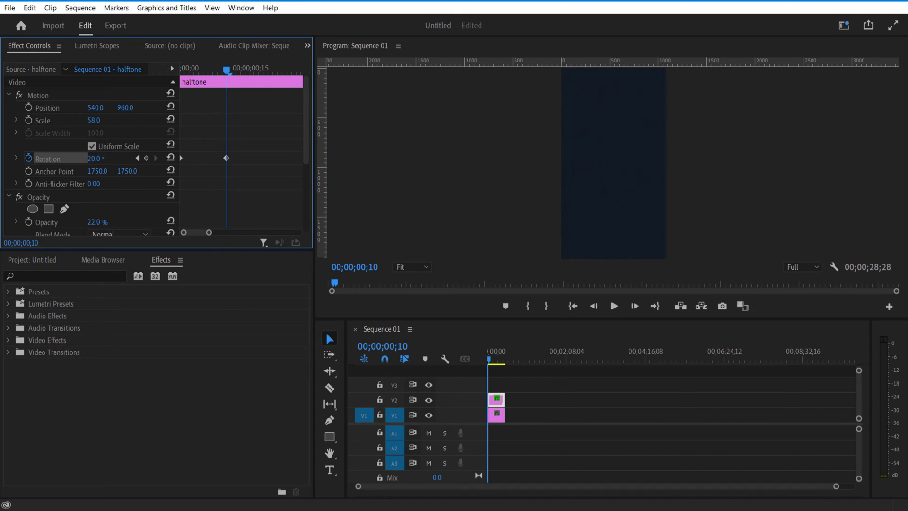
Copy the two rotation keyframes and paste them twice further along the halftone clip, first at 00;00;00;20
left_click_drag(253, 146, 160, 169)
key("ctrl+c")
left_click_drag(192, 68, 203, 76)
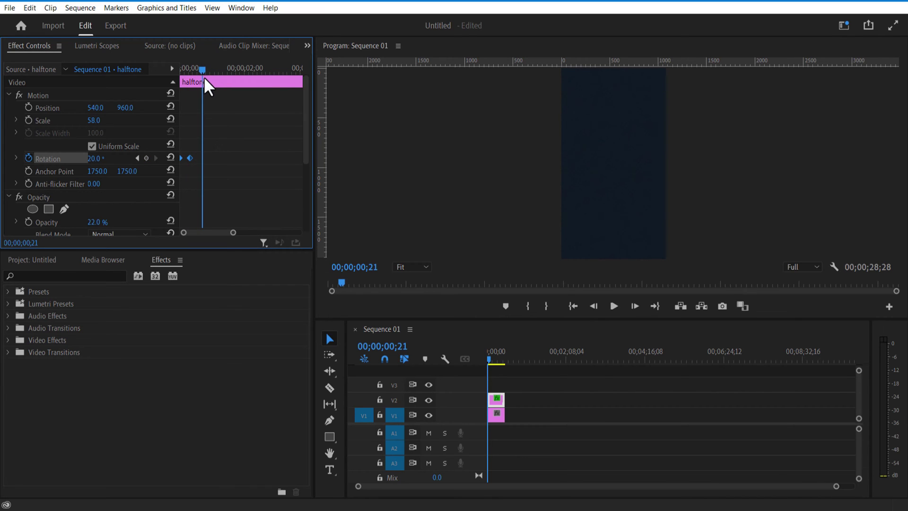
key("ctrl+v")
key("Left")
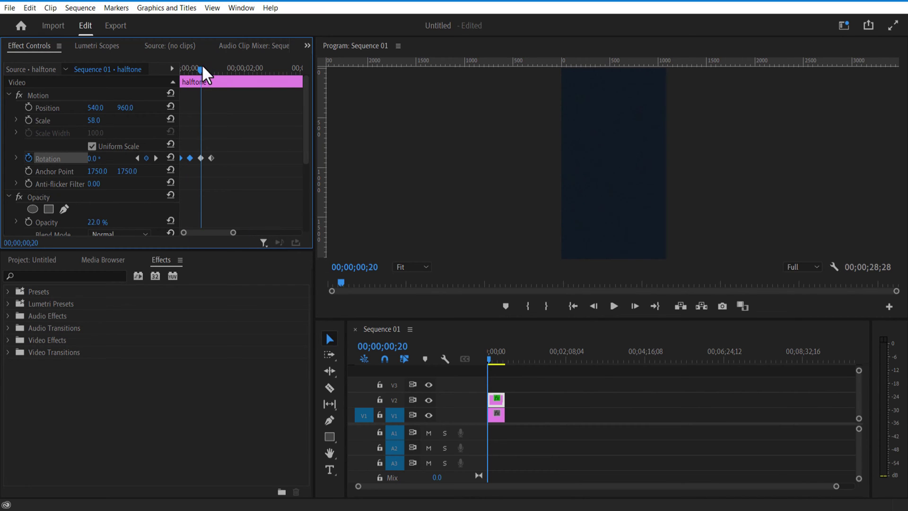
left_click_drag(202, 69, 222, 76)
key("ctrl+v")
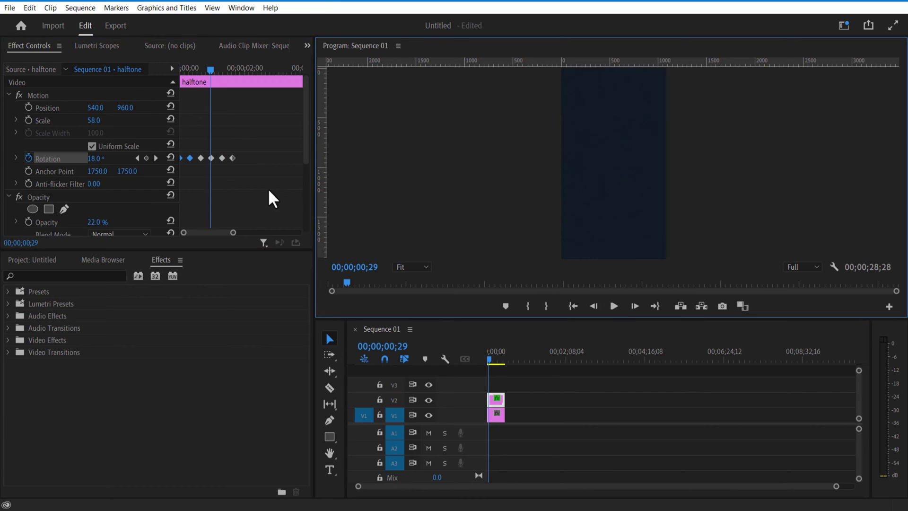
Space the halftone's rotation keyframes 20 frames apart, alternating 0° and 20° up to 00;00;02;00
left_click(189, 72)
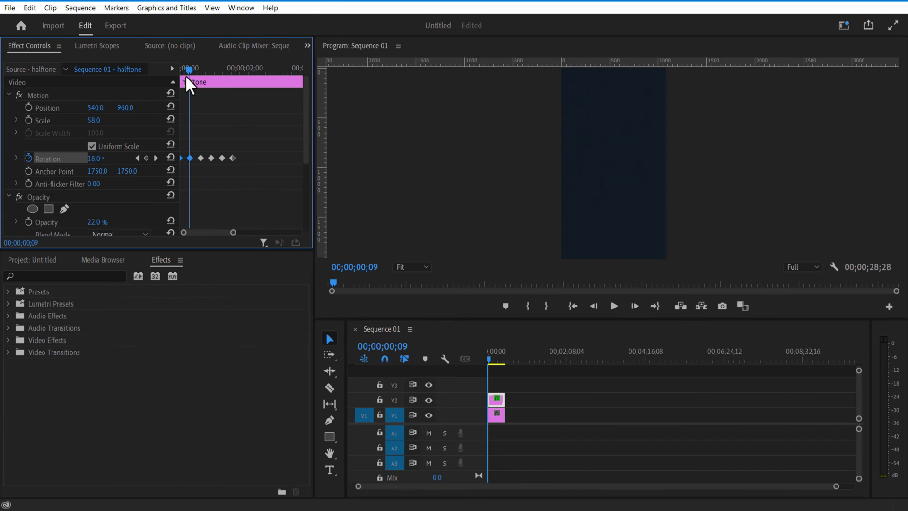
key("Right")
left_click_drag(188, 77, 199, 82)
left_click_drag(252, 150, 200, 159)
left_click_drag(201, 70, 222, 71)
left_click_drag(255, 148, 221, 158)
left_click_drag(222, 70, 242, 112)
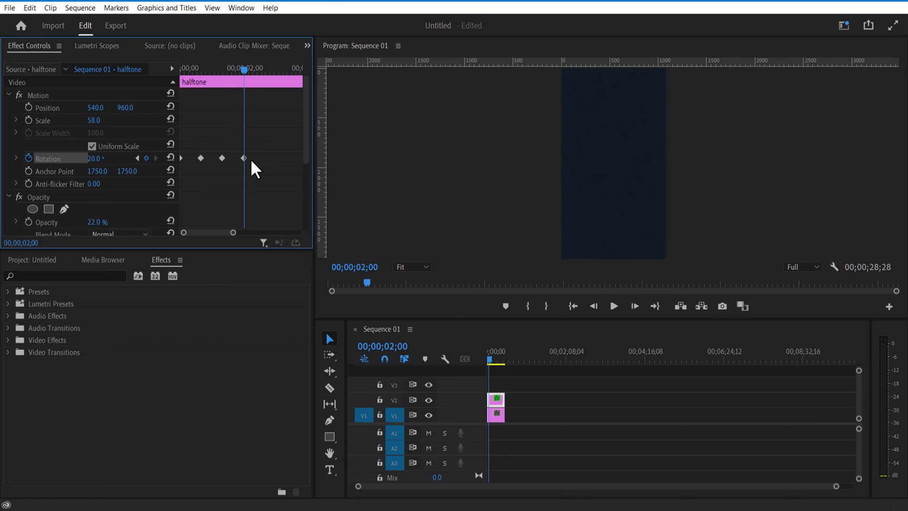
Import 7579953-uhd_4096_2160_25fps.mp4 and place it at the start of track V3 above the halftone
left_click(524, 415)
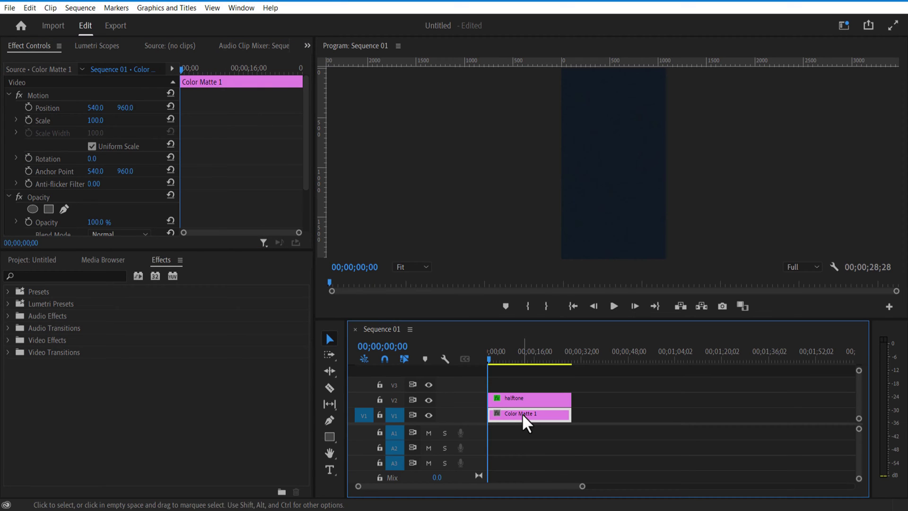
left_click(27, 261)
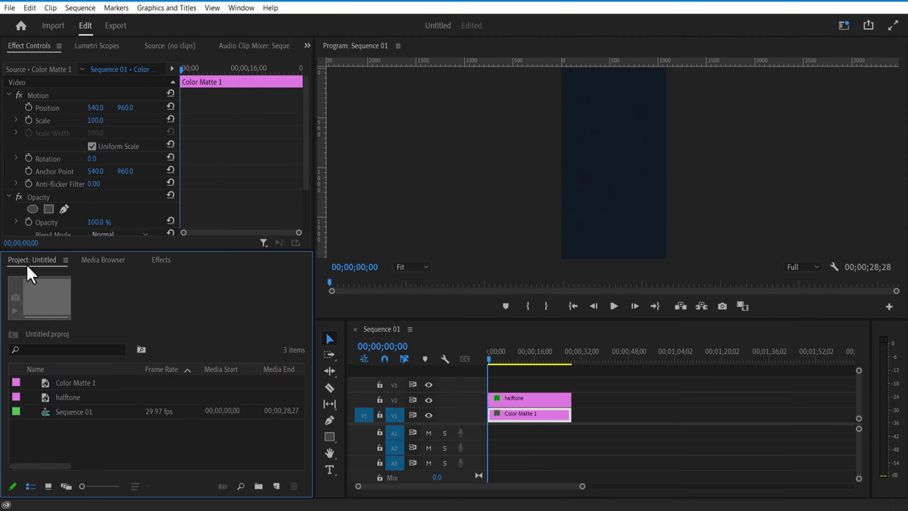
left_click(82, 413)
left_click_drag(82, 414, 517, 382)
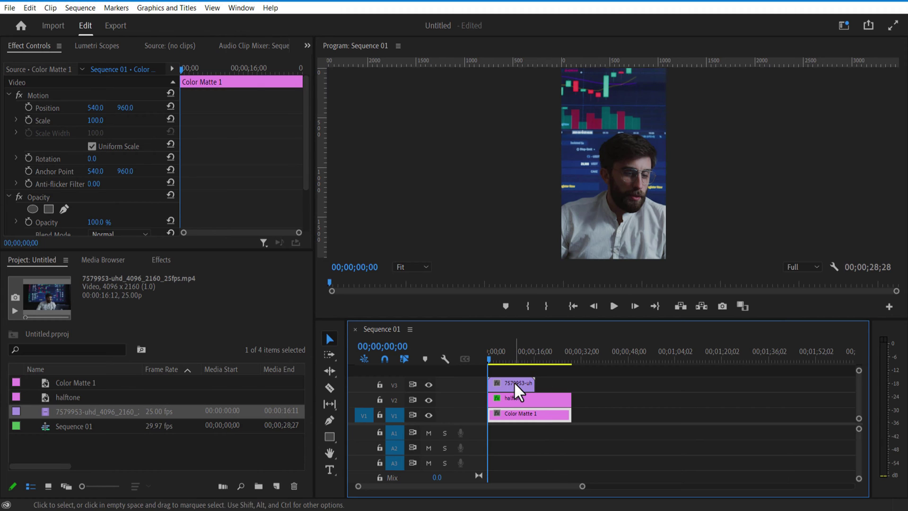
Set the video clip's scale to 72 and its position to 540, 1149
left_click(518, 383)
left_click(572, 376)
left_click(513, 380)
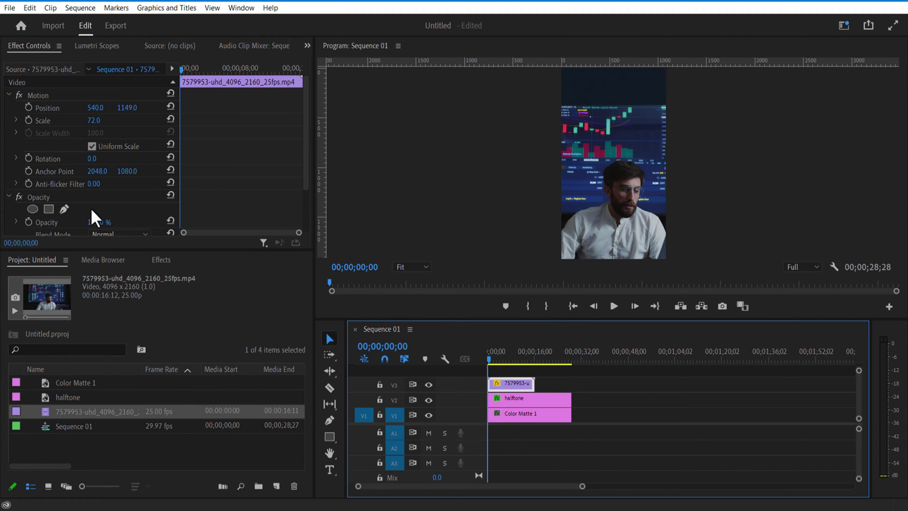
Mask the video clip around the man with the opacity Pen tool and enable Mask Path keyframing at 00;00;00;00
left_click(64, 208)
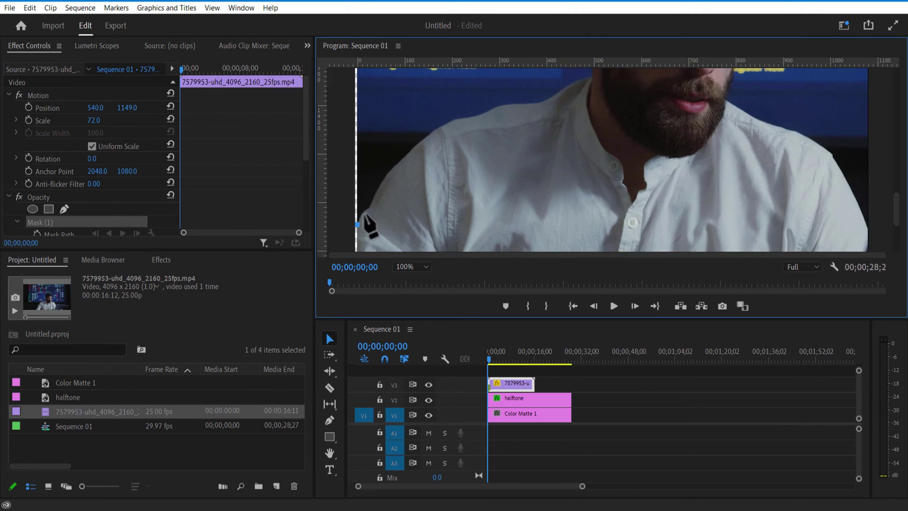
left_click(579, 80)
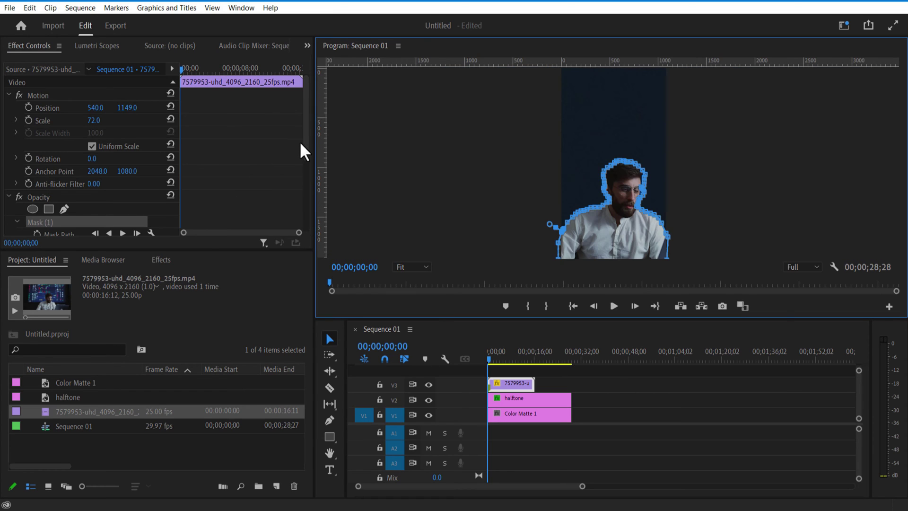
left_click_drag(304, 142, 305, 168)
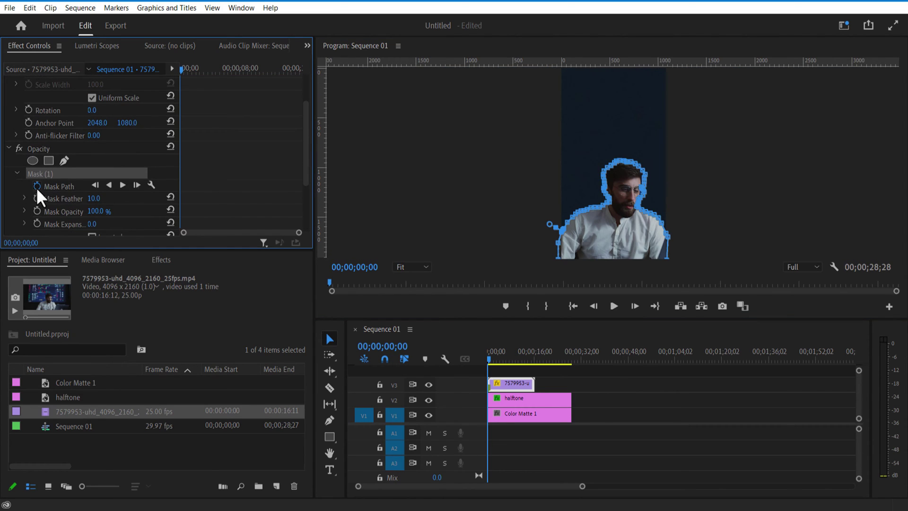
left_click(37, 186)
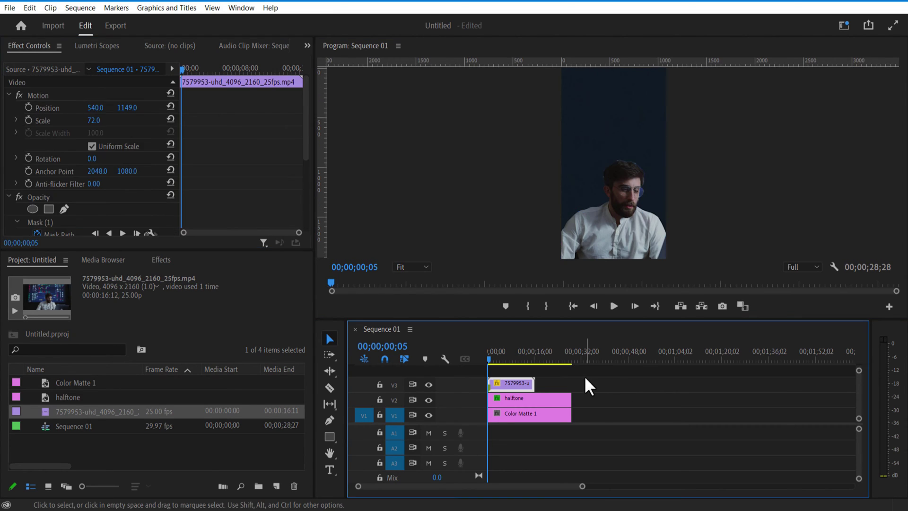
Step through the masked clip frame by frame to check how well the mask follows the man
key("Right")
key("Right")
key("Right")
key("Right")
key("Right")
key("Right")
key("Right")
key("Right")
key("Right")
key("Right")
key("Right")
key("Right")
key("Right")
key("Right")
key("Right")
key("Right")
key("Right")
key("Right")
key("Right")
key("Right")
key("Right")
key("Right")
key("Right")
key("Right")
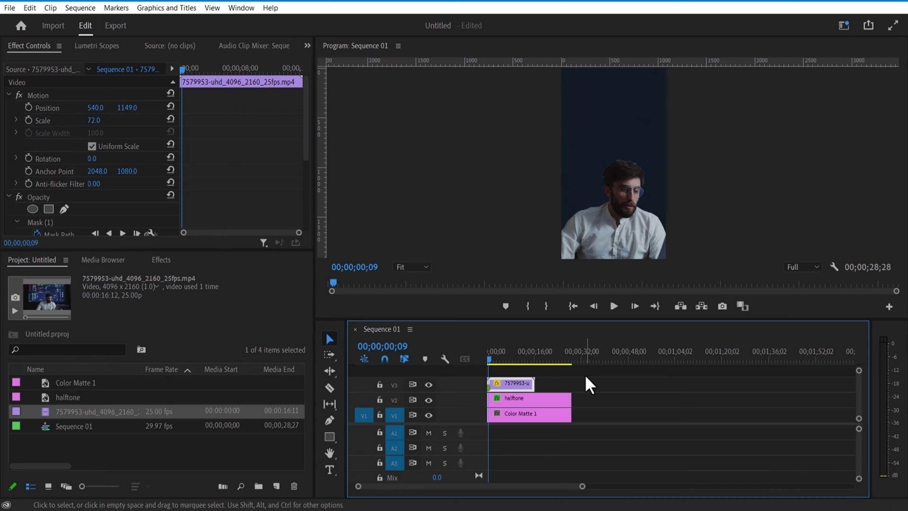
key("Right")
key("Right")
key("Right")
key("Right")
key("Right")
key("Right")
key("Right")
key("Right")
key("Right")
key("Right")
key("Right")
key("Right")
key("Right")
key("Right")
key("Right")
key("Right")
key("Right")
key("Right")
key("Right")
key("Right")
Split the masked video clip at 00;00;02;00 and delete the part after the cut
left_click_drag(582, 486, 574, 487)
key("Left")
key("Left")
key("Left")
key("Left")
key("Left")
key("Left")
key("Left")
key("Left")
key("Left")
key("Left")
key("Left")
key("Left")
key("Left")
key("Left")
key("Left")
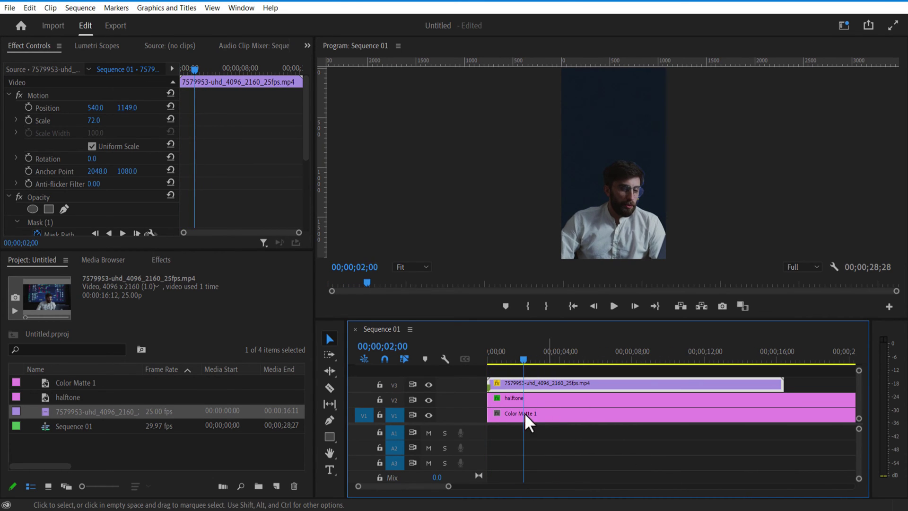
left_click(330, 388)
left_click(511, 387)
left_click(329, 339)
left_click(560, 384)
key("Delete")
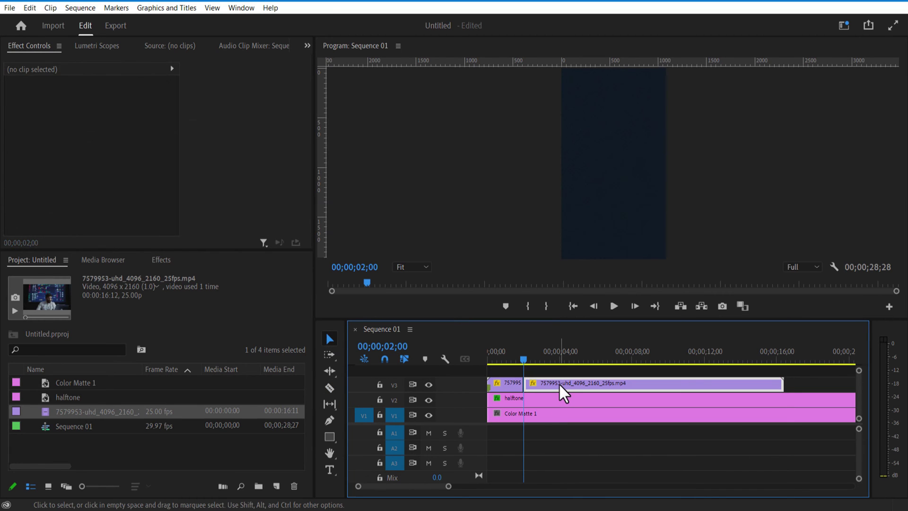
Keyframe the video clip's position from 00;00;01;10 so the man drops down out of the frame near the clip's end
left_click_drag(523, 356, 511, 361)
key("Right")
key("Right")
key("Right")
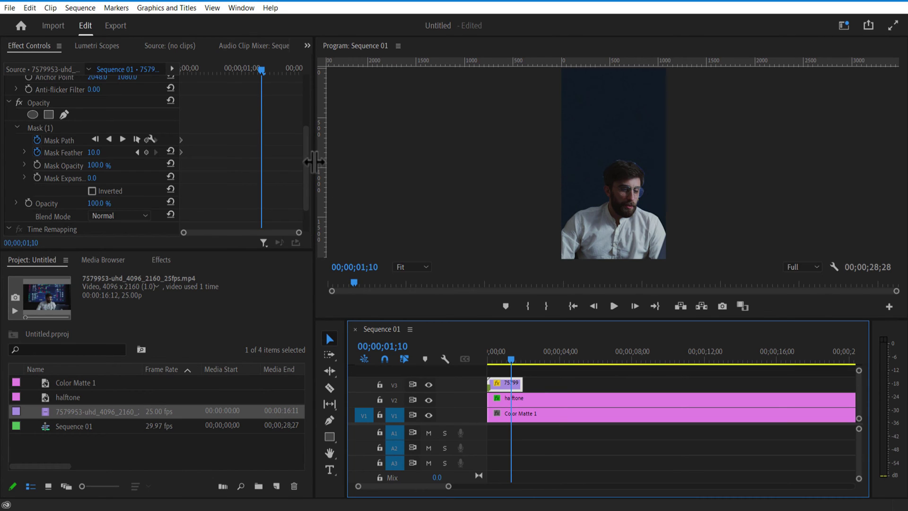
scroll(305, 140, "up", 5)
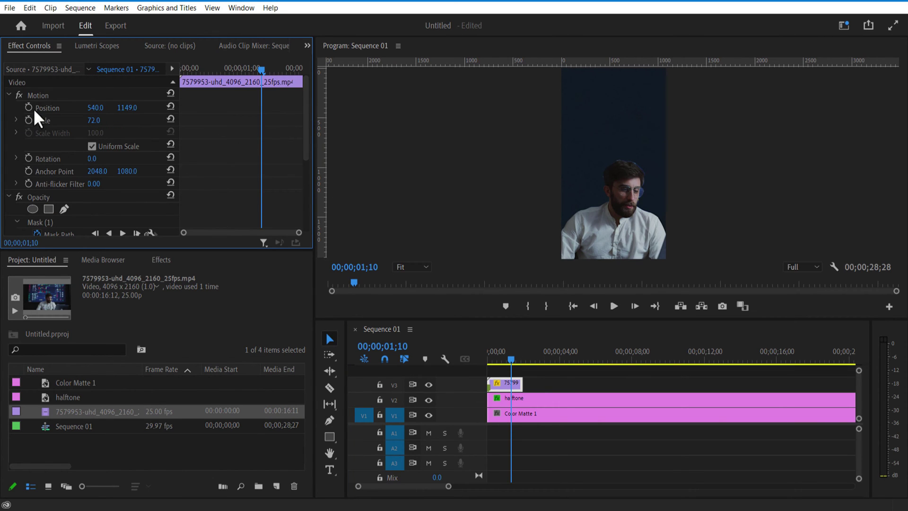
left_click(28, 107)
left_click_drag(259, 71, 294, 86)
left_click_drag(126, 107, 312, 108)
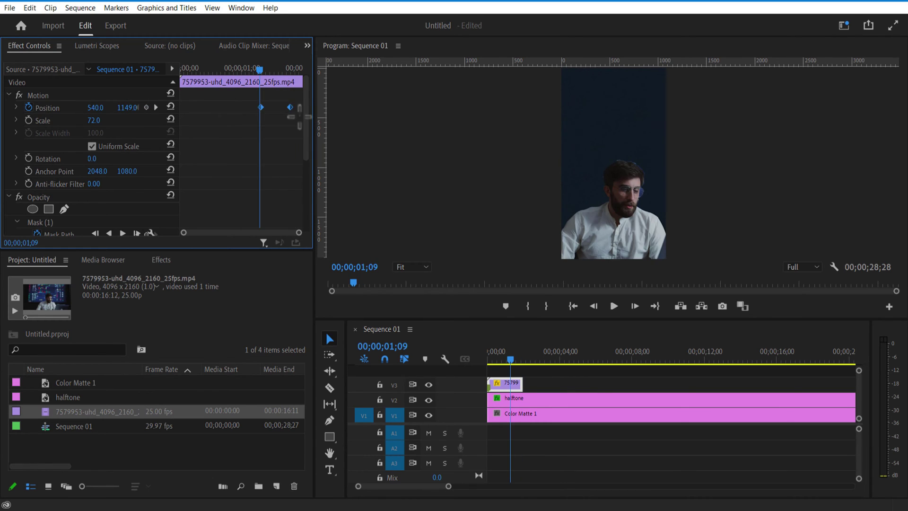
Set the temporal interpolation of both position keyframes to Bezier and play back the move
right_click(288, 107)
mouse_move(330, 208)
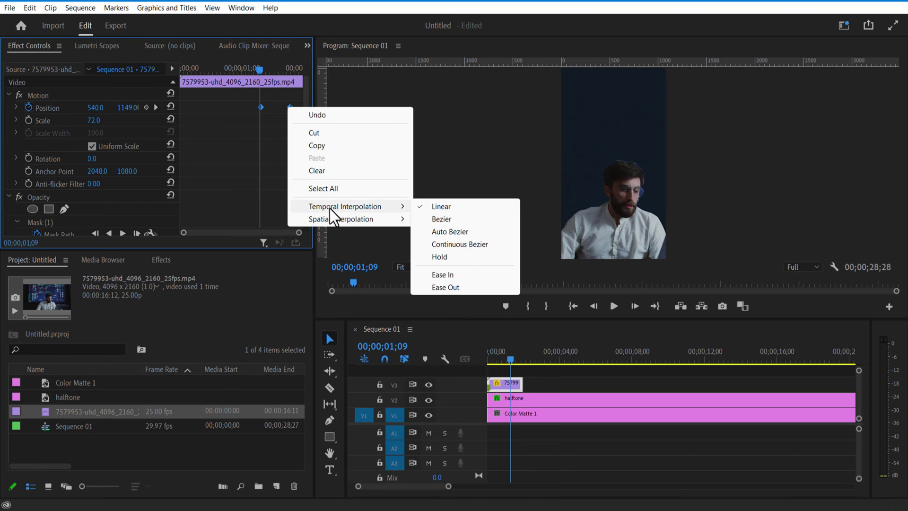
left_click(436, 221)
left_click(613, 305)
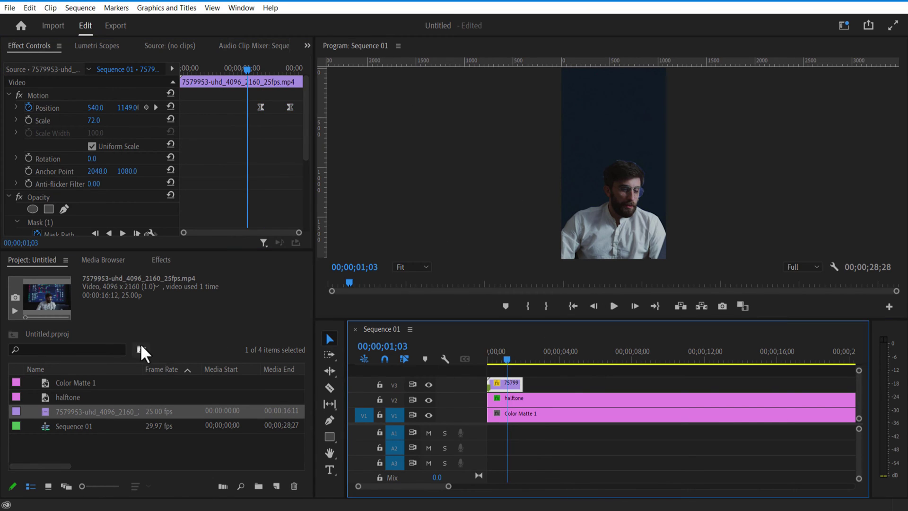
Find the Directional Blur effect and apply it to the masked video clip on V3
left_click(161, 260)
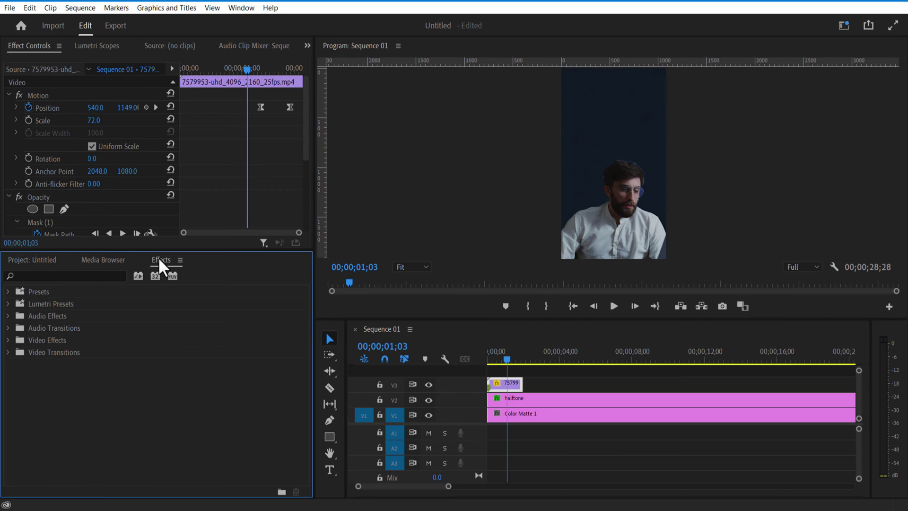
left_click(59, 275)
type("blur")
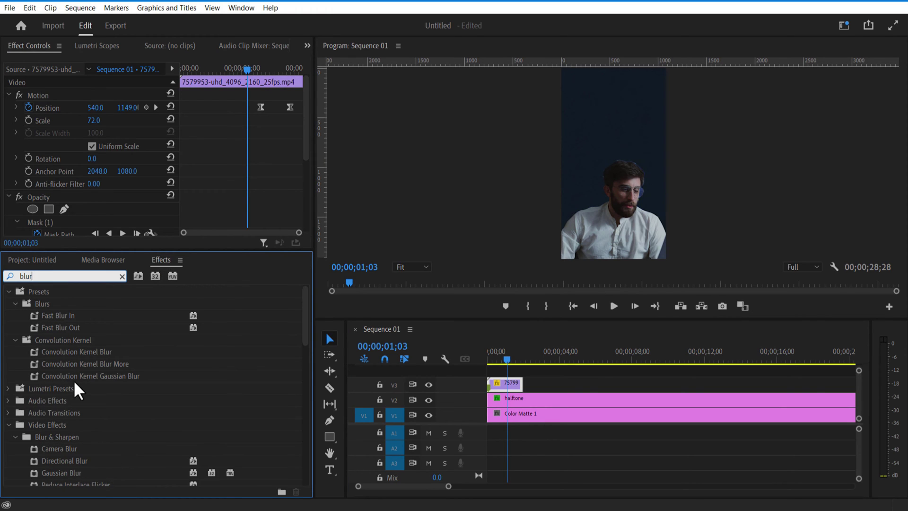
scroll(74, 381, "down", 3)
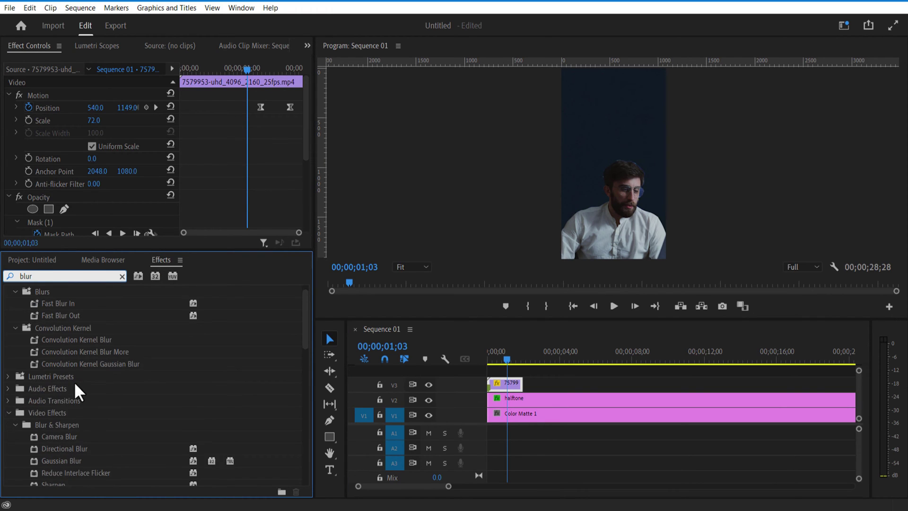
left_click(68, 424)
left_click_drag(69, 424, 502, 381)
Move to 00;00;01;10 and set the Directional Blur's direction to 180°
left_click_drag(247, 69, 262, 72)
left_click_drag(306, 127, 304, 227)
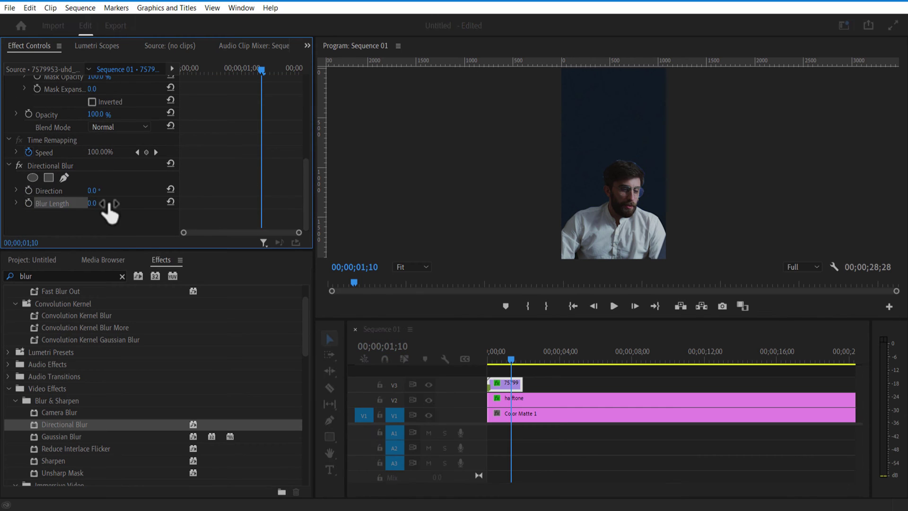
left_click(93, 190)
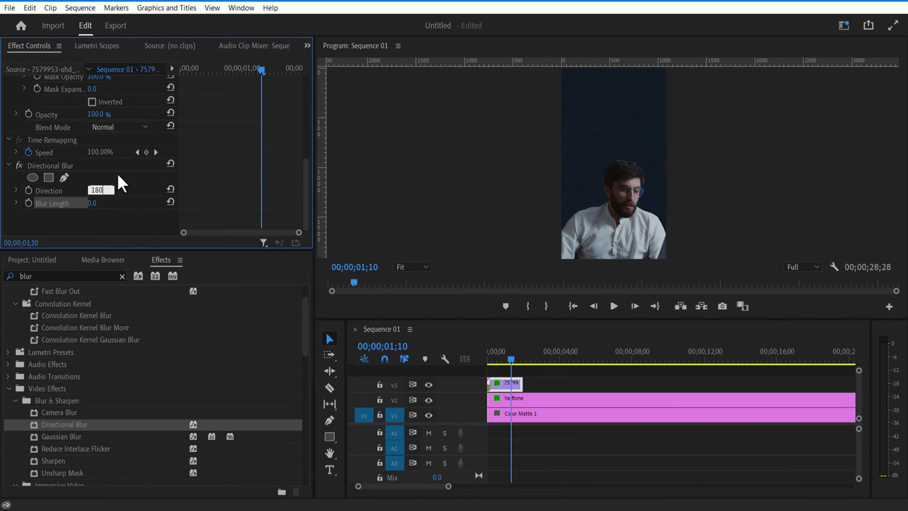
key("Return")
Keyframe the blur length from 0 at 00;00;01;10 to a stronger blur a few frames on, and preview it
left_click(28, 203)
left_click_drag(261, 70, 287, 86)
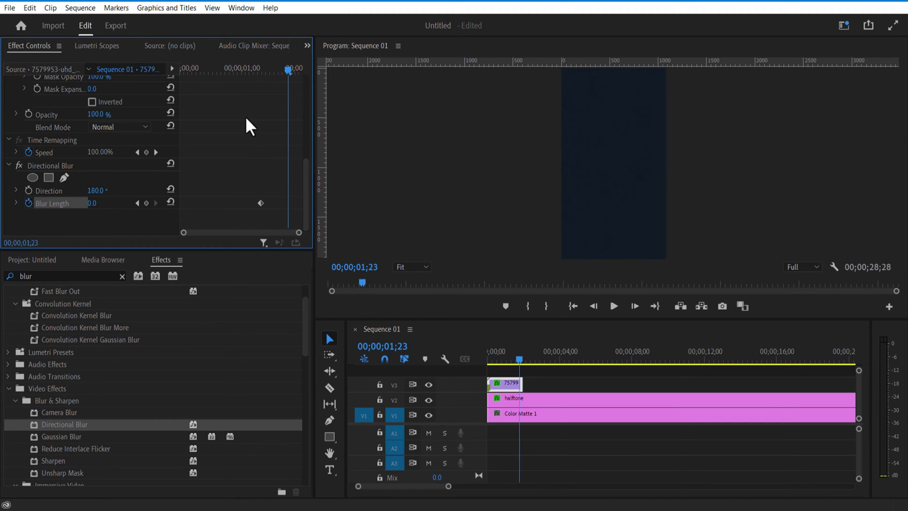
left_click(94, 203)
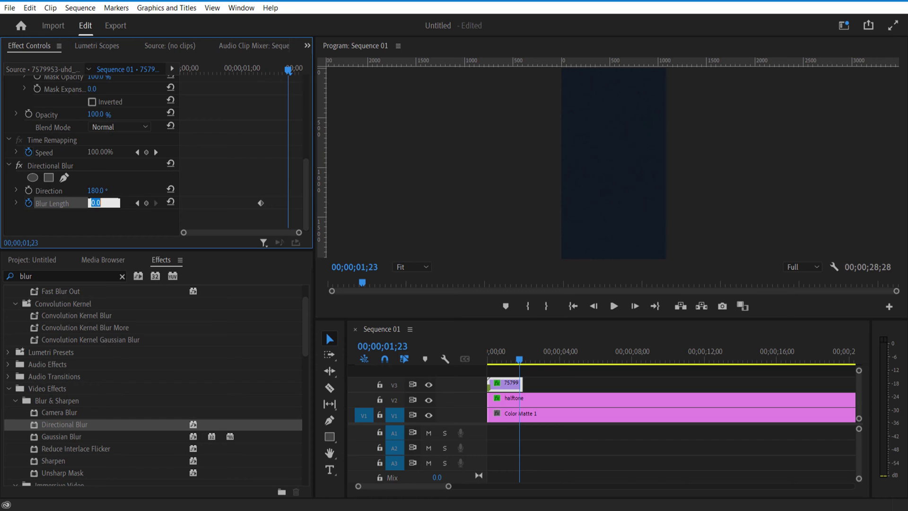
left_click(121, 222)
left_click(269, 70)
left_click_drag(281, 203, 270, 202)
left_click(260, 72)
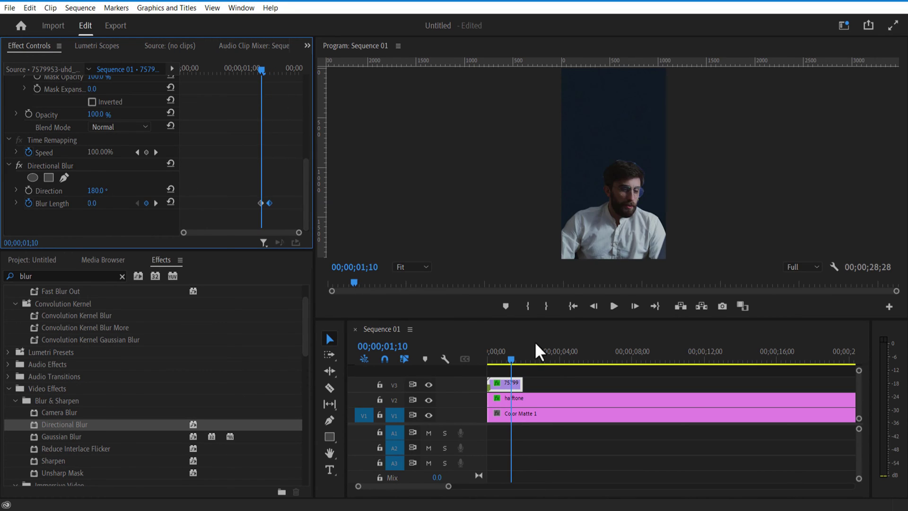
left_click(614, 306)
left_click(512, 356)
Copy the halftone clip's four rotation keyframes and paste them repeatedly along the clip to beyond 00;00;13;10
left_click(531, 401)
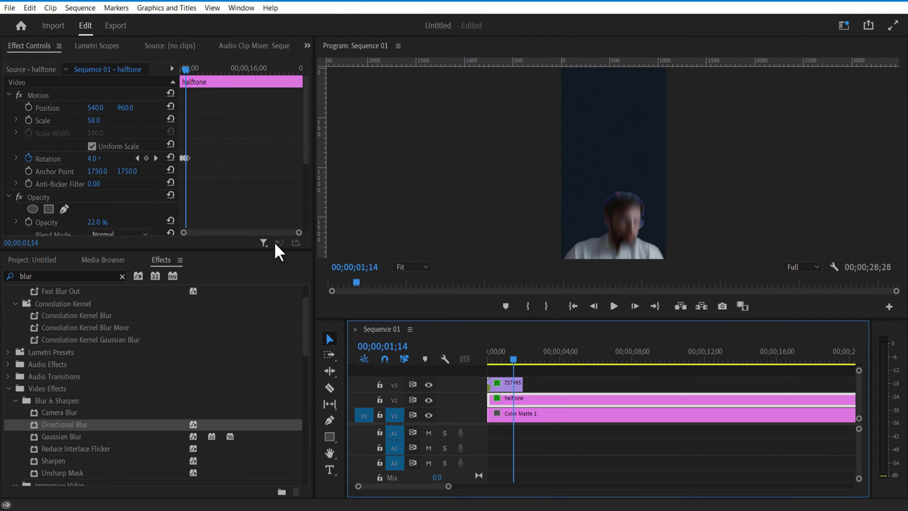
left_click_drag(298, 232, 270, 245)
left_click_drag(253, 151, 163, 171)
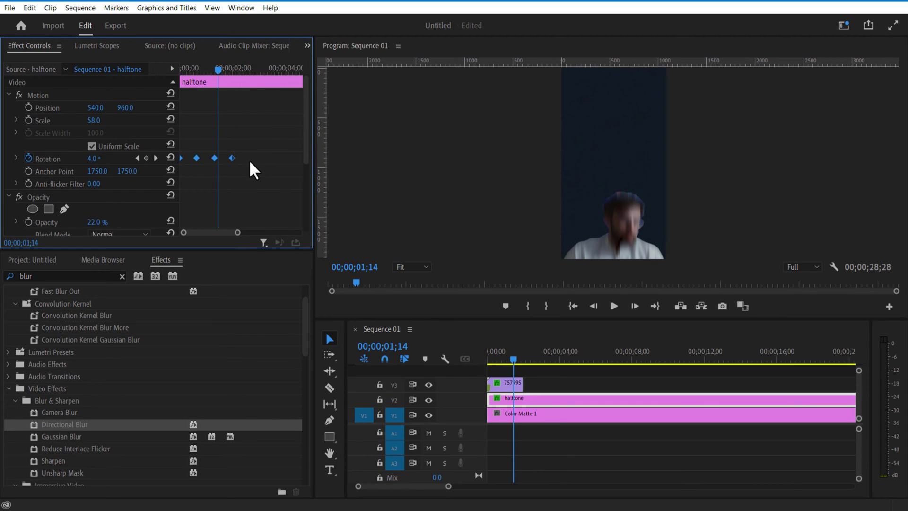
left_click_drag(219, 70, 250, 75)
key("ctrl+v")
key("ctrl+v")
key("ctrl+v")
key("ctrl+v")
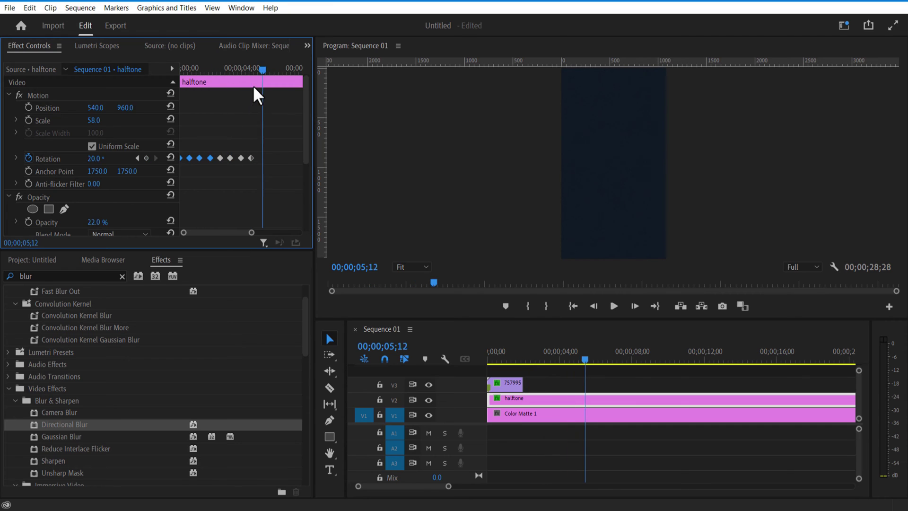
key("ctrl+v")
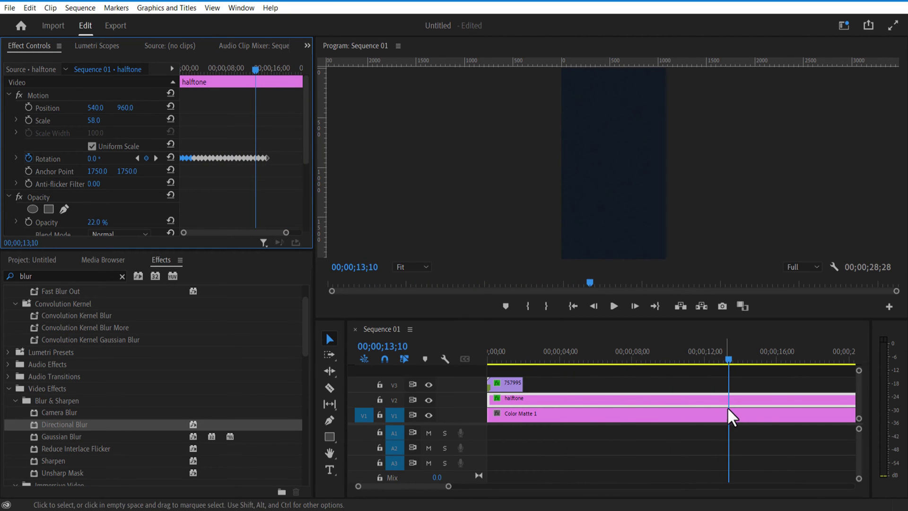
Split the halftone and Color Matte 1 clips at 00;00;13;10 and delete the parts after the cut
left_click(330, 388)
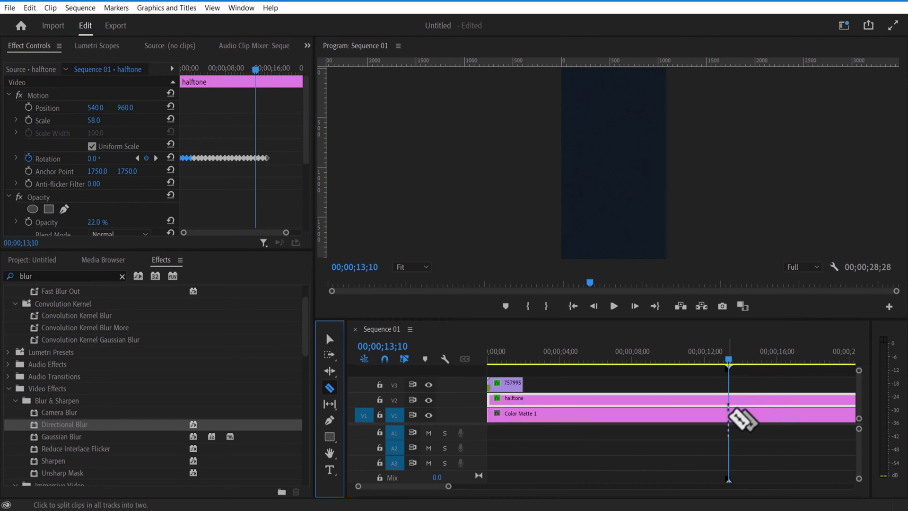
left_click(729, 414, "shift")
left_click(329, 339)
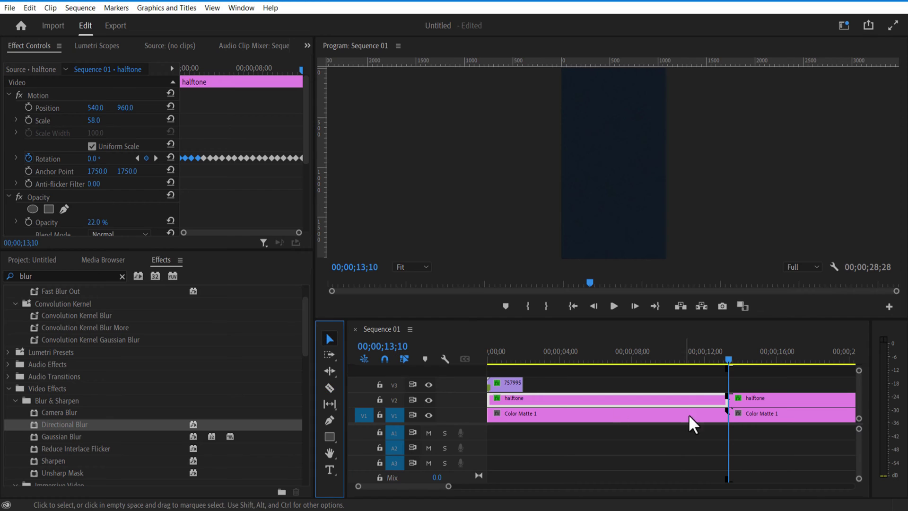
left_click_drag(761, 379, 766, 404)
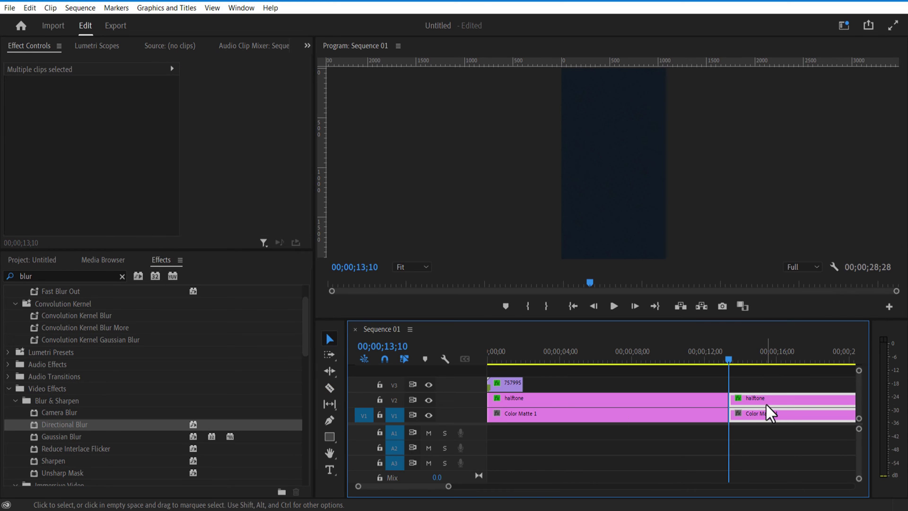
key("Delete")
Nest the halftone and Color Matte 1 clips into a sequence named 1bg color
left_click_drag(645, 431, 660, 403)
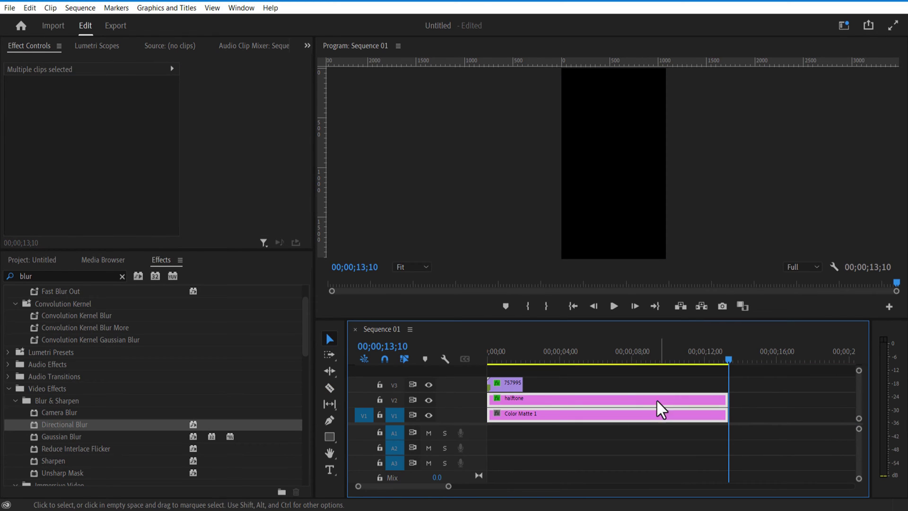
right_click(636, 400)
left_click(673, 285)
type("bg color")
left_click(435, 268)
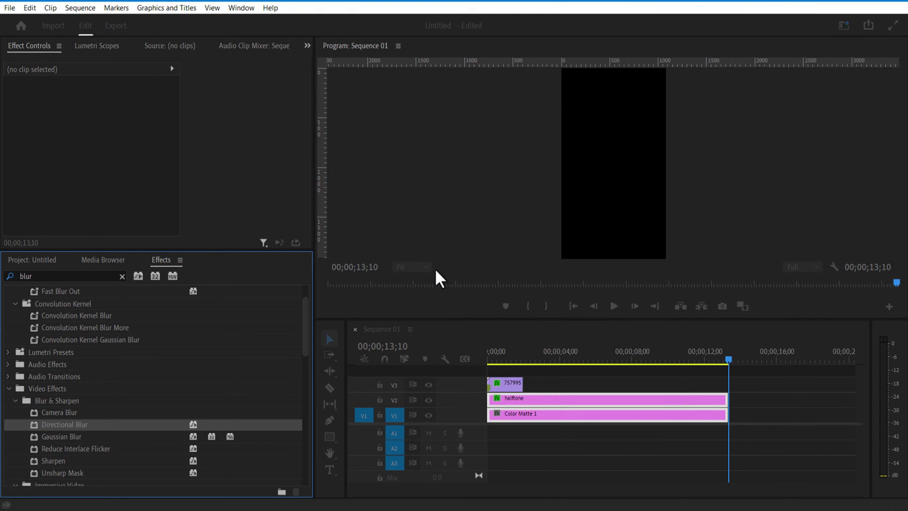
Place the hand image on V3 from 00;00;00;12 with scale 13 and position 198, 523
left_click(493, 359)
left_click(32, 259)
left_click_drag(63, 411, 526, 386)
left_click_drag(95, 120, 53, 120)
left_click_drag(125, 107, 9, 107)
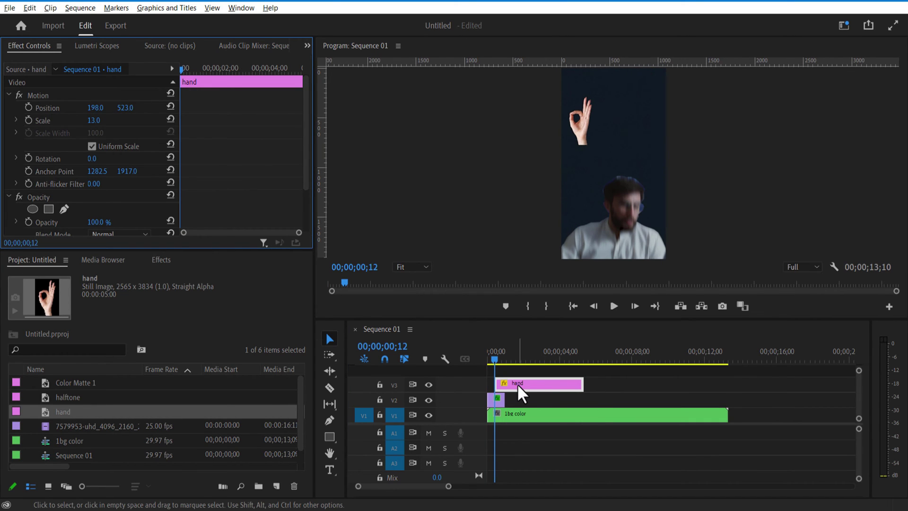
Duplicate the hand clip onto track V4 and apply the Tint effect to the hand on V3
left_click_drag(518, 384, 518, 368)
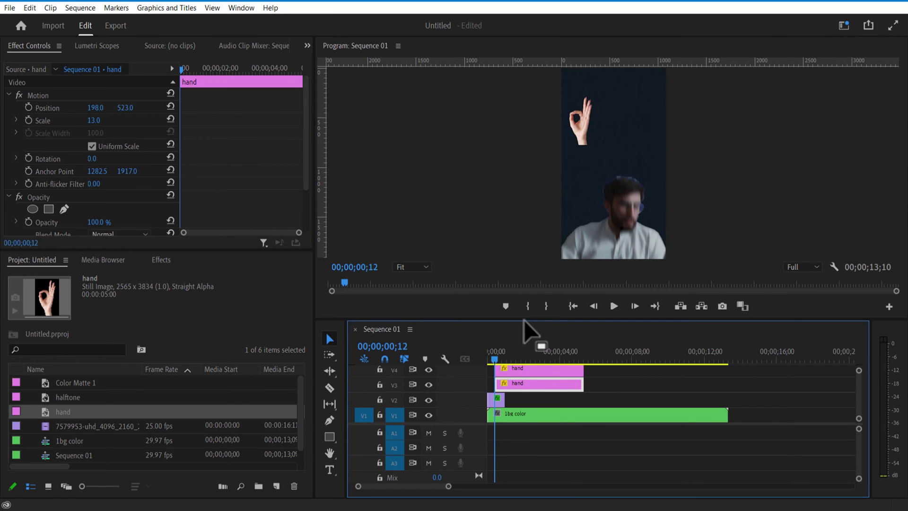
left_click(507, 370)
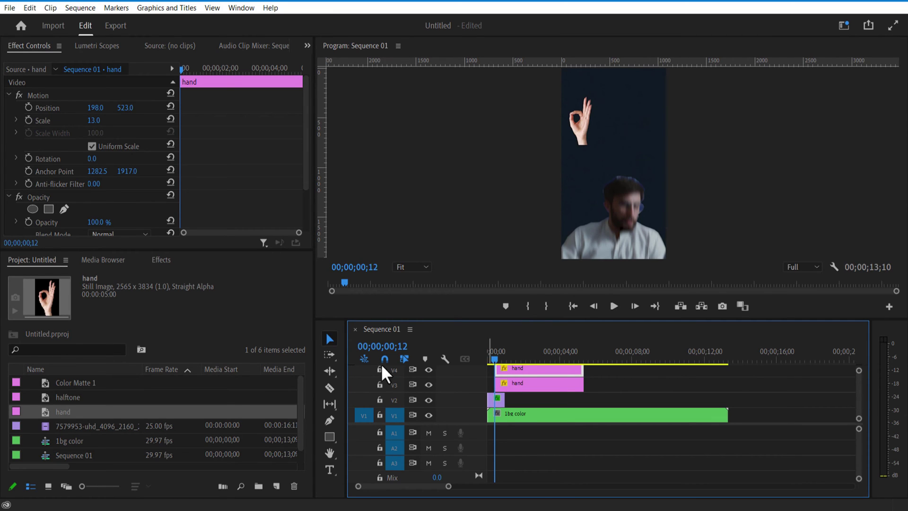
left_click(160, 260)
left_click(74, 276)
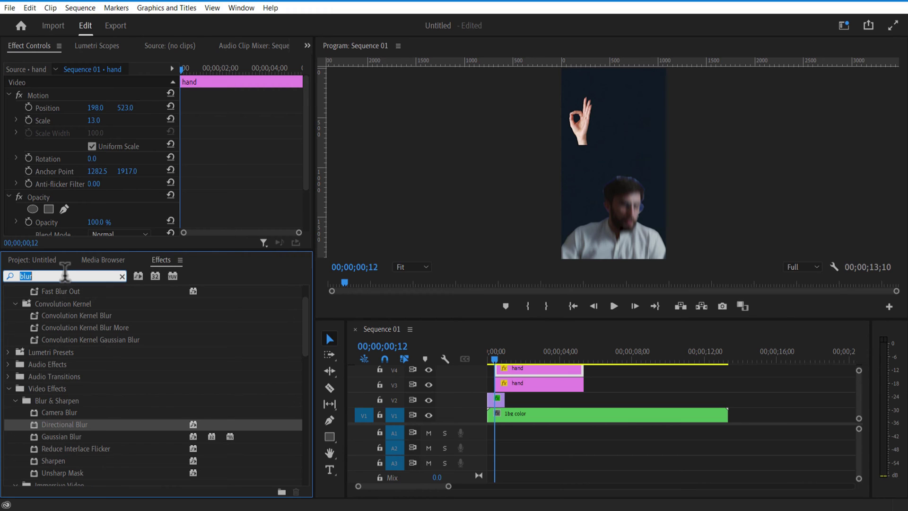
type("tint")
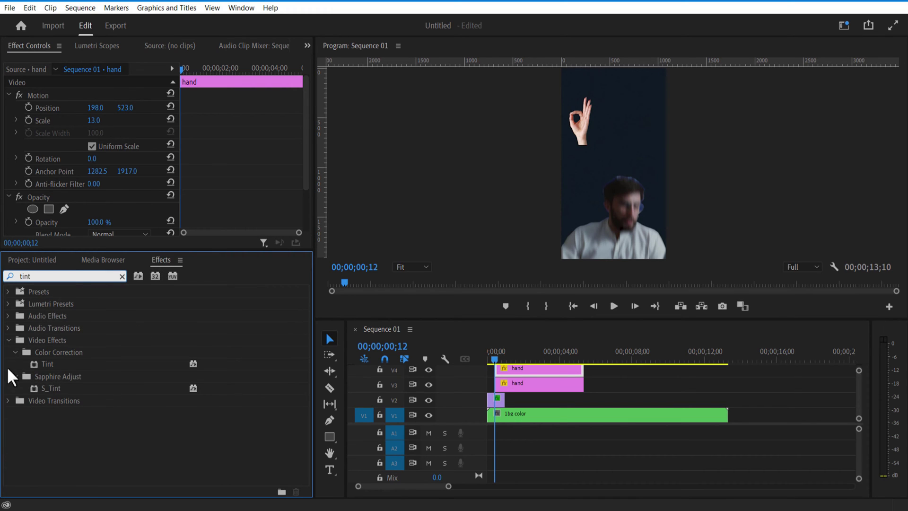
left_click(40, 364)
left_click_drag(50, 363, 518, 385)
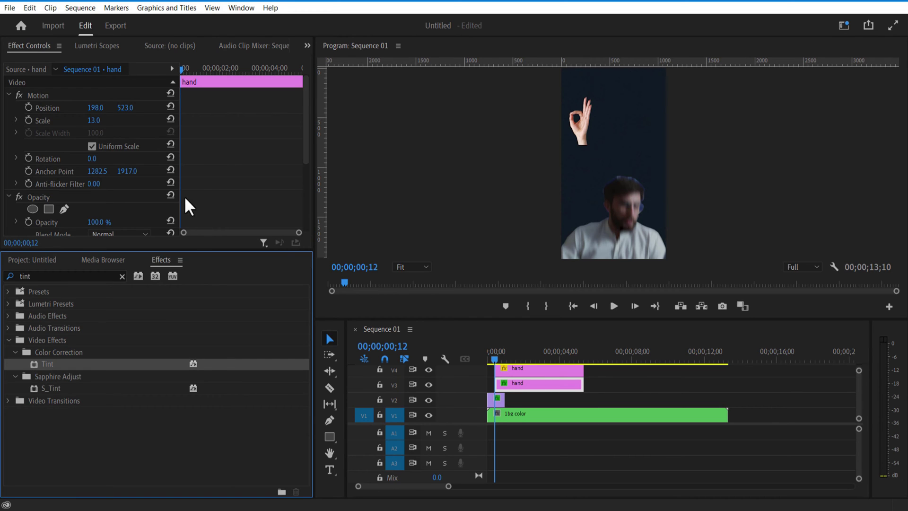
Map both the black and white colours of the V3 hand's Tint effect to yellow
scroll(185, 199, "down", 4)
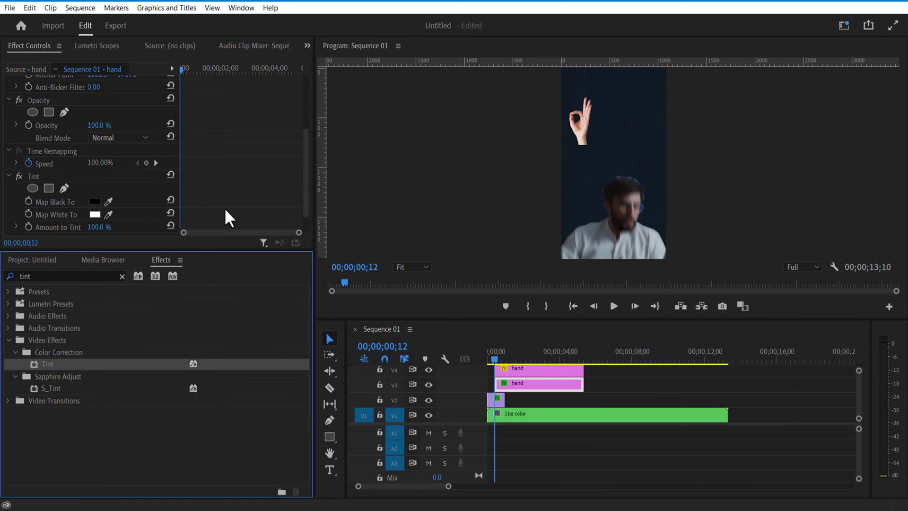
left_click(96, 214)
left_click(476, 203)
left_click(459, 178)
key("Return")
left_click(94, 201)
left_click(475, 205)
left_click(456, 321)
left_click(574, 170)
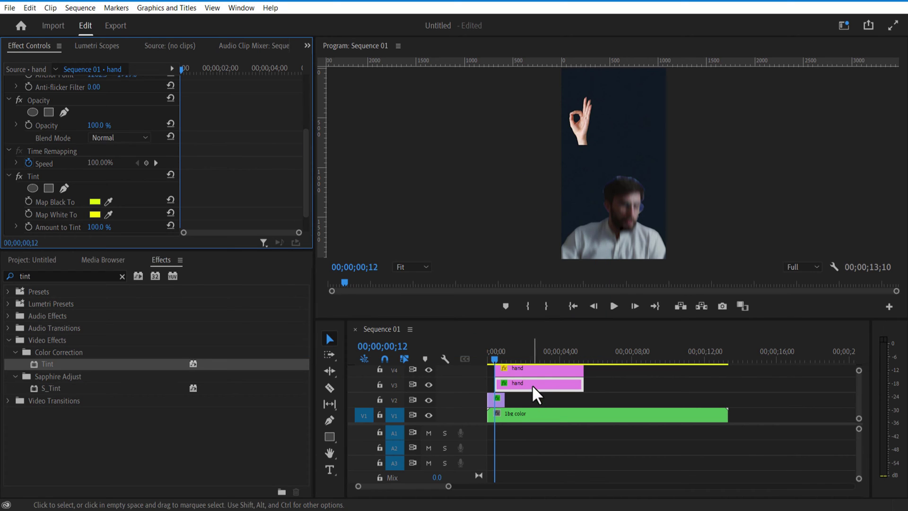
Set the tinted hand's scale to 14 and rename its clip on V3 yellow hand
scroll(144, 190, "up", 5)
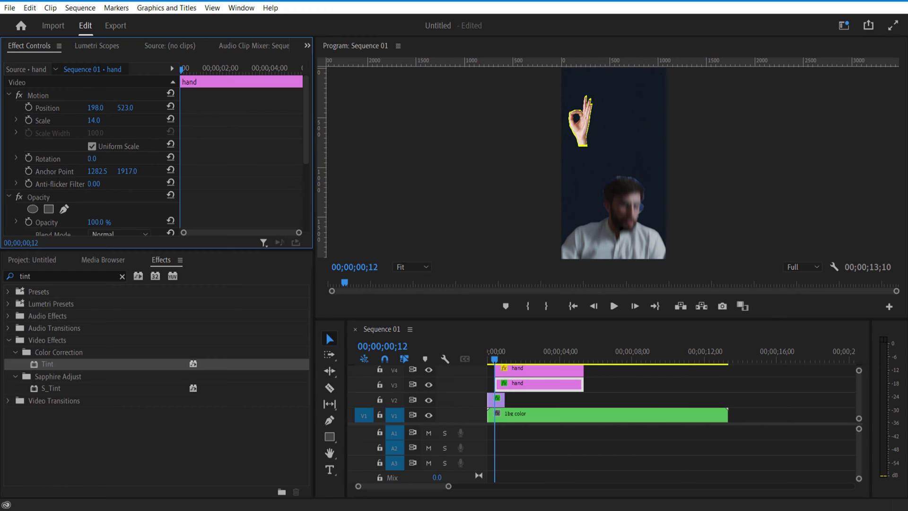
left_click(603, 392)
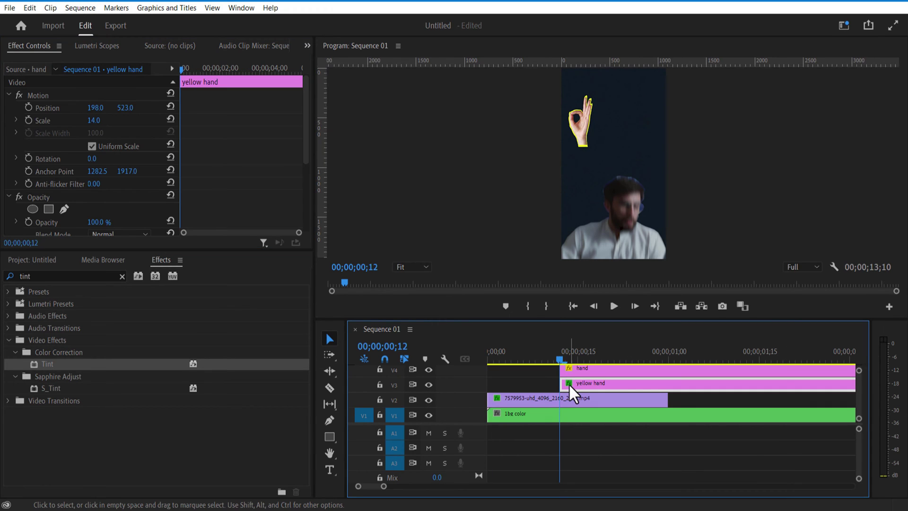
Keyframe the V4 hand's position at 00;00;00;12 and set it to 231, 523 at 00;00;00;22
left_click(570, 371)
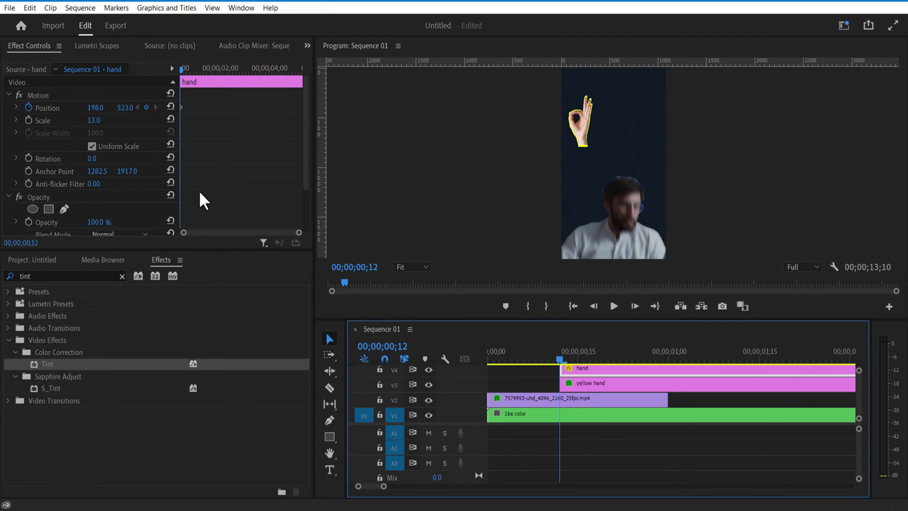
key("space")
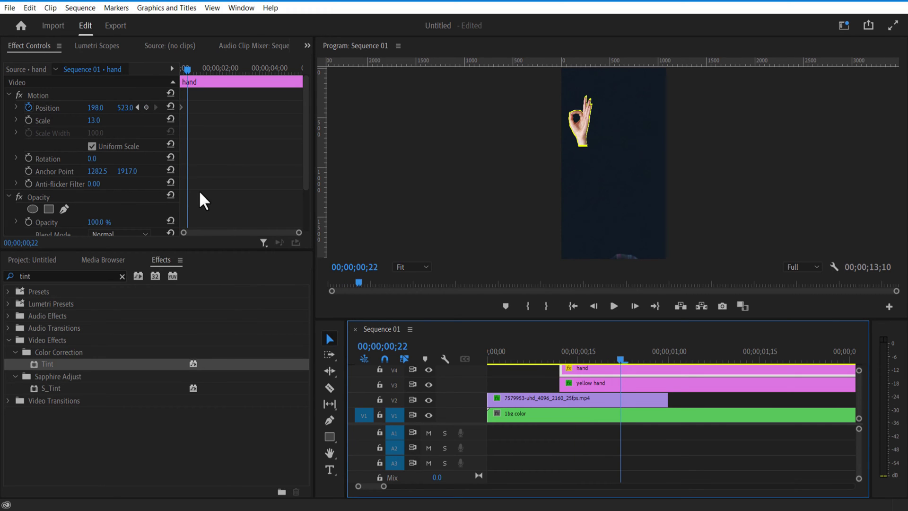
left_click_drag(97, 108, 104, 109)
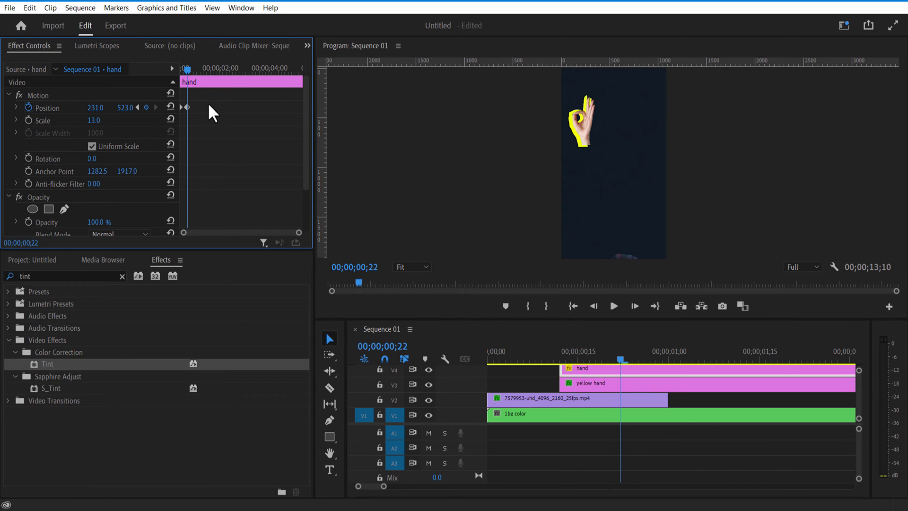
Add further shifted Position keyframes to the V4 hand, ending with 178, 572 at 00;00;02;00
key("space")
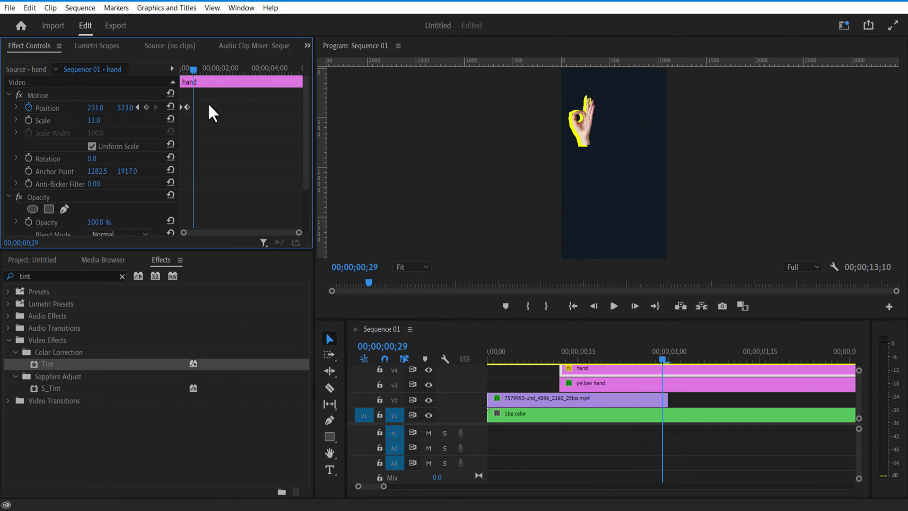
key("Right")
key("Right")
left_click_drag(120, 108, 71, 107)
key("Right")
key("Right")
key("Right")
key("Right")
key("Right")
key("Right")
key("Right")
key("Right")
key("Right")
key("Right")
key("Right")
key("Right")
key("Right")
key("Right")
key("Right")
key("Right")
key("Right")
key("Right")
key("Right")
key("Right")
key("Right")
key("Right")
key("Right")
key("Right")
key("Right")
key("Right")
key("Right")
key("Right")
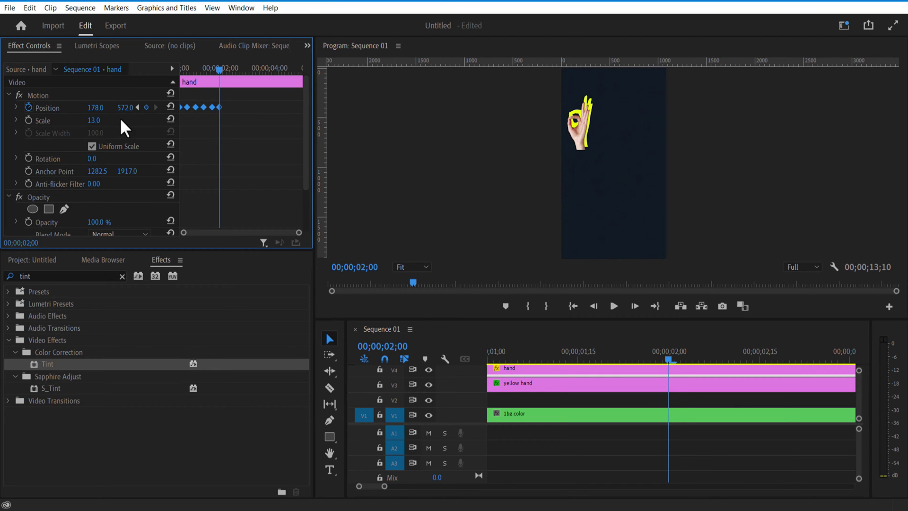
Paste the V4 hand's Position keyframes at 00;00;02;12 and repeat them through the rest of the clip
key("Right")
key("Right")
key("Right")
key("Right")
key("Right")
key("Right")
key("Right")
key("Right")
key("Right")
key("Right")
key("Right")
key("Right")
key("Right")
key("Right")
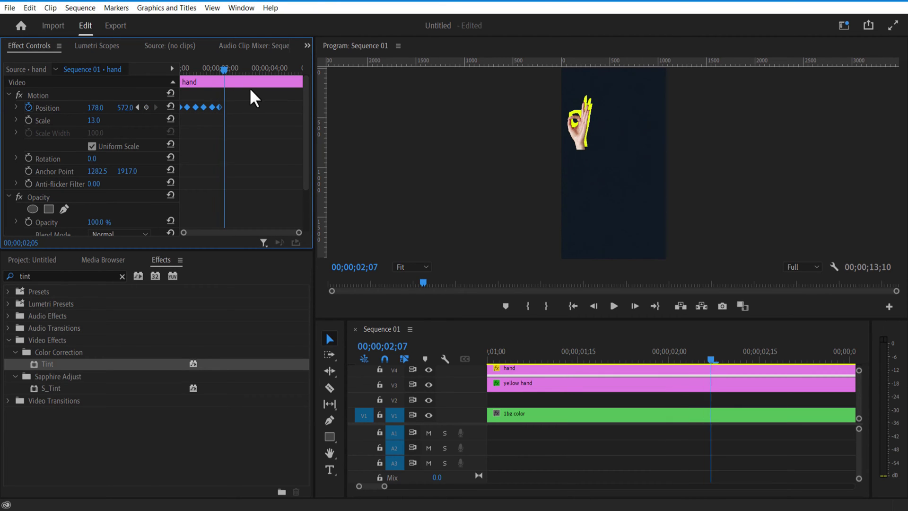
key("Left")
key("Left")
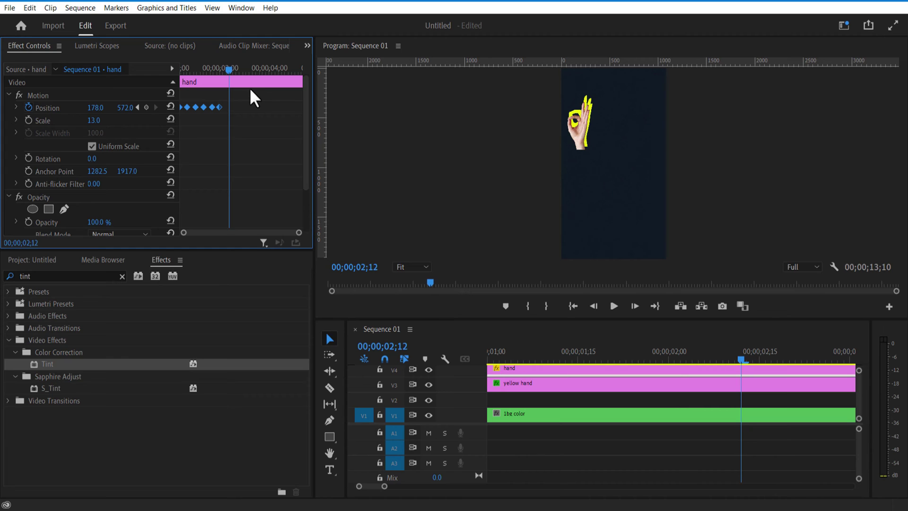
key("ctrl+v")
left_click(268, 67)
key("Right")
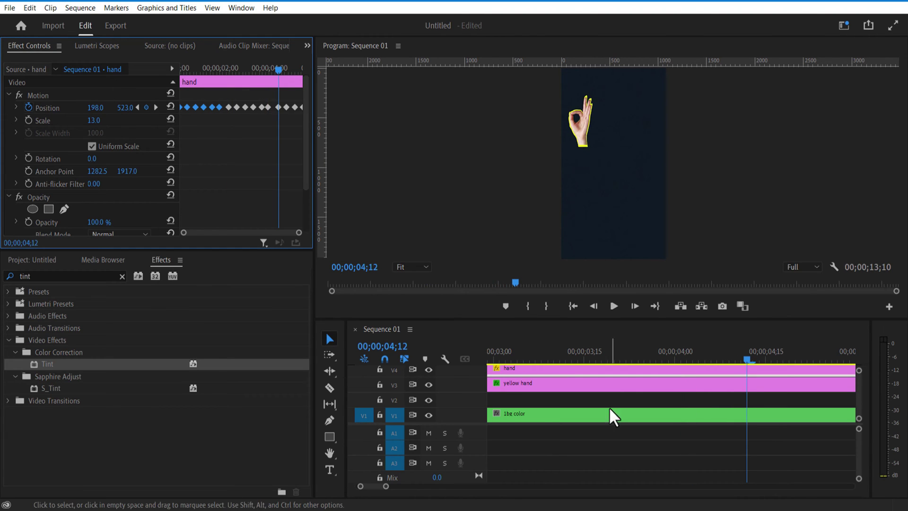
left_click(591, 372)
left_click_drag(299, 120, 230, 95)
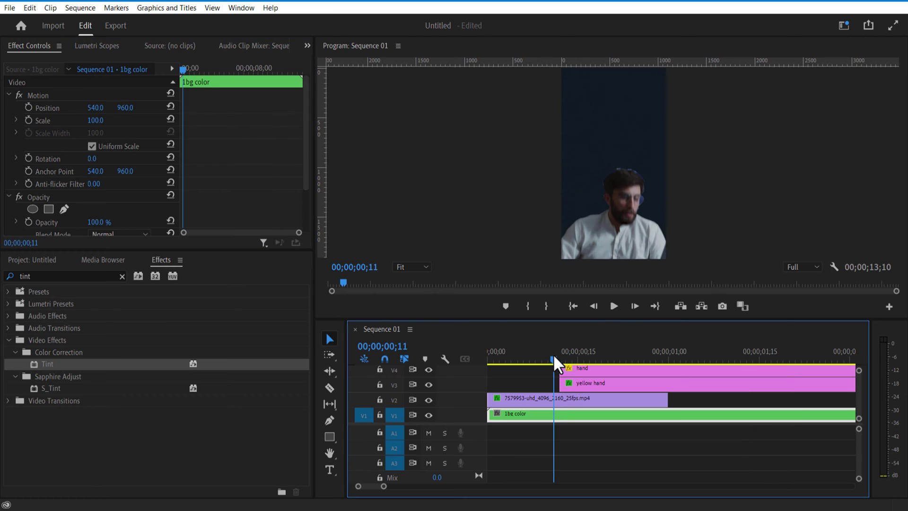
Animate the yellow hand's position with keyframes from 00;00;00;12, including 216, 523 at 00;00;00;22 and 145, 488 at 00;00;01;22
left_click_drag(553, 354, 560, 354)
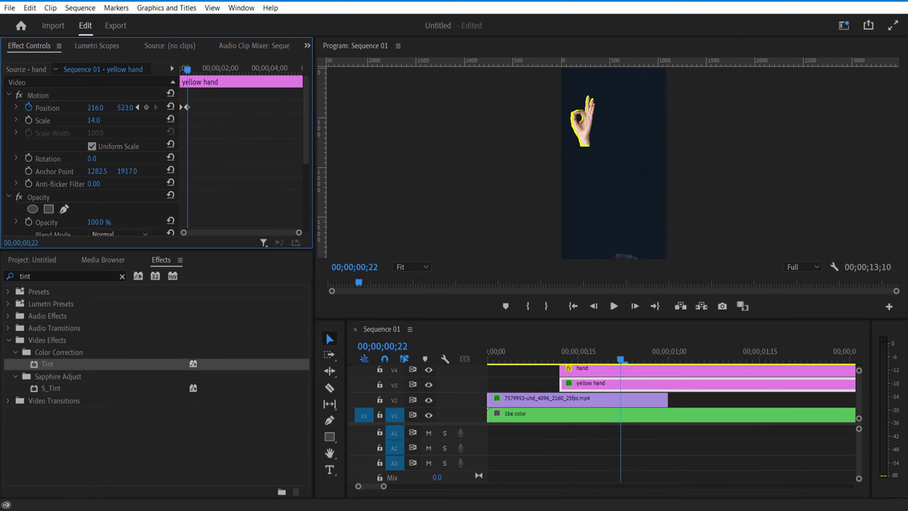
key("shift+Right")
key("shift+Right")
key("shift+Right")
key("shift+Right")
mouse_move(97, 108)
left_mouse_down()
mouse_move(89, 108)
mouse_move(103, 107)
left_mouse_up()
key("shift+Right")
key("shift+Right")
left_click_drag(97, 108, 89, 108)
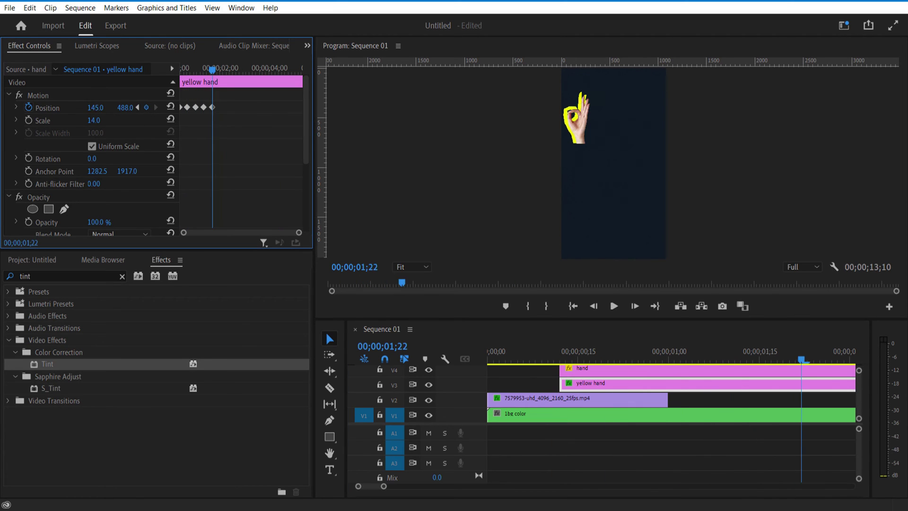
Repeat the yellow hand's Position keyframes across the remainder of its clip
key("shift+Right")
key("shift+Right")
left_click_drag(227, 102, 172, 114)
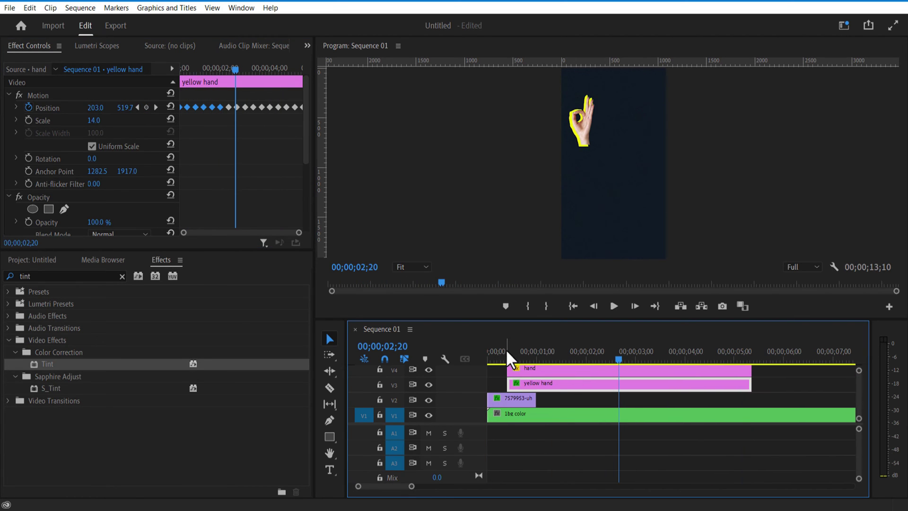
Play the sequence from the start of the hand clips to check the hand movement
left_click(506, 356)
left_click(611, 305)
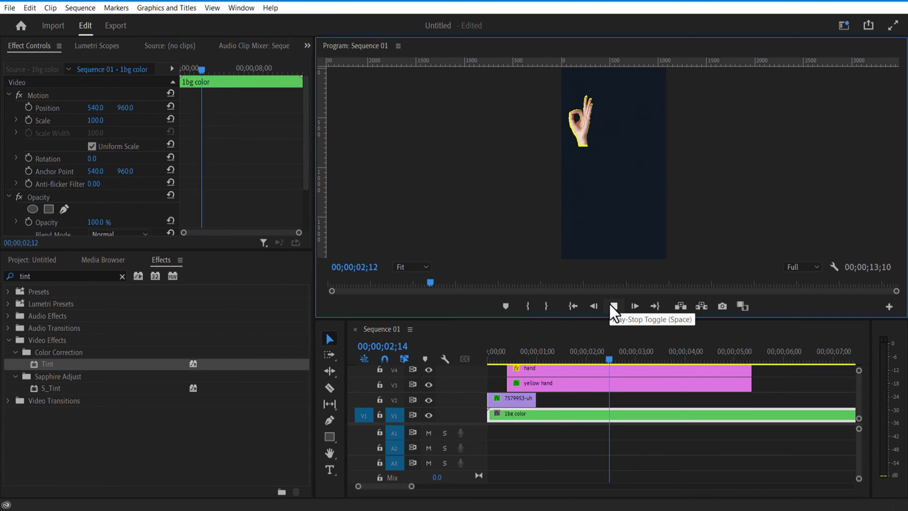
key("space")
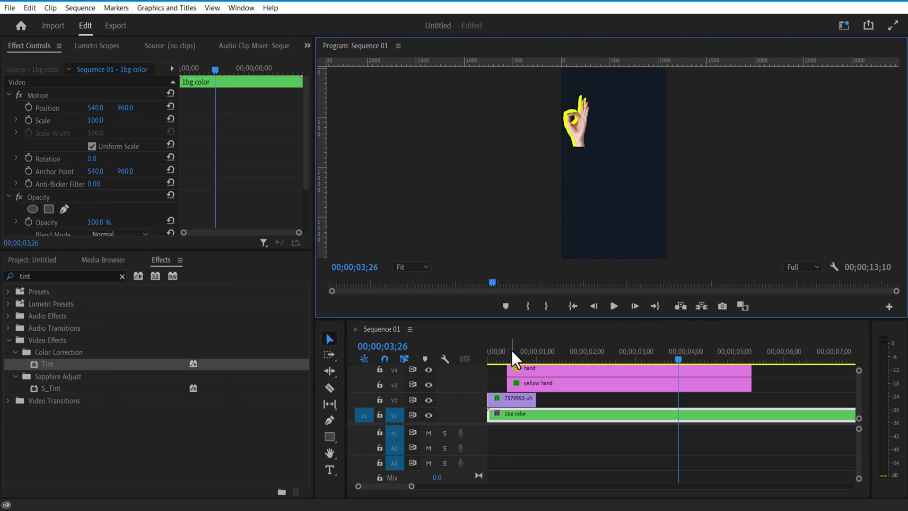
Spread the Position keyframes of the yellow hand and hand clips further apart, keeping only five on the V4 hand
left_click(507, 355)
left_click(524, 384)
left_click_drag(299, 232, 277, 236)
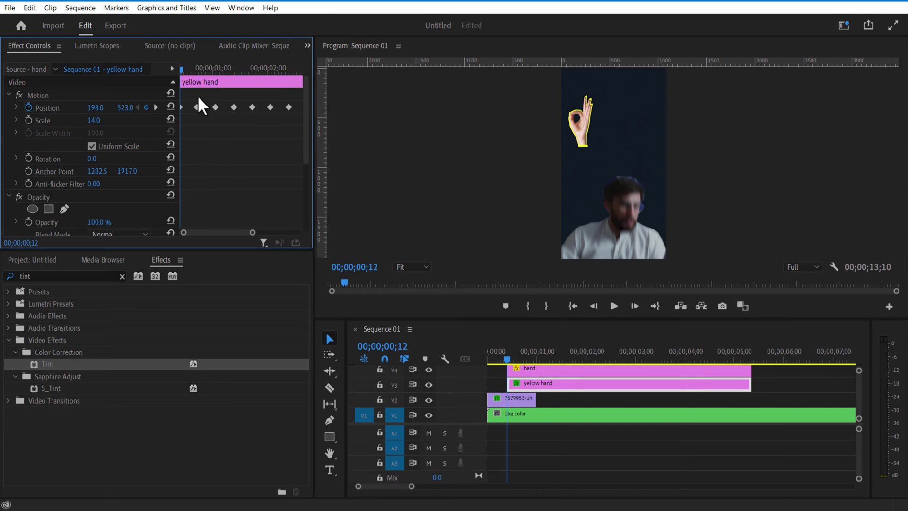
left_click_drag(178, 68, 196, 74)
left_click_drag(193, 74, 217, 78)
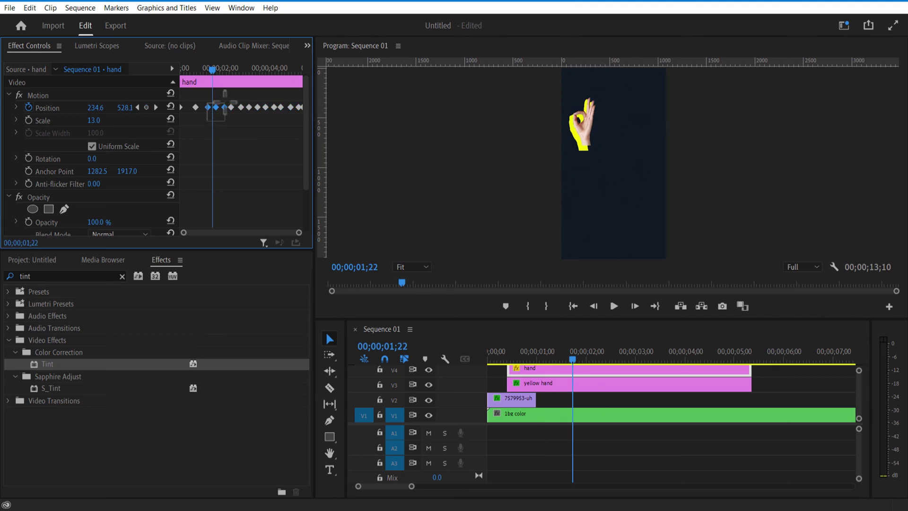
left_click_drag(217, 73, 194, 77)
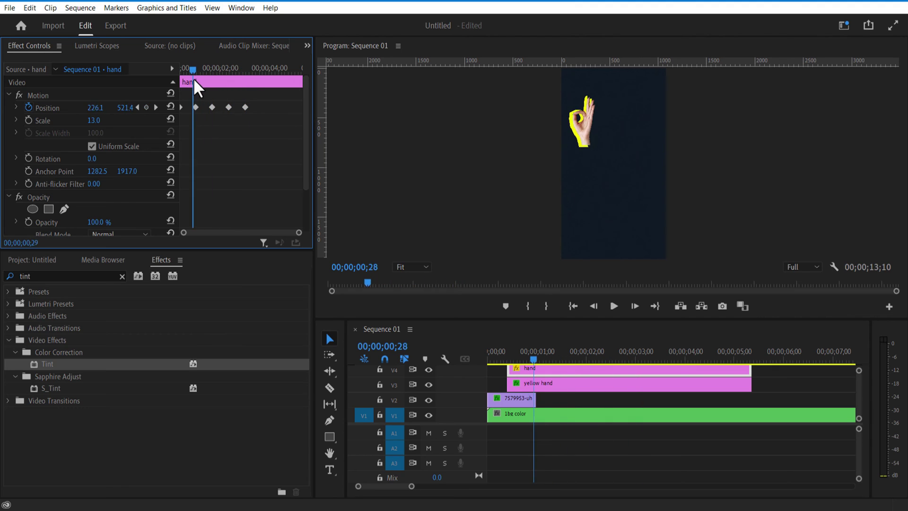
Split the hand and yellow hand clips at 00;00;03;02, delete the parts after the cut, and play back the result
left_click_drag(596, 358, 639, 358)
left_click(528, 382)
left_click(330, 386)
left_click(640, 381)
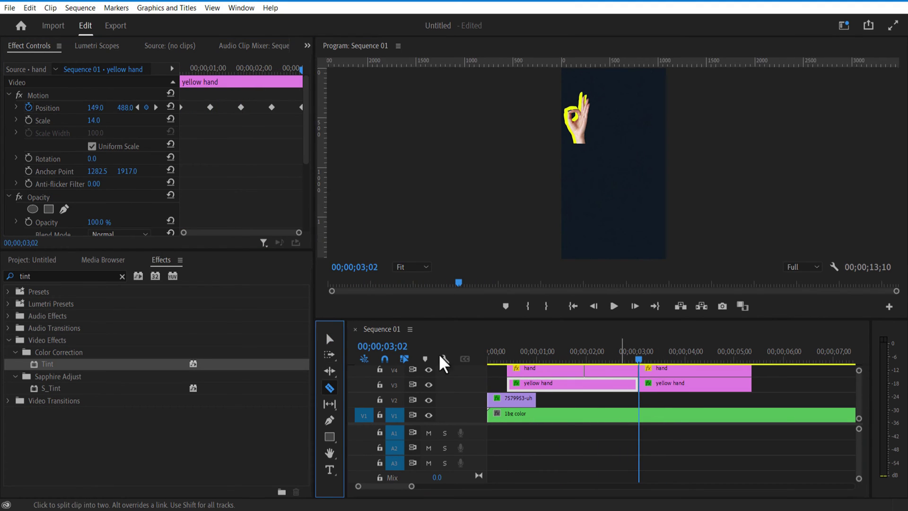
key("v")
left_click(650, 384)
left_click(648, 368, "shift")
key("Delete")
left_click_drag(637, 359, 536, 358)
left_click(613, 306)
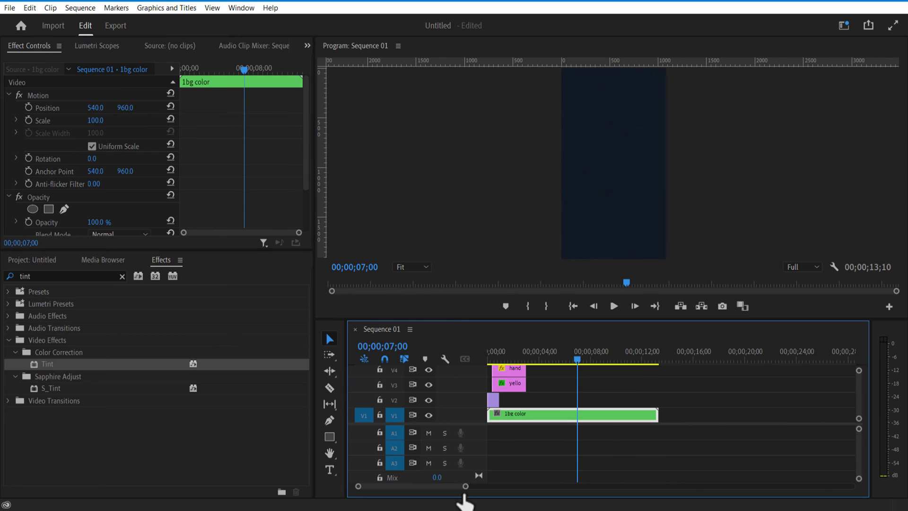
Nest the hand and yellow hand clips into a sequence named hands
left_click(492, 358)
left_click_drag(544, 385, 505, 368)
right_click(506, 370)
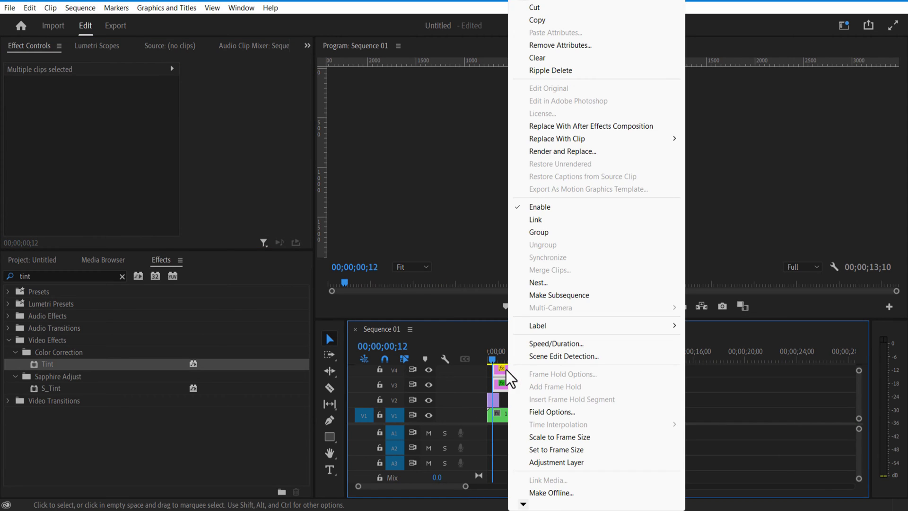
left_click(538, 282)
type("hand")
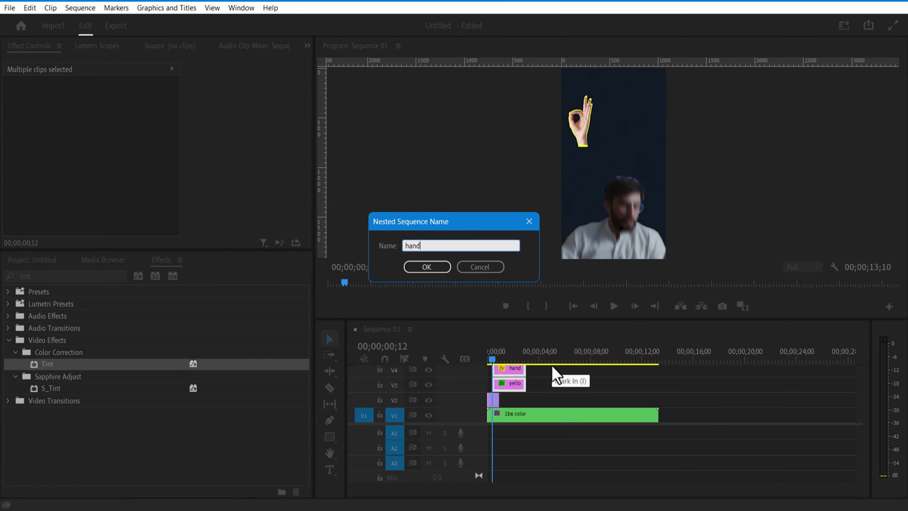
type("s")
left_click(445, 267)
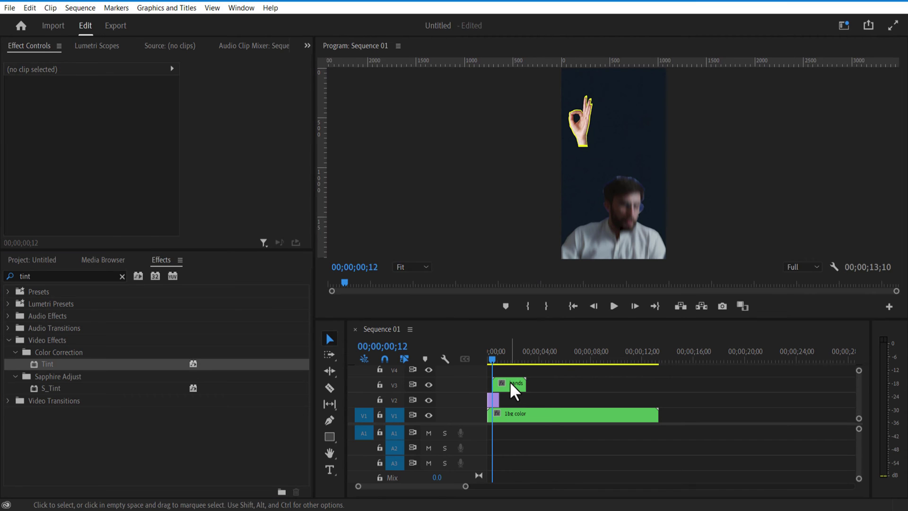
Add the title PRODUCTIVITY beside the hand on V4 in LEMON MILK Medium, size 69, with tracking 60
left_click(510, 381)
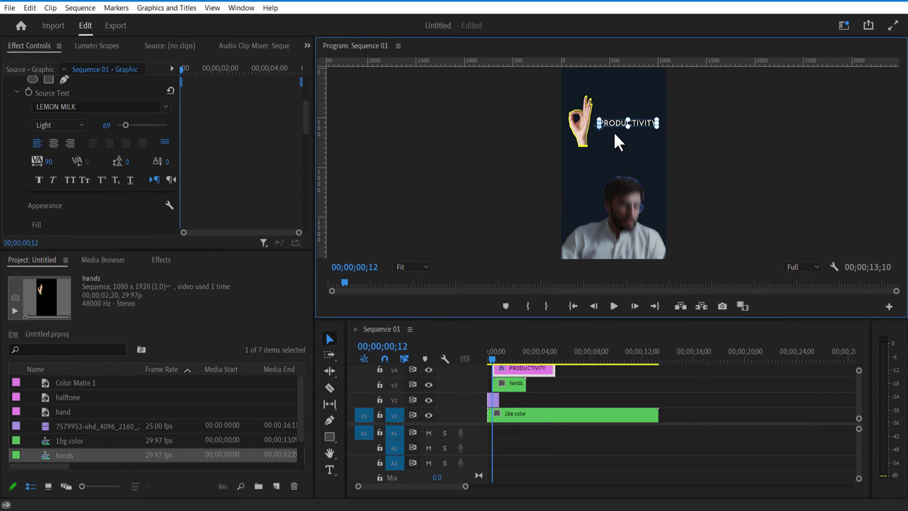
left_click(418, 267)
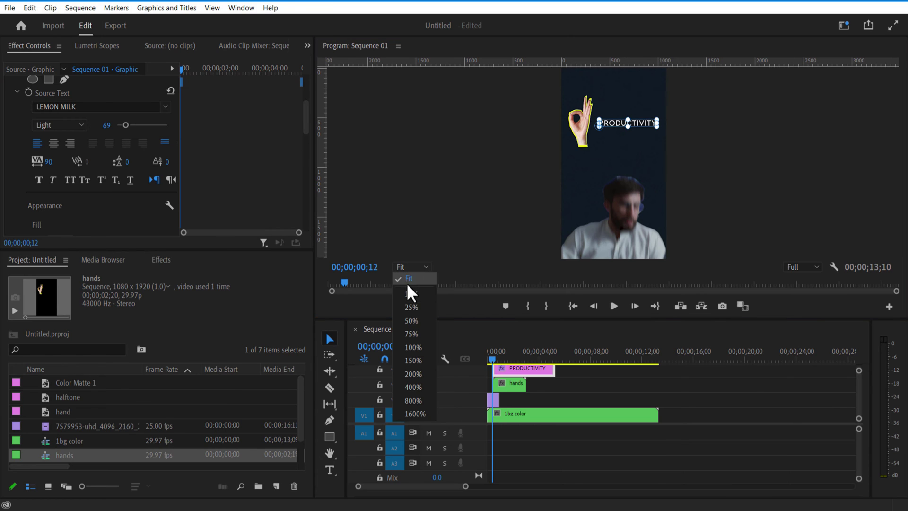
left_click(414, 334)
left_click_drag(896, 163, 896, 115)
double_click(669, 208)
scroll(81, 180, "up", 2)
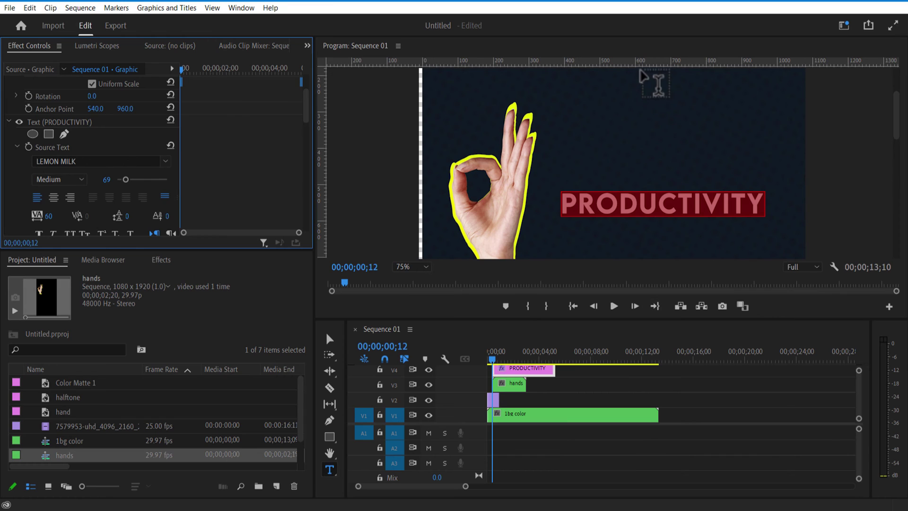
Frame the PRODUCTIVITY text with two horizontal and two vertical guides along its edges
left_click_drag(644, 64, 643, 192)
left_click_drag(661, 63, 662, 214)
left_click_drag(322, 187, 562, 187)
left_click_drag(322, 171, 763, 189)
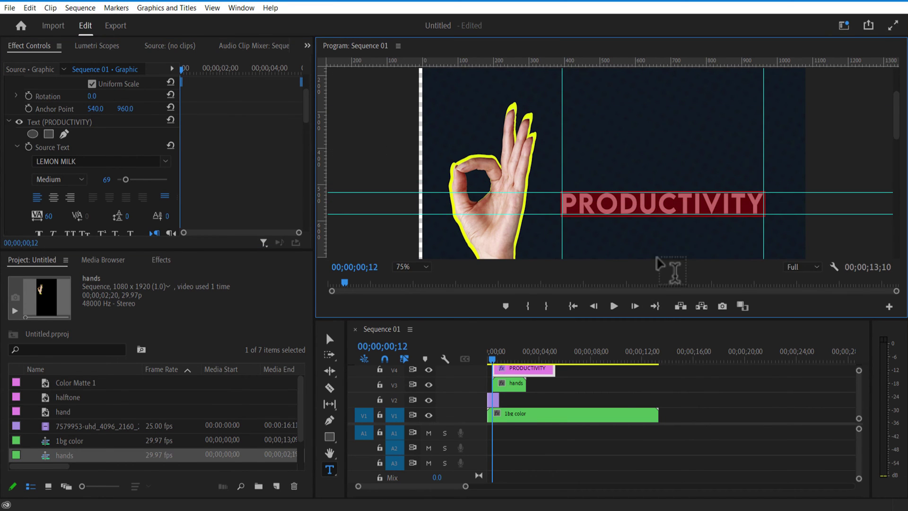
left_click(213, 8)
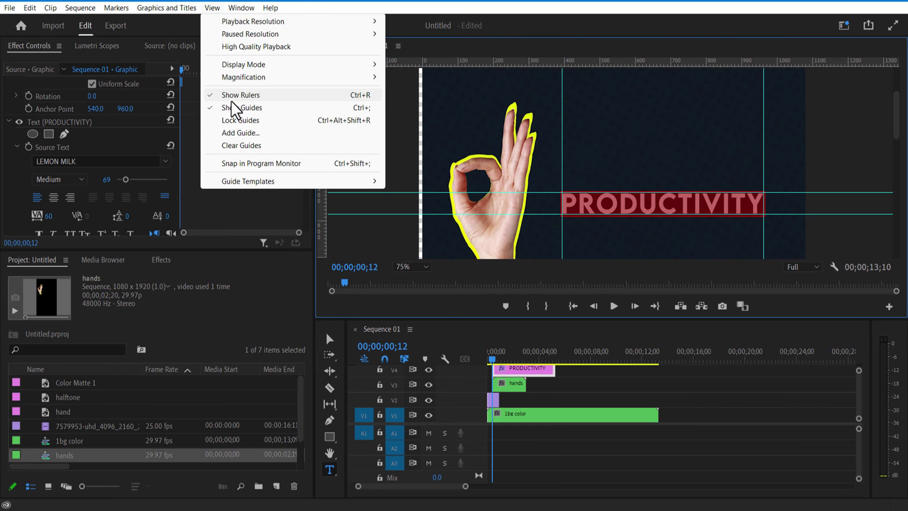
left_click(572, 388)
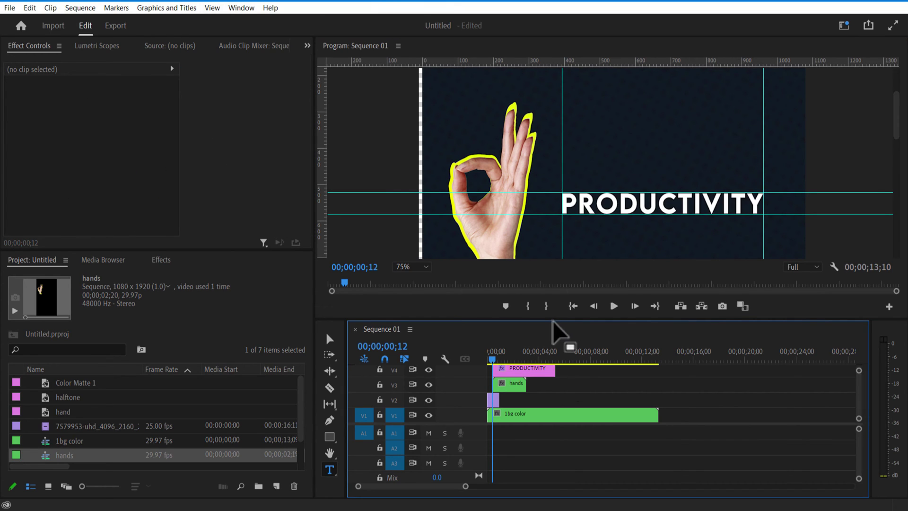
Enlarge the timeline area and duplicate the PRODUCTIVITY text clip onto track V5
left_click_drag(553, 317, 554, 259)
left_click(519, 339)
left_click_drag(520, 347, 525, 327)
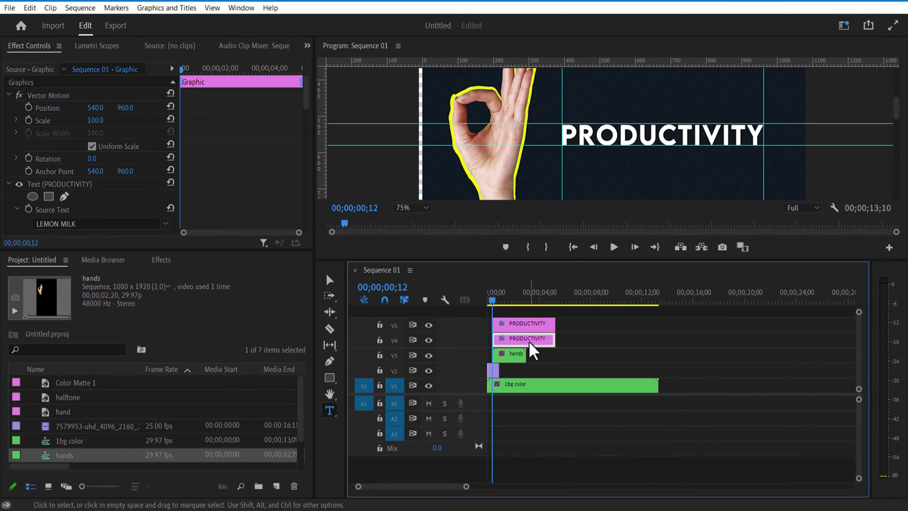
Reduce the text of the PRODUCTIVITY copy on V5 to its first letter, P
double_click(595, 141)
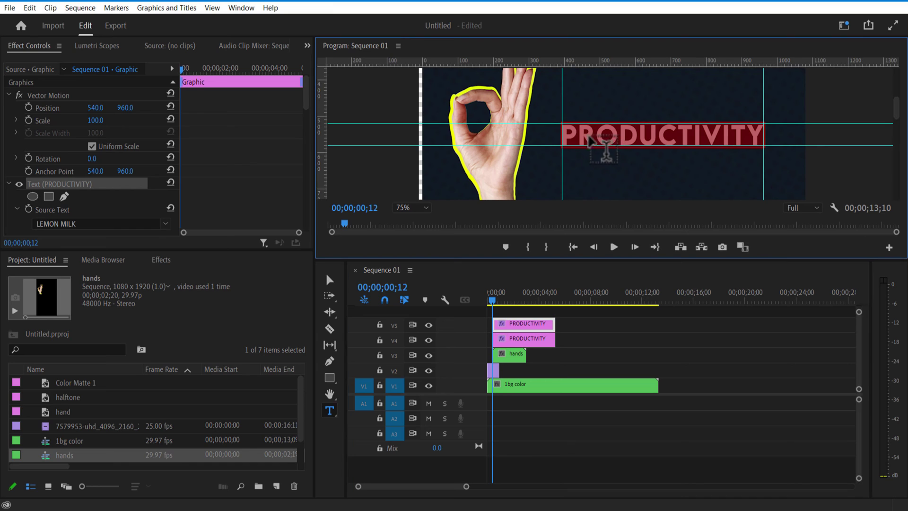
left_click(601, 150)
left_click_drag(580, 141, 780, 142)
key("BackSpace")
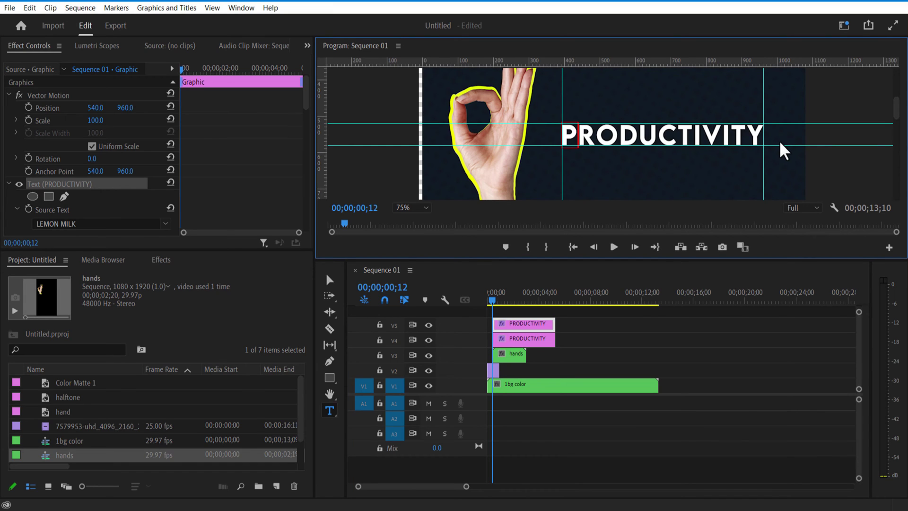
Reduce the V4 text to the letter R and set its horizontal position to 563 so it sits beside the P
left_click(516, 326)
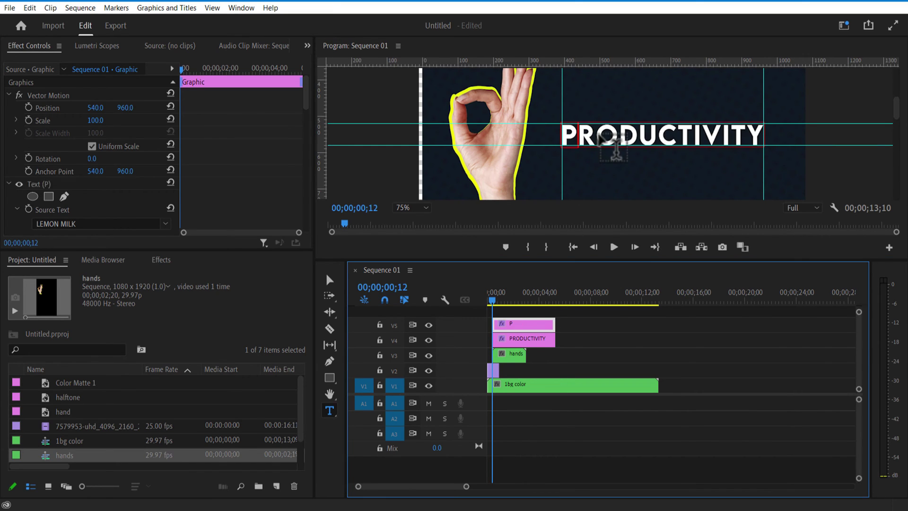
key("BackSpace")
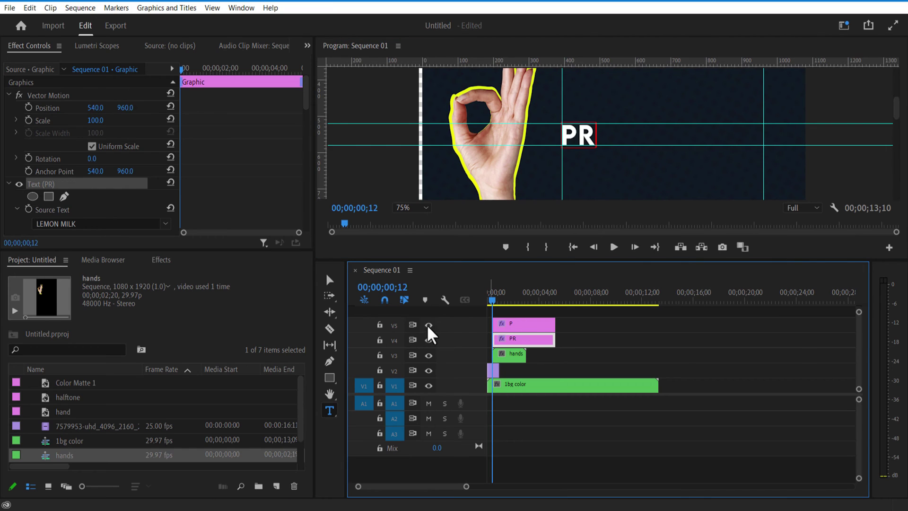
left_click(591, 151)
left_click(517, 338)
left_click_drag(95, 108, 106, 108)
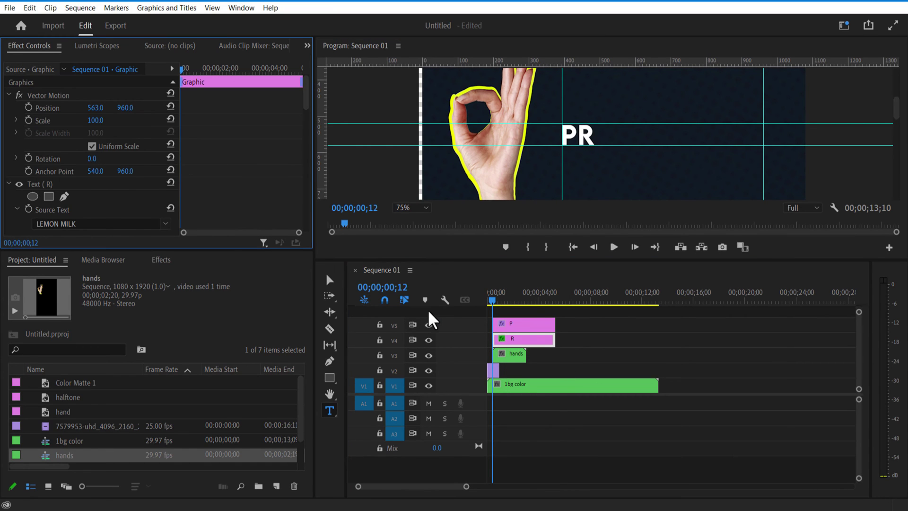
left_click(594, 351)
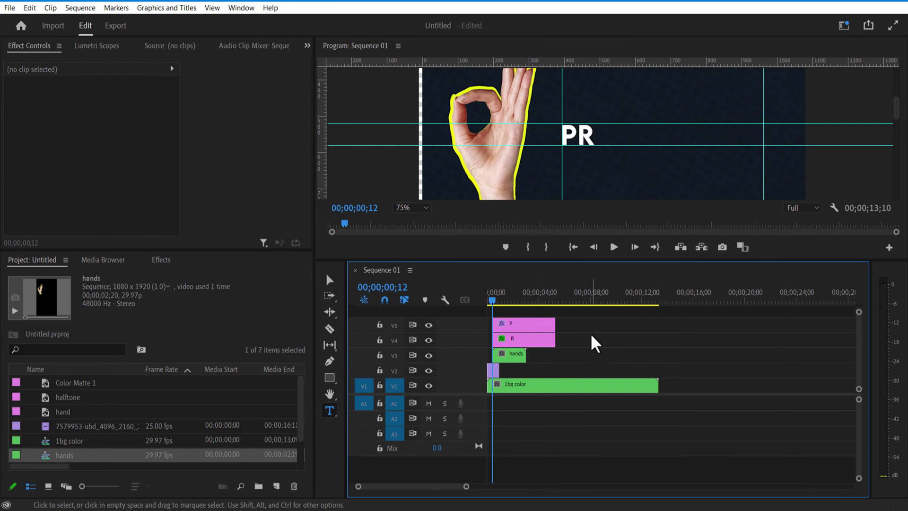
Animate the P's vertical position with three keyframes, starting at 942 at 00;00;00;12, lowering it, and raising it to 948
left_click(525, 324)
left_click(28, 108)
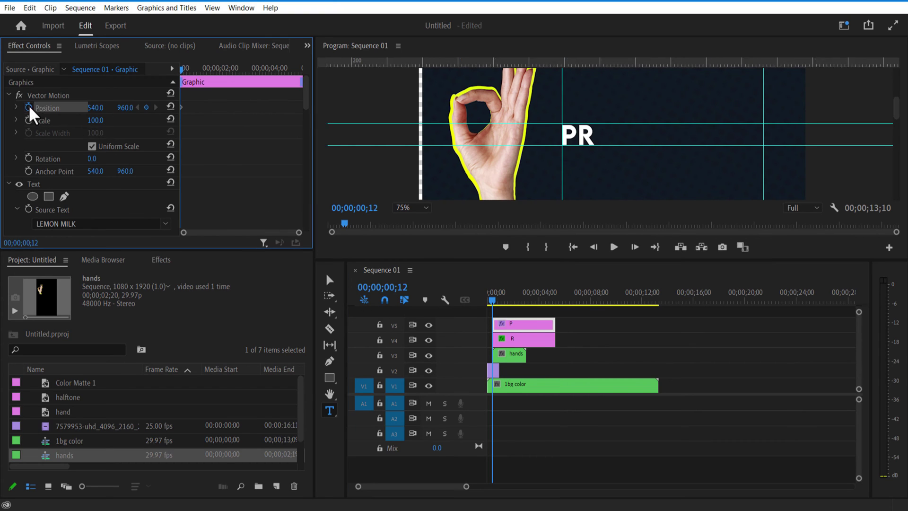
left_click_drag(126, 107, 102, 108)
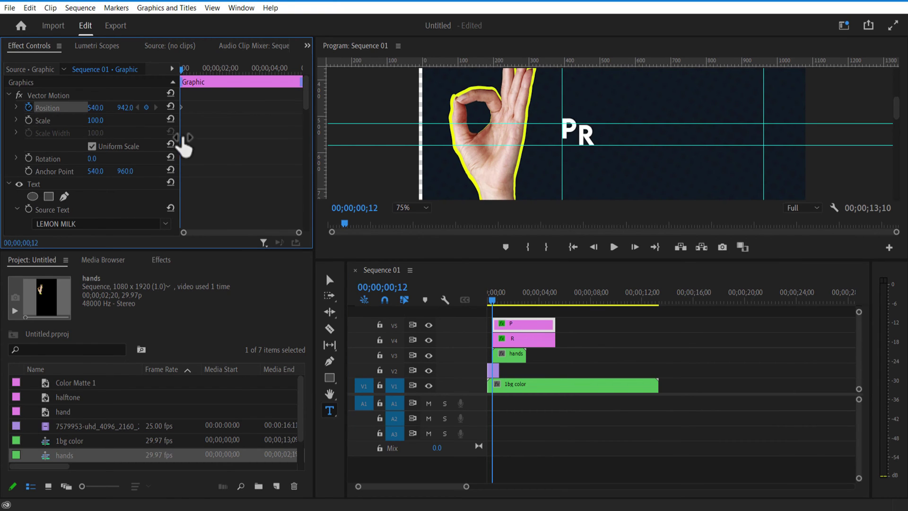
left_click(189, 69)
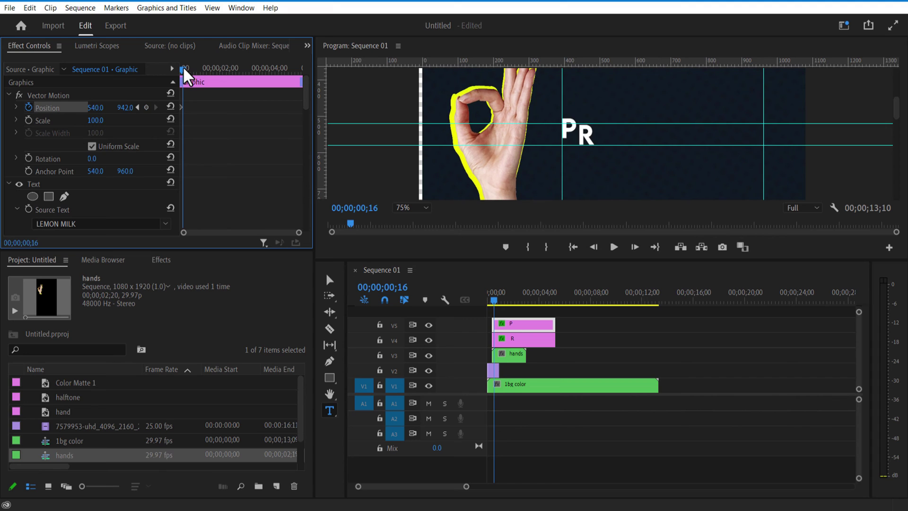
left_click_drag(188, 71, 196, 73)
left_click_drag(126, 107, 144, 107)
mouse_move(203, 70)
left_mouse_down()
mouse_move(180, 71)
mouse_move(214, 82)
left_mouse_up()
left_click_drag(124, 107, 111, 107)
Select the letter's position keyframes and repeat the up-and-down pattern further along the letter clips
left_click_drag(226, 104, 168, 113)
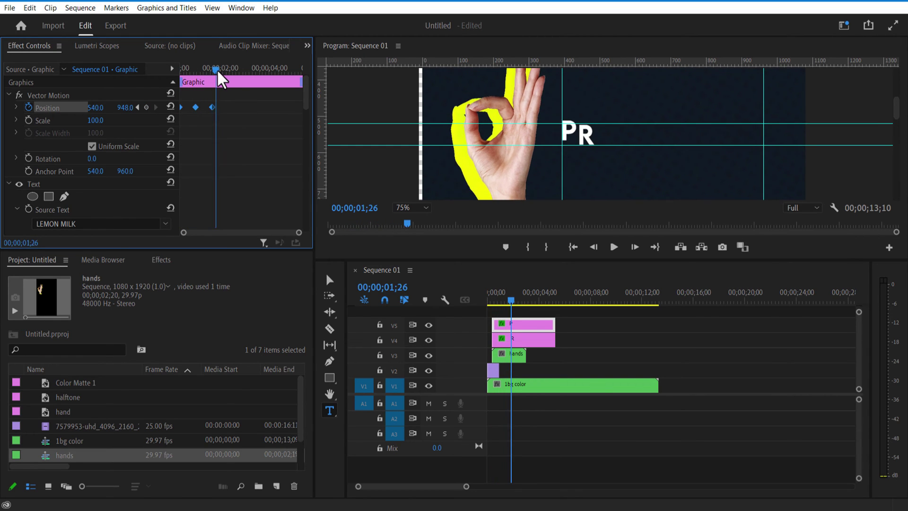
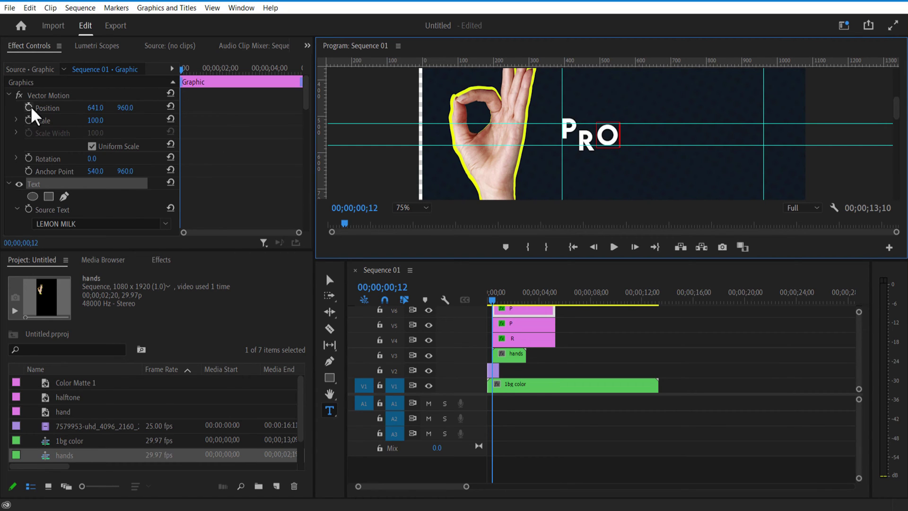
left_click(202, 117)
left_click_drag(208, 71, 227, 81)
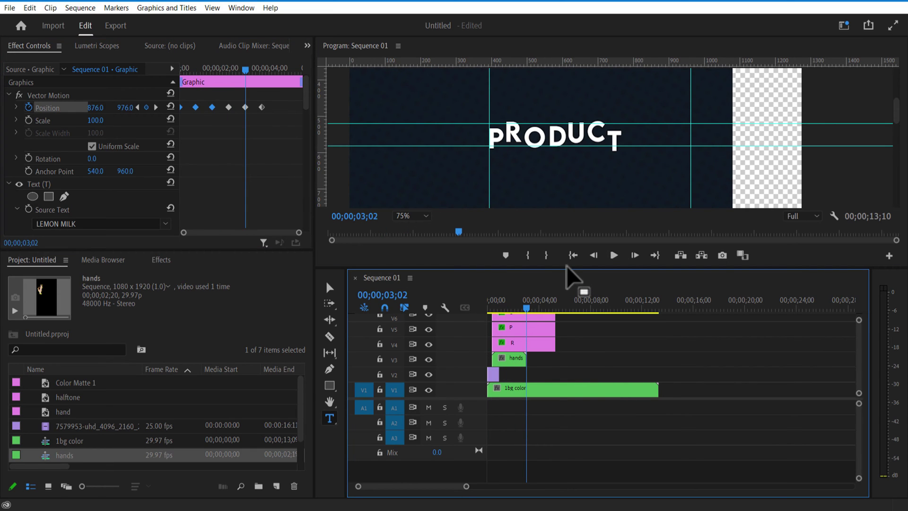
Nest the seven letter clips on V4 to V10 into one sequence named PRODUCT
left_click_drag(570, 267, 514, 180)
right_click(514, 191)
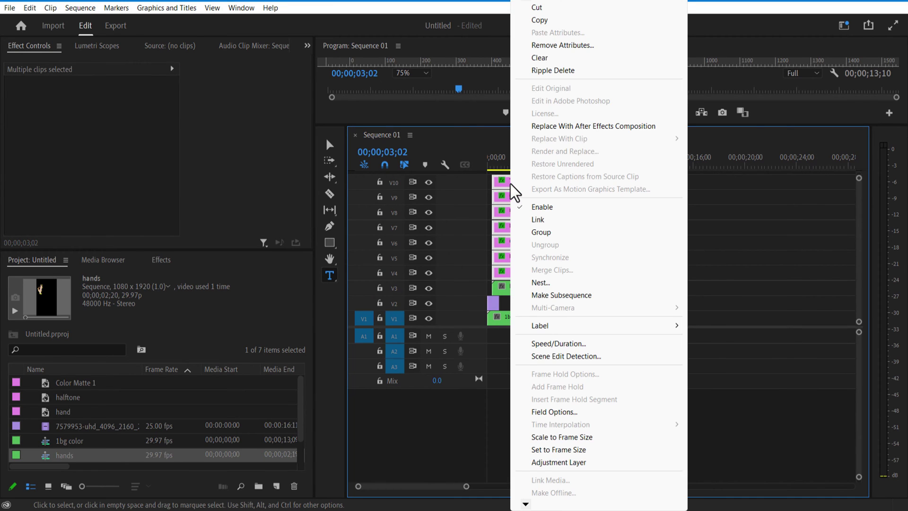
left_click(540, 282)
type("PRODUCT")
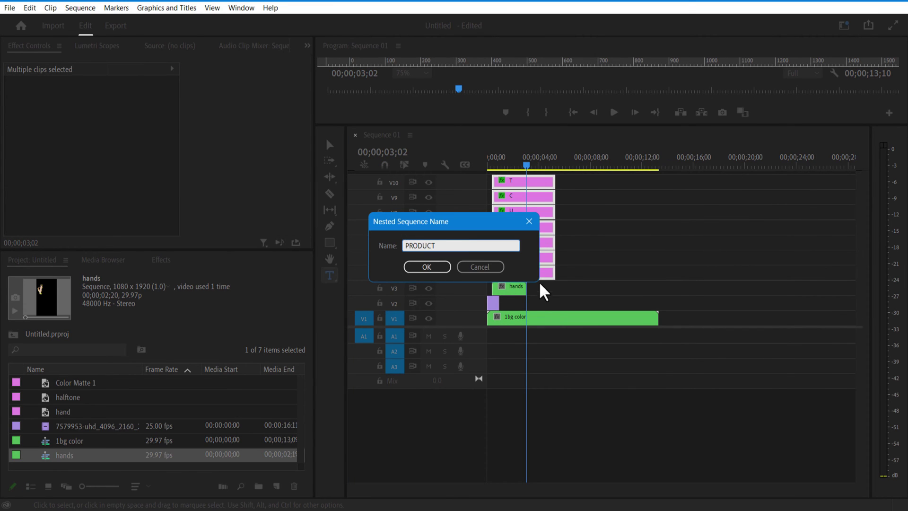
left_click(428, 267)
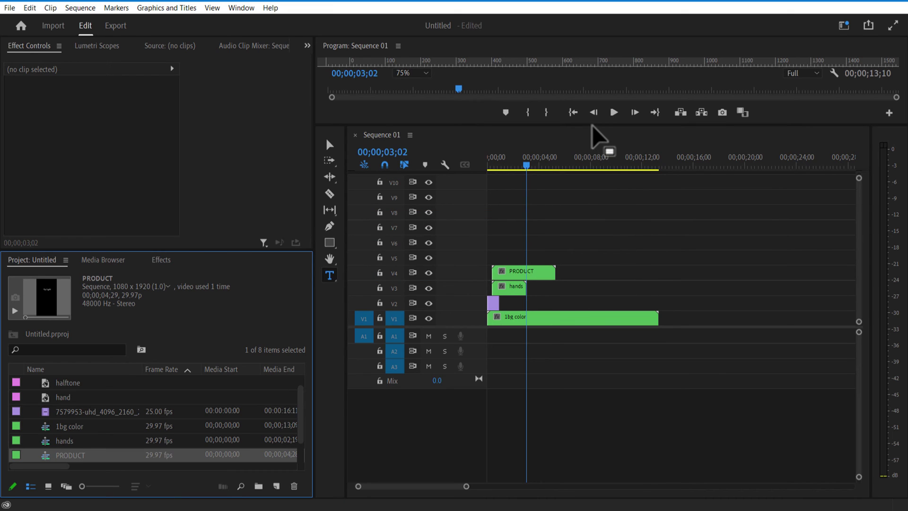
left_click_drag(590, 125, 604, 289)
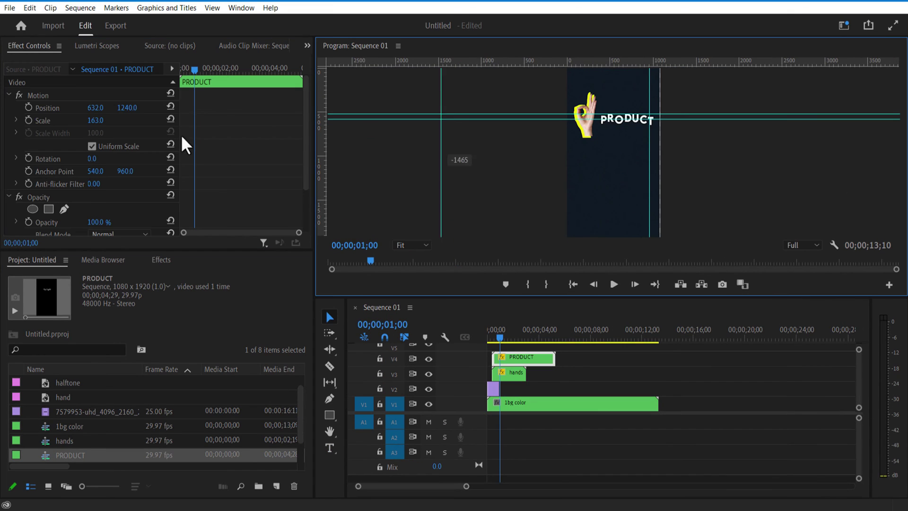
Remove the guides and add a rectangular opacity mask to the PRODUCT clip, moved off the word so it hides the letters
left_click_drag(182, 137, 182, 136)
left_click(522, 357)
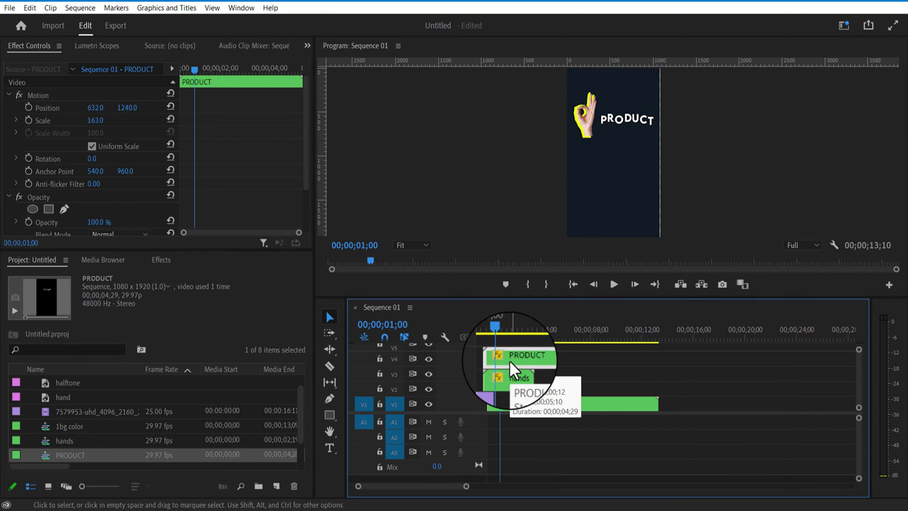
left_click(48, 209)
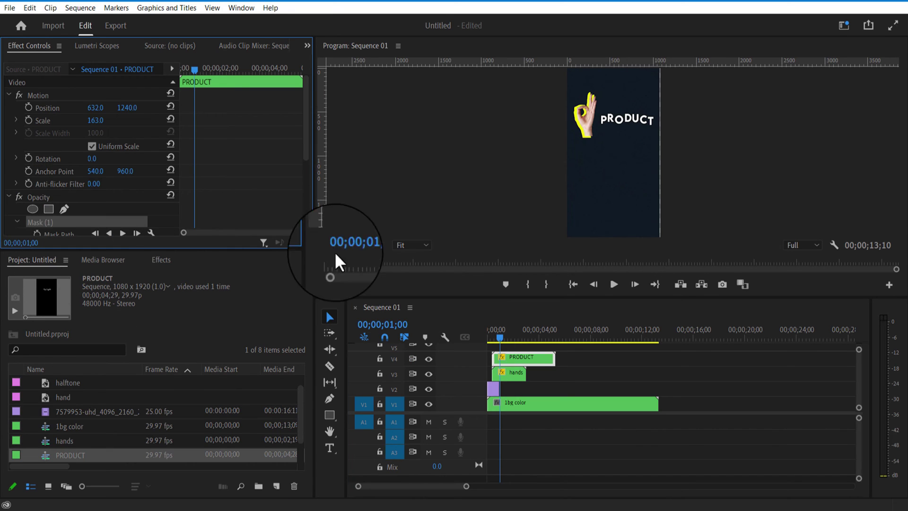
left_click(608, 174)
left_click_drag(613, 176, 596, 127)
Turn on Mask Path keyframing for the PRODUCT clip's mask at 00;00;00;10
left_click_drag(495, 332, 492, 334)
left_click(502, 360)
left_click(50, 222)
scroll(47, 218, "down", 1)
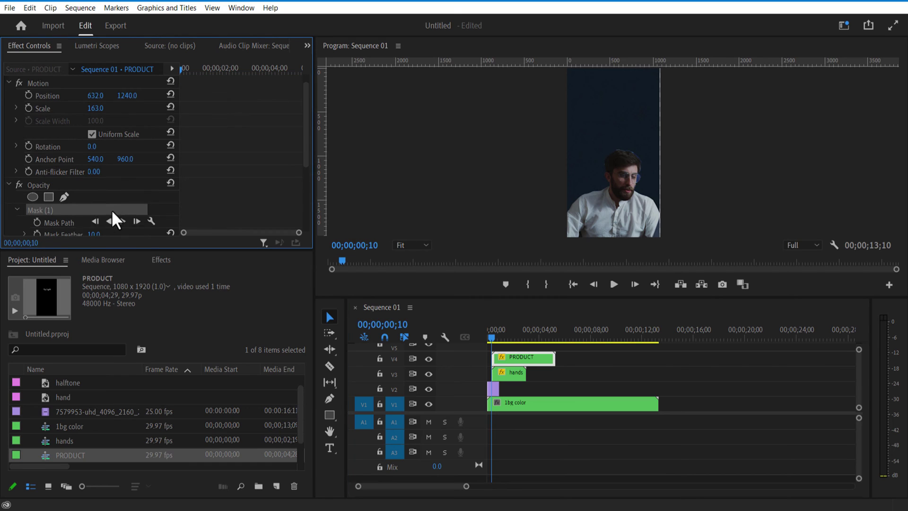
left_click(37, 210)
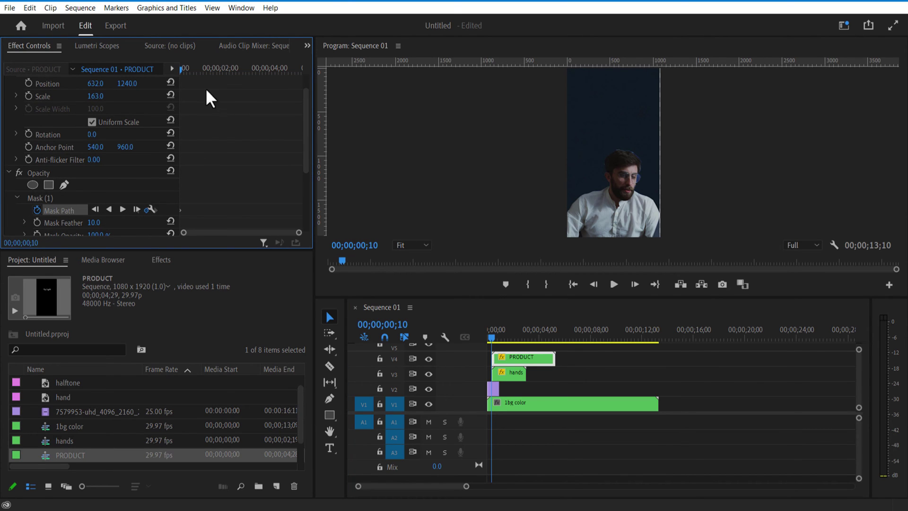
Keyframe the mask path at 00;00;01;00 and 00;00;01;21, widening the mask across the word to reveal it, and preview the animation
left_click_drag(182, 75, 199, 83)
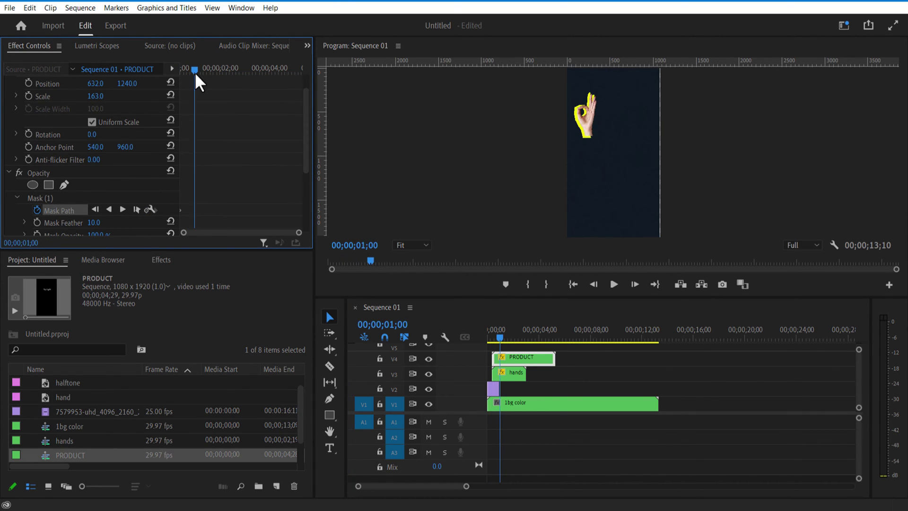
left_click(63, 200)
left_click_drag(581, 116, 605, 128)
left_click_drag(194, 69, 211, 85)
left_click_drag(607, 142, 619, 136)
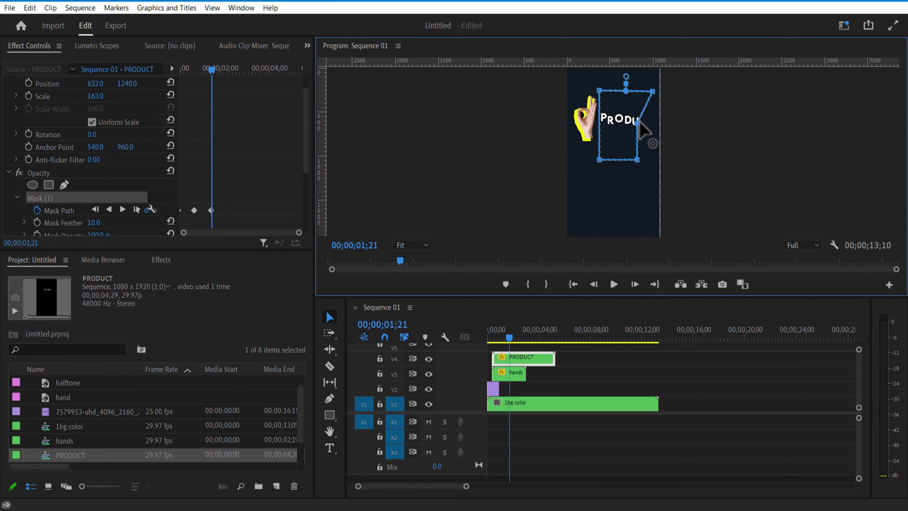
left_click_drag(638, 160, 649, 163)
left_click_drag(510, 336, 478, 339)
left_click(614, 284)
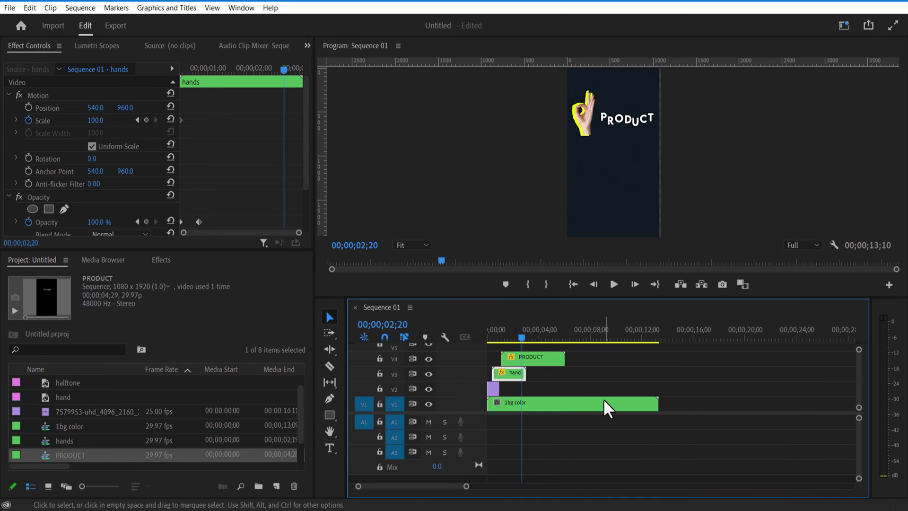
Add the text "It's in the game" in Caveat below PRODUCT at 00;00;02;20 on V5
left_click(534, 358)
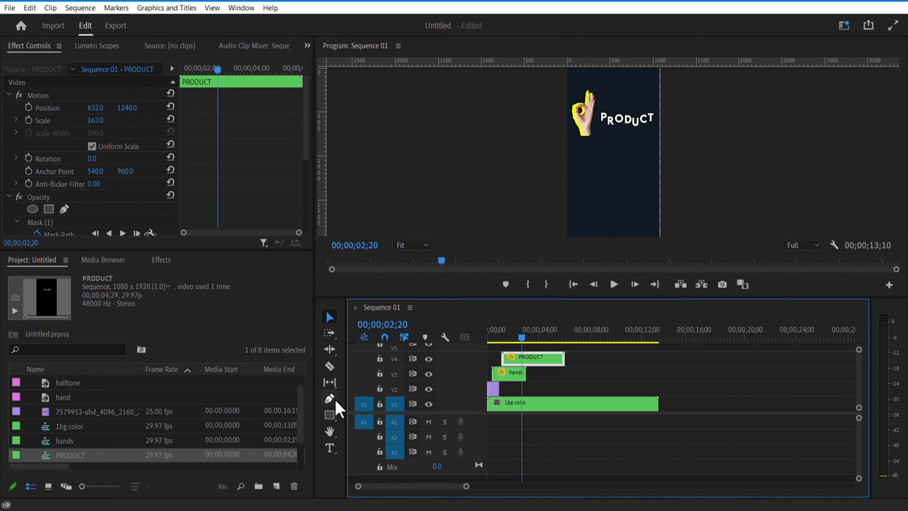
left_click(331, 449)
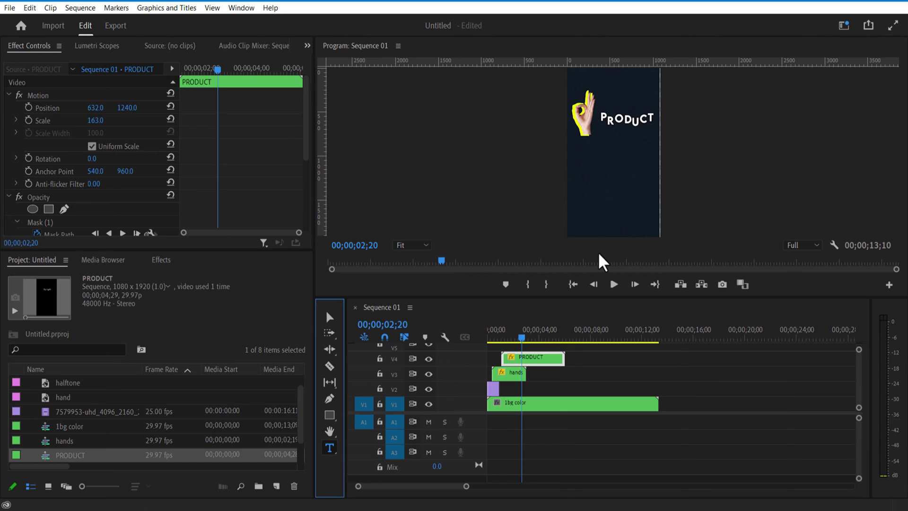
left_click(439, 370)
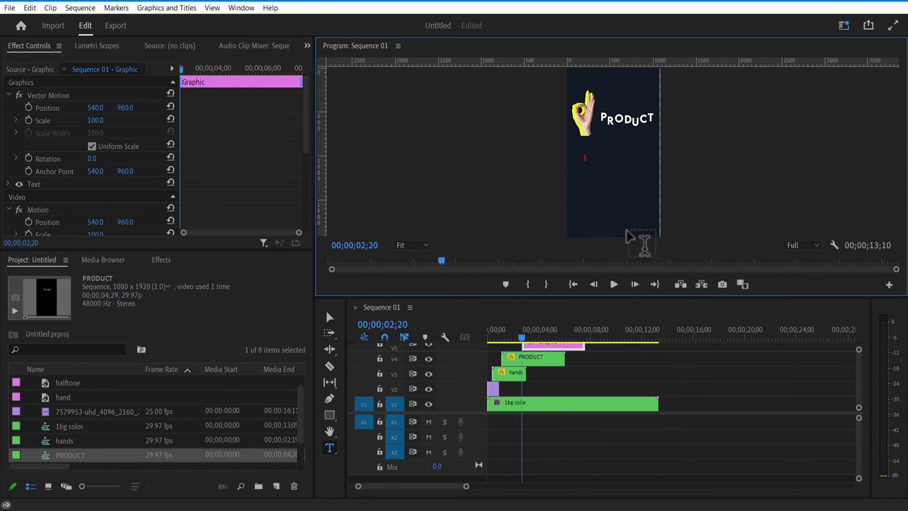
left_click(156, 199)
left_click(202, 314)
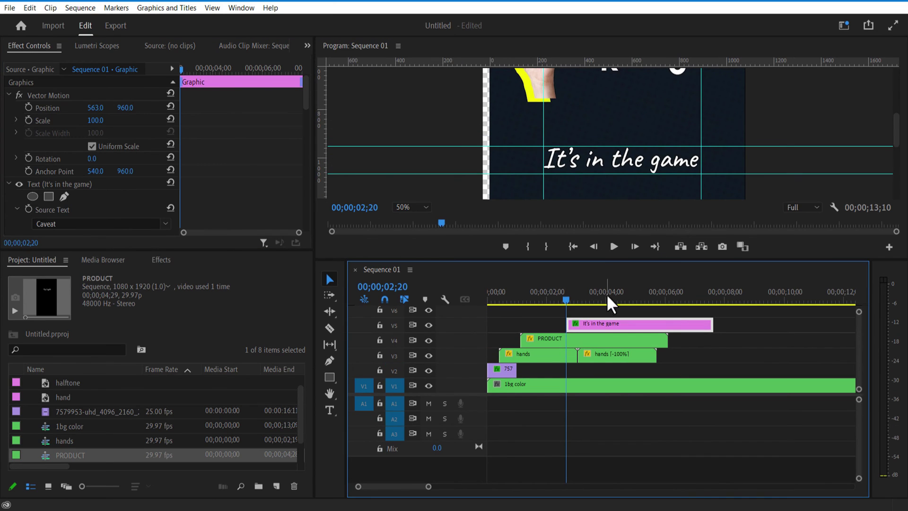
Delete the rest of the line from one copy of the "It's in the game" text, keeping only its opening
double_click(579, 168)
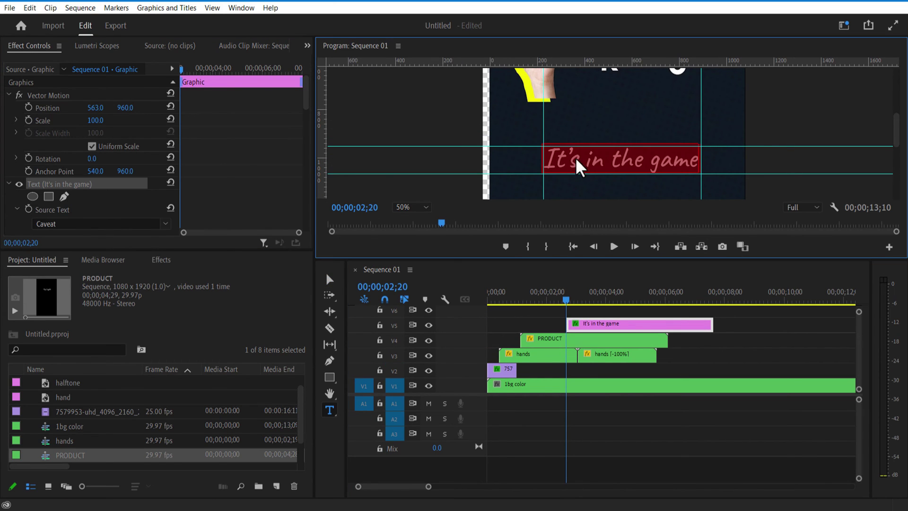
left_click(612, 320)
double_click(594, 162)
left_click_drag(566, 165, 714, 172)
key("BackSpace")
key("BackSpace")
left_click(599, 308)
left_click(601, 325)
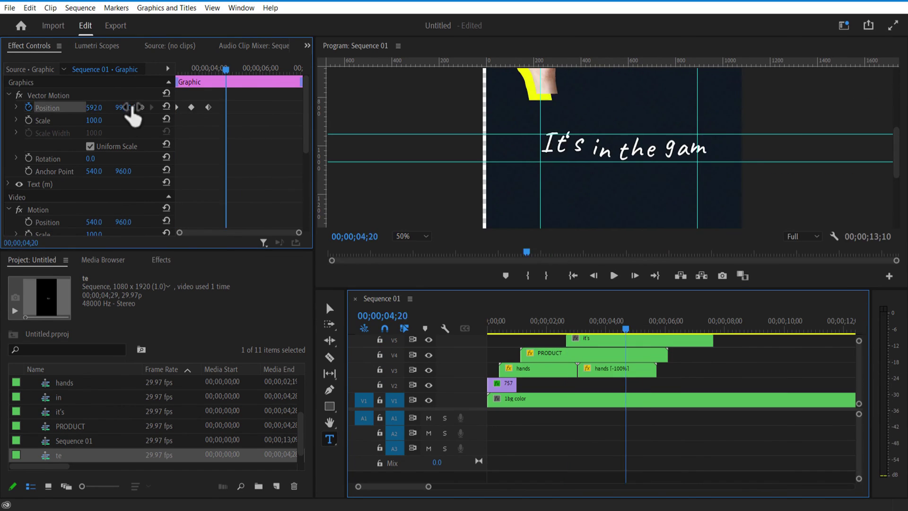
Nest the separate letter clips of the word game, from V8 upward, into a sequence named game
left_click_drag(686, 292, 699, 128)
left_click_drag(747, 211, 686, 174)
right_click(587, 190)
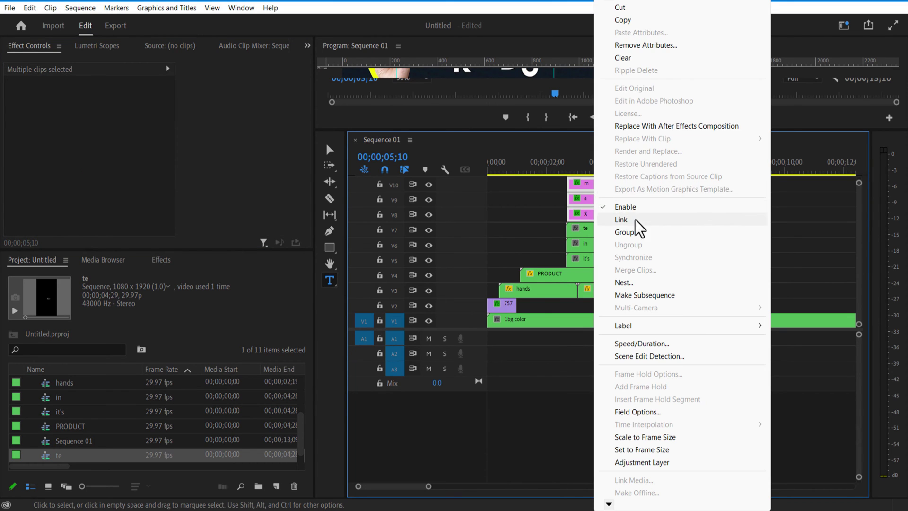
left_click(634, 285)
type("game")
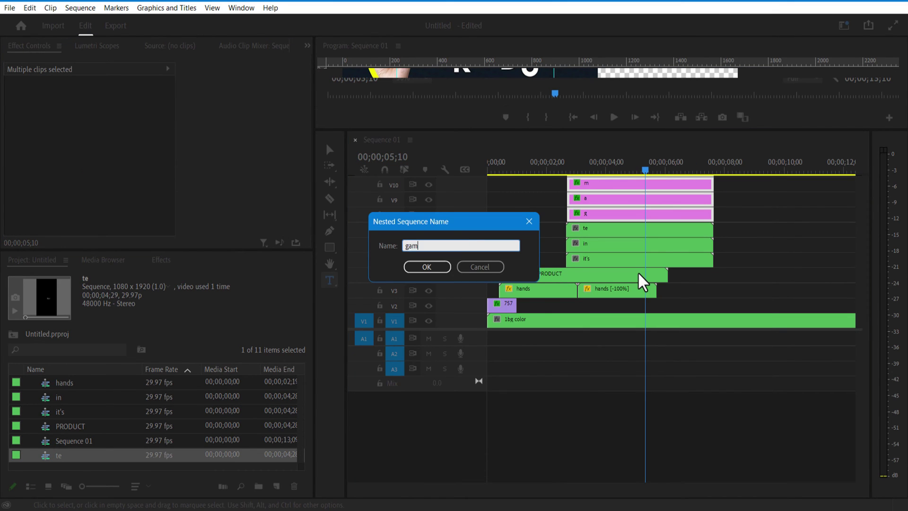
left_click(426, 266)
Fit the preview to the whole frame and play the sequence from 00;00;02;14 to check the jittering text
left_click(406, 220)
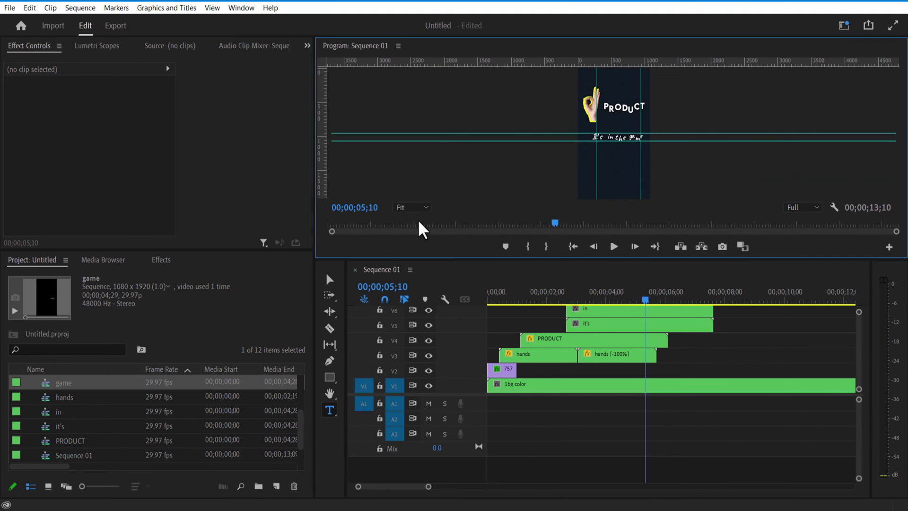
left_click_drag(645, 298, 560, 298)
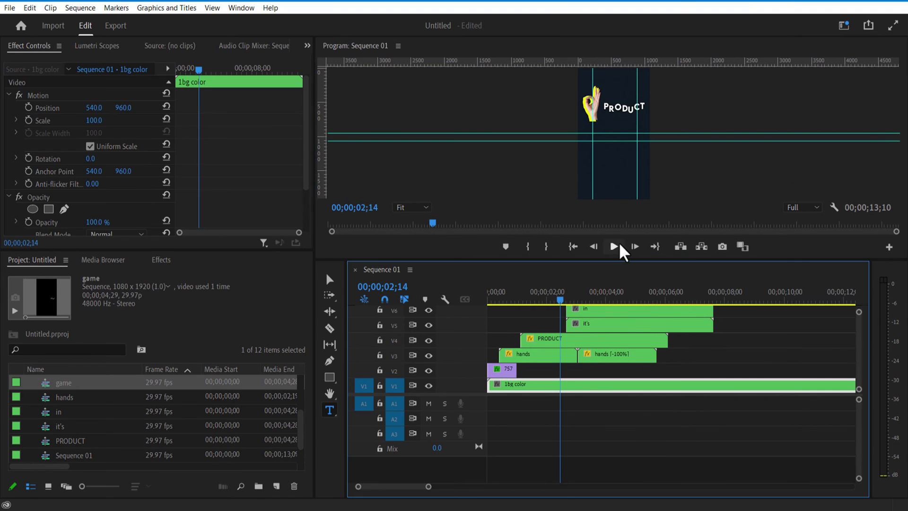
left_click(617, 246)
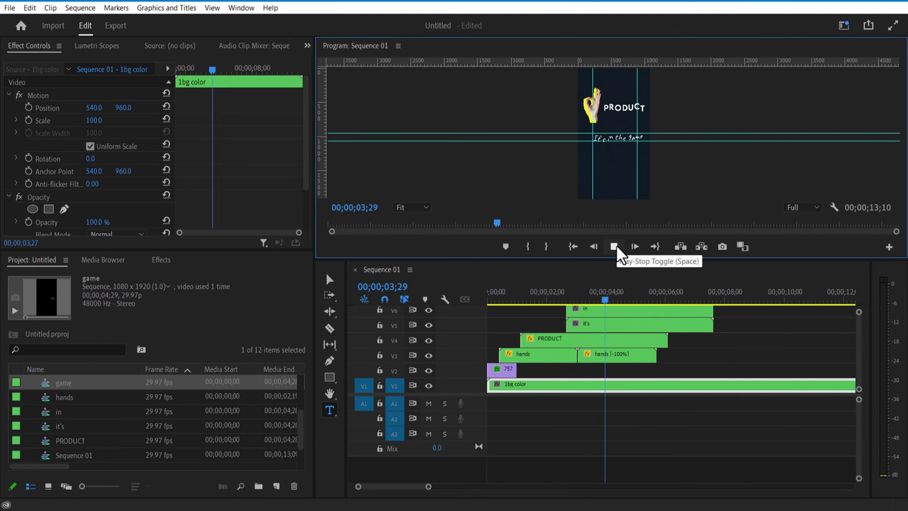
Nest the it's, in, te and game clips on V5 to V8 into one sequence named text
left_click_drag(618, 259, 634, 167)
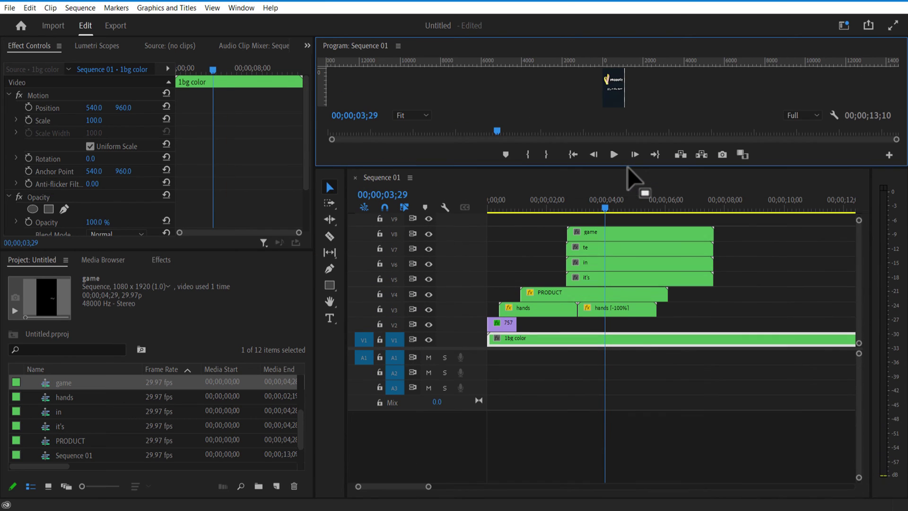
left_click_drag(621, 219, 641, 283)
right_click(616, 237)
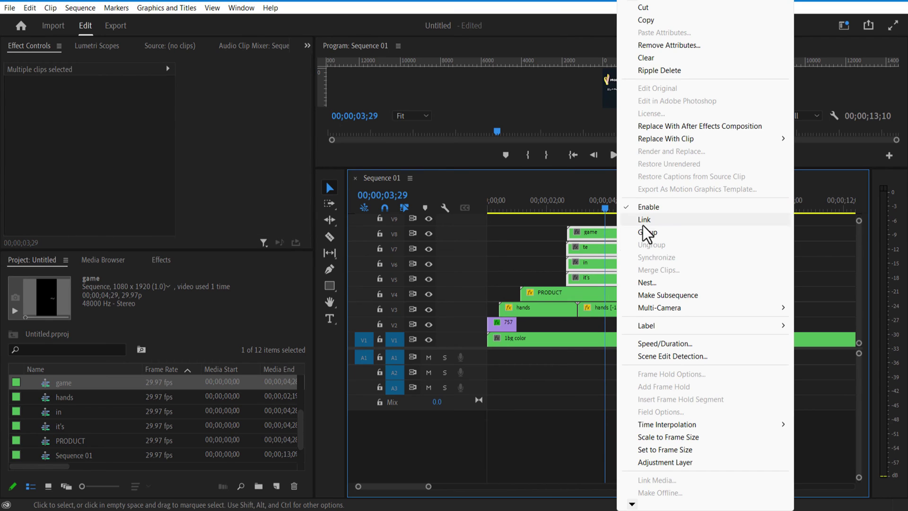
left_click(650, 280)
type("text")
left_click(442, 268)
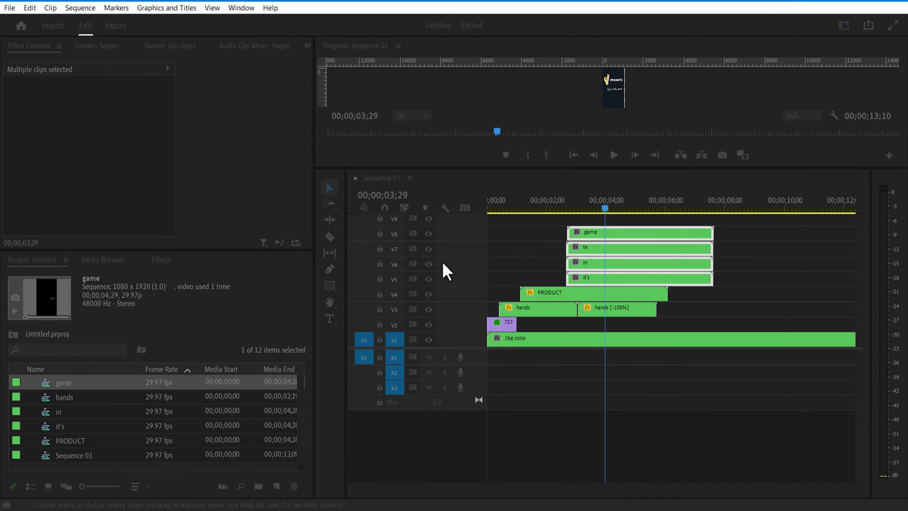
Add a four-point polygon opacity mask to the text clip and shape it as a slanted box for the "It's in the game" line
left_click(569, 209)
left_click_drag(636, 169, 634, 279)
left_click(581, 331)
left_click(266, 195)
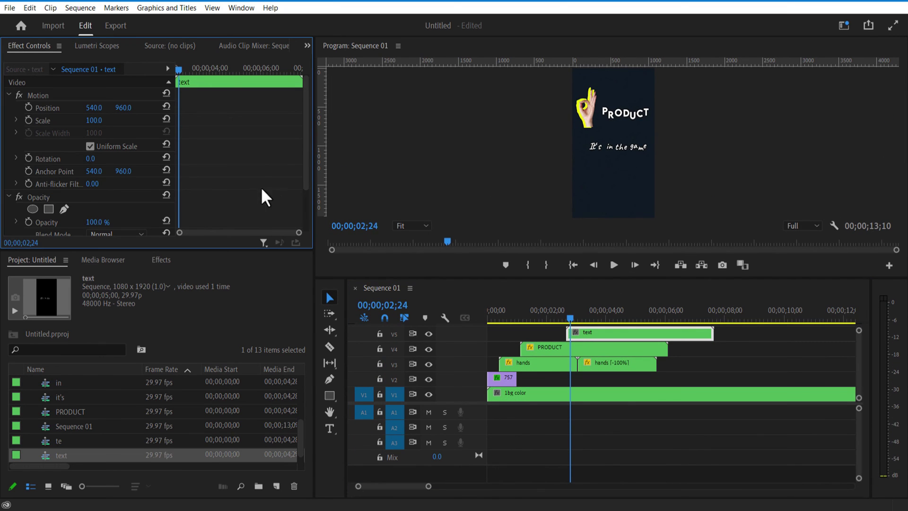
left_click(51, 211)
left_click_drag(603, 125, 558, 131)
left_click_drag(603, 162, 568, 165)
left_click_drag(624, 125, 654, 132)
left_click_drag(623, 162, 550, 147)
With the mask sitting to the left of the text line, start Mask Path keyframing at 00;00;02;20
left_click(565, 317)
left_click_drag(306, 149, 306, 150)
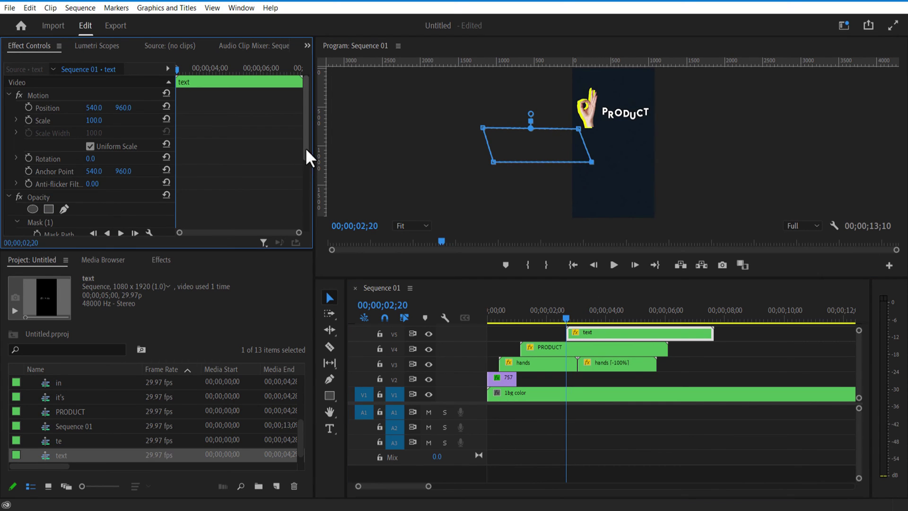
scroll(149, 198, "down", 2)
left_click(37, 203)
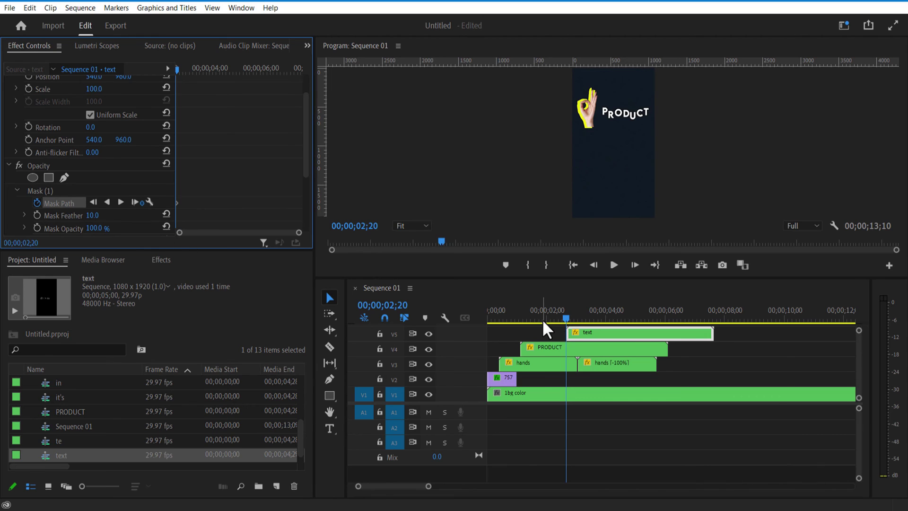
Keyframe the mask at 00;00;03;12 by moving it across so it uncovers the "It's in the game" text
left_click(570, 319)
left_click_drag(569, 320, 587, 330)
left_click(56, 191)
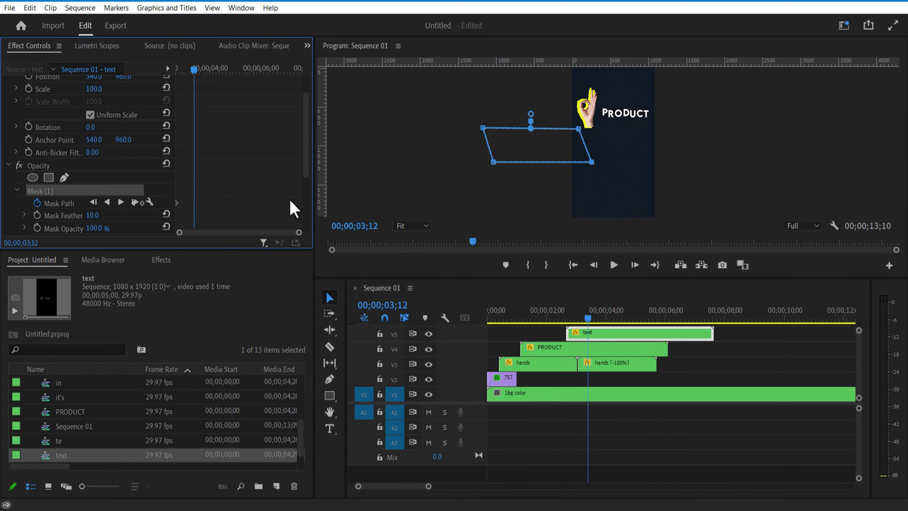
left_click(582, 141)
left_click_drag(603, 144, 634, 142)
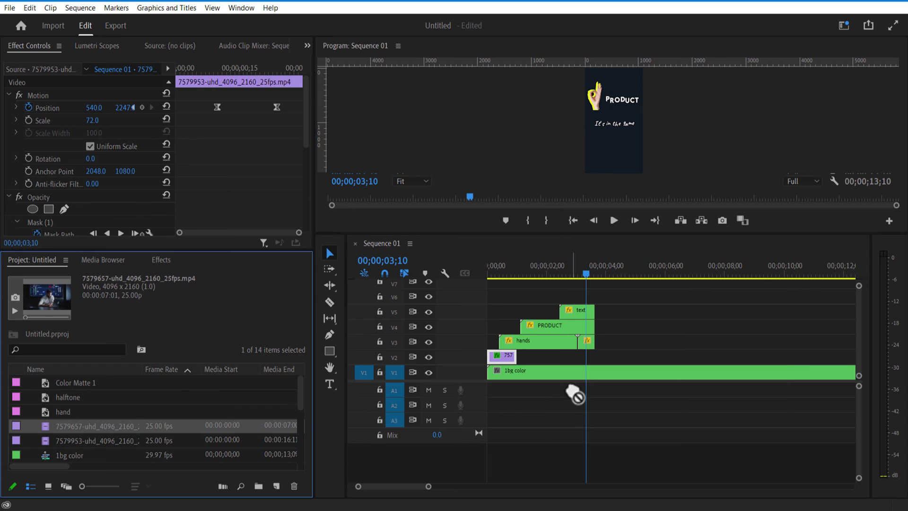
Place the 7579657-uhd_4096_2160_25fps.mp4 clip on V6 from 00;00;03;04 and cut out the man with a Pen opacity mask
left_click_drag(575, 394, 596, 291)
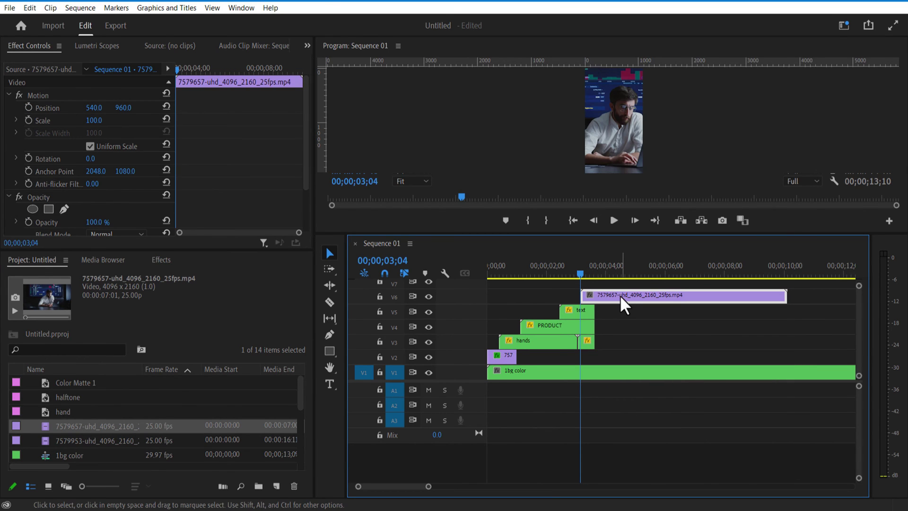
left_click_drag(560, 233, 560, 260)
left_click(423, 209)
left_click(417, 276)
left_click_drag(461, 259, 460, 310)
left_click_drag(897, 190, 887, 174)
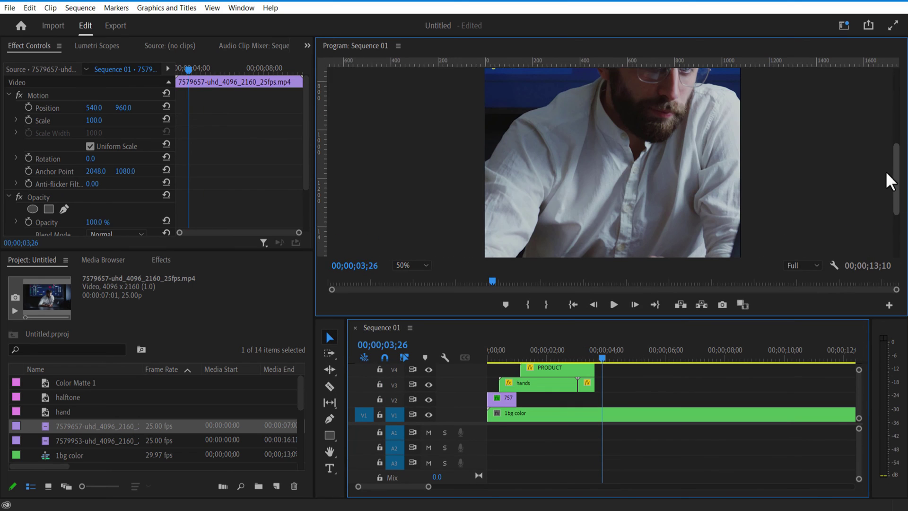
left_click(64, 209)
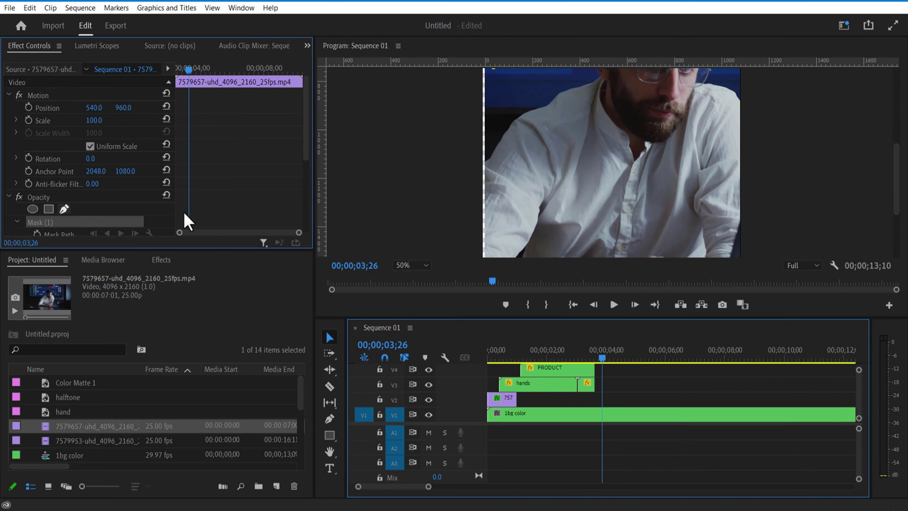
left_click_drag(896, 144, 895, 204)
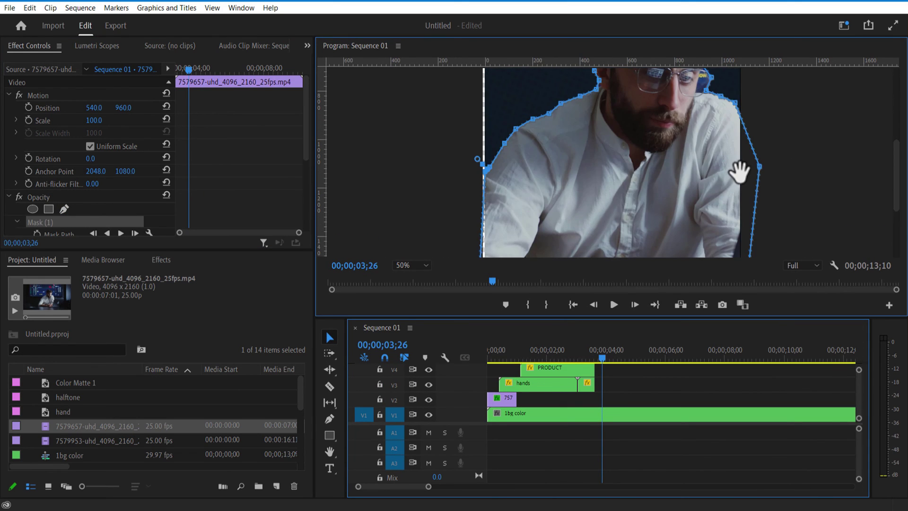
left_click(416, 266)
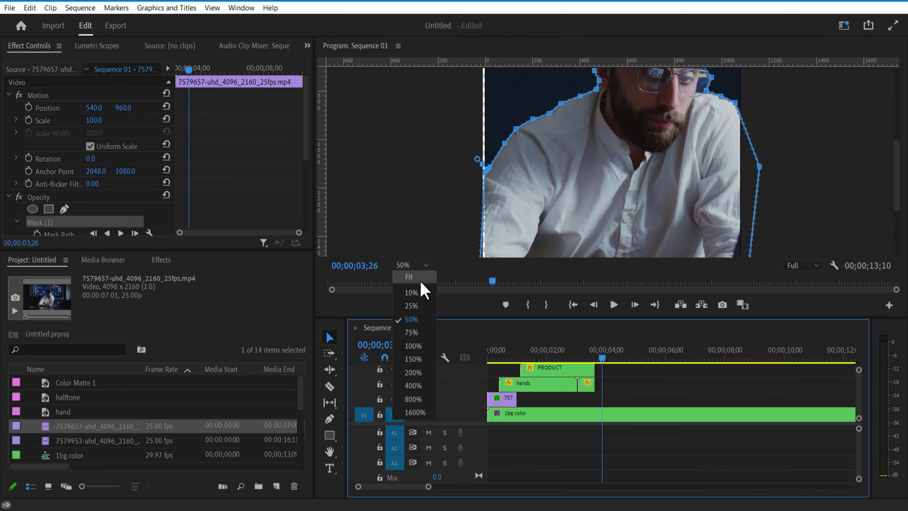
left_click(419, 279)
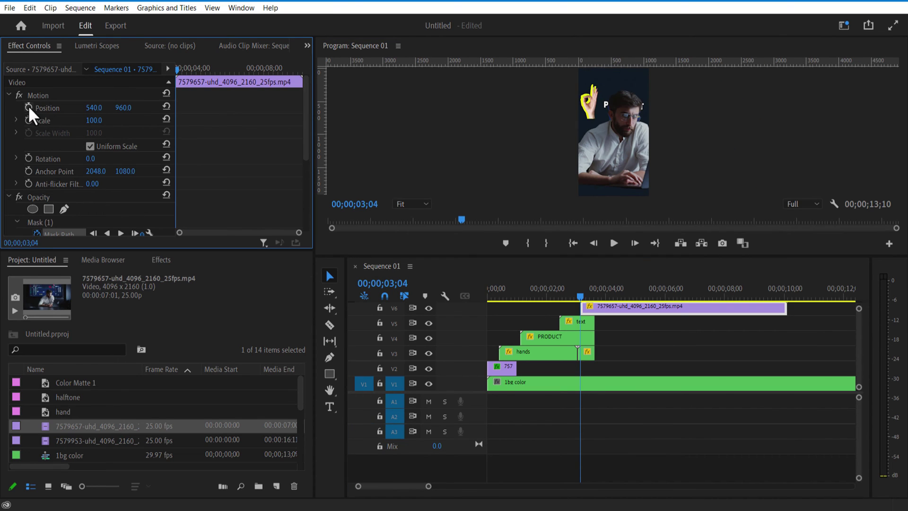
Keyframe the V6 clip's vertical Position from 2660 at 00;00;03;04 to 1452 at 00;00;03;18 and play the rise
left_click(28, 107)
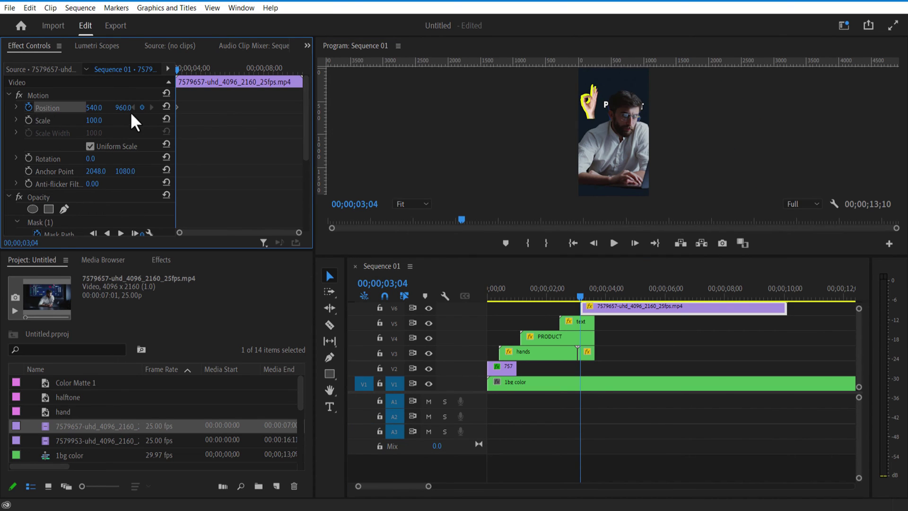
left_click_drag(124, 108, 693, 107)
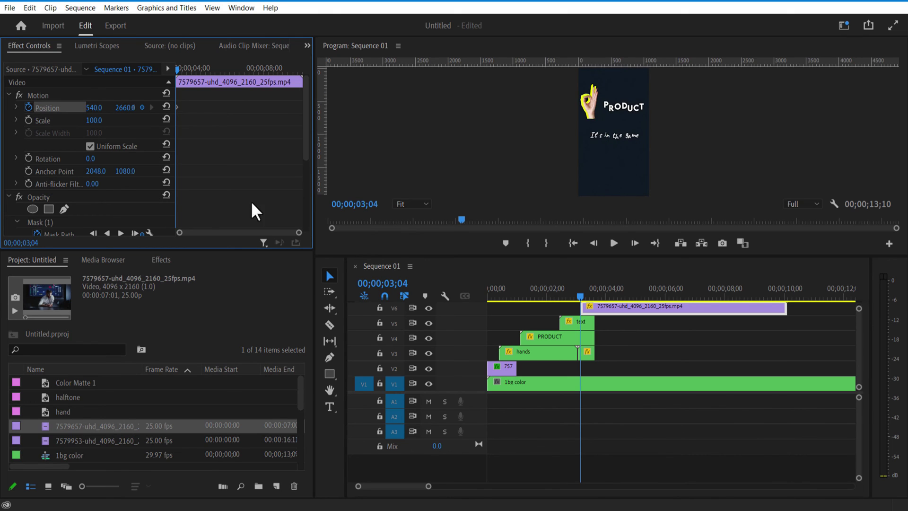
left_click(594, 299)
left_click_drag(124, 108, 69, 107)
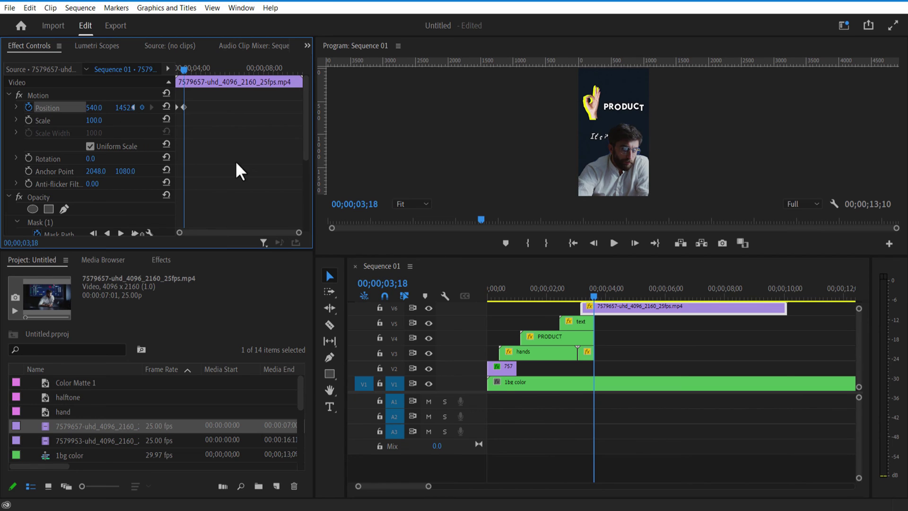
left_click_drag(185, 75, 175, 75)
left_click(614, 243)
Fade out the text clip on V5 with Opacity keyframes from 100% at 00;00;03;04 to 0% near its end
left_click(583, 322)
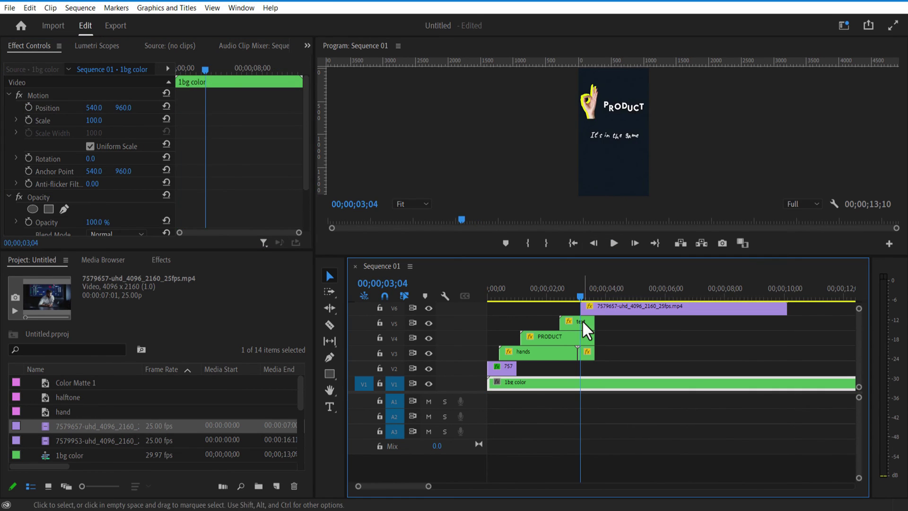
scroll(50, 163, "down", 4)
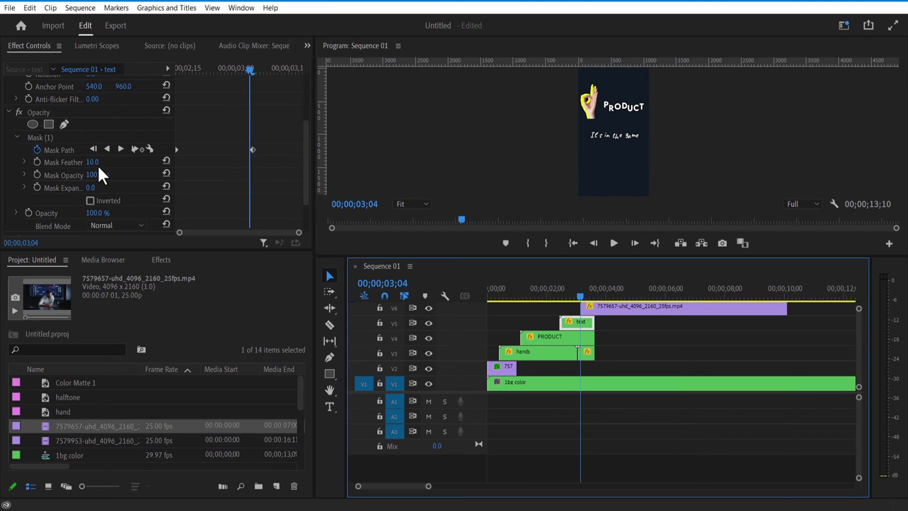
left_click(28, 189)
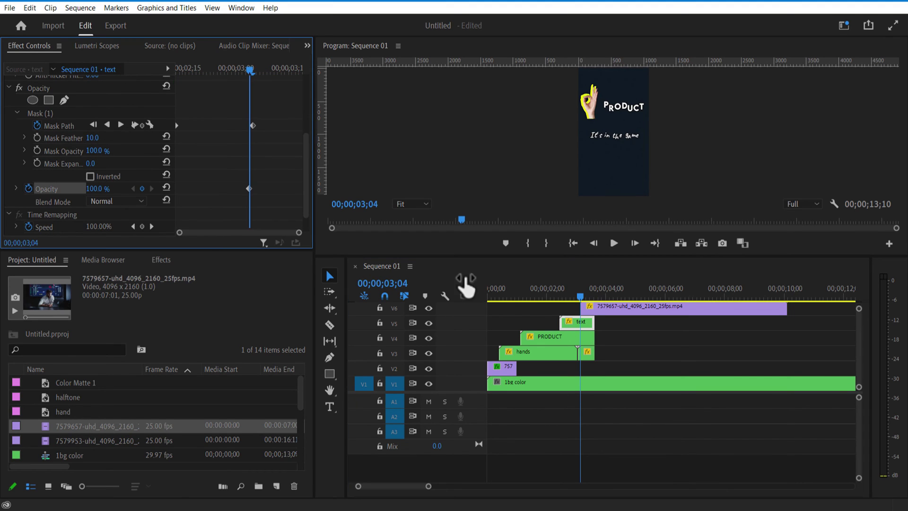
left_click_drag(581, 298, 595, 307)
left_click_drag(98, 188, 50, 189)
left_click_drag(292, 71, 248, 81)
Fade out the PRODUCT clip on V4 by lowering its Opacity to 0% near the clip's end
left_click(555, 337)
left_click(577, 322)
left_click_drag(305, 133, 305, 196)
left_click_drag(581, 297, 592, 297)
left_click(579, 339)
left_click_drag(94, 165, 50, 165)
Fade out the second hands clip on V3 to 0% Opacity at 00;00;03;17 and play the transition
left_click_drag(592, 297, 579, 297)
left_click(586, 352)
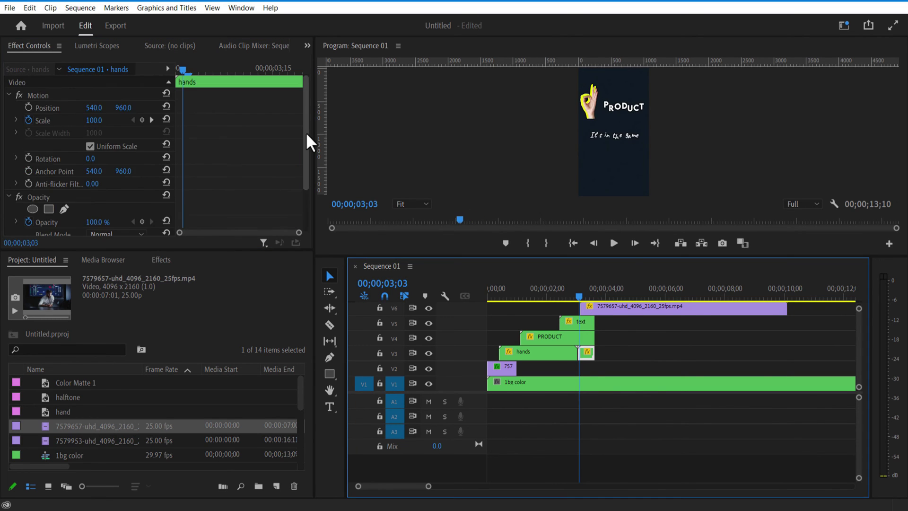
left_click_drag(306, 135, 306, 199)
left_click(28, 165)
left_click_drag(180, 70, 287, 70)
left_click_drag(94, 165, 50, 165)
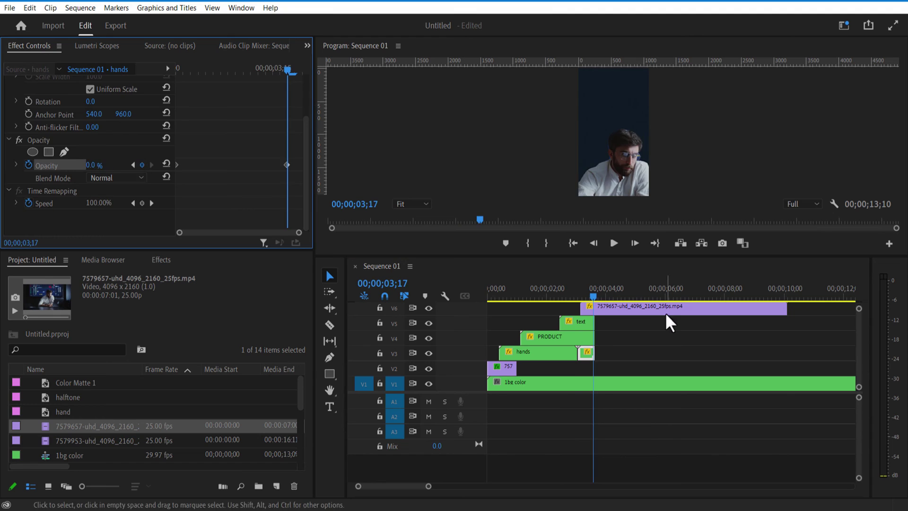
left_click(615, 245)
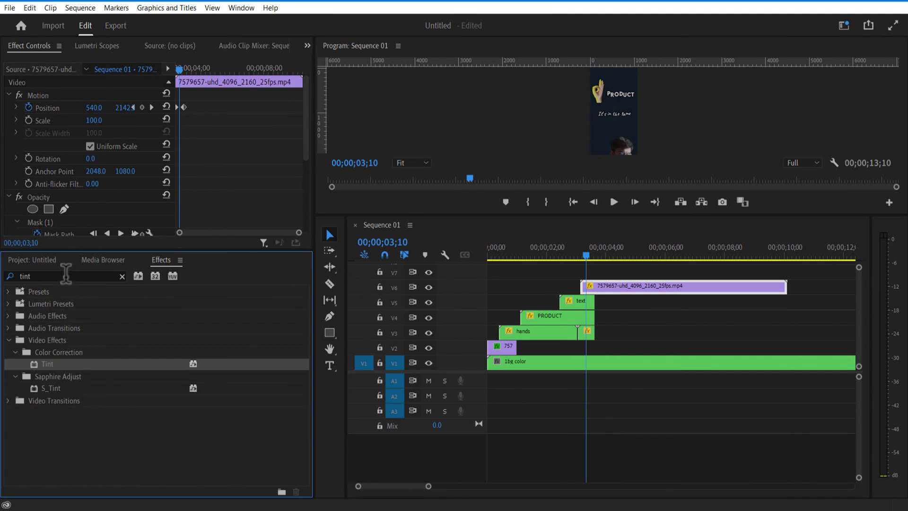
Find the blur effects and apply Directional Blur to the man's clip on V6
type("blur")
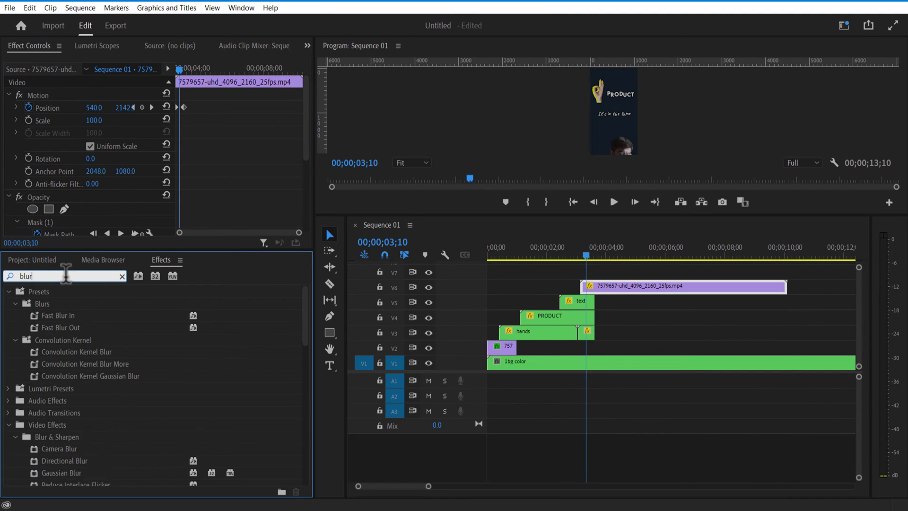
scroll(88, 414, "down", 1)
left_click_drag(67, 424, 591, 289)
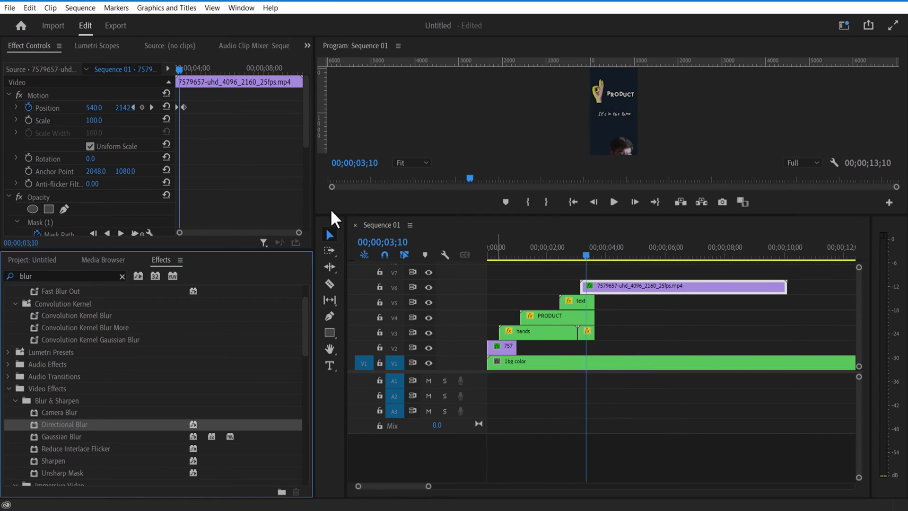
Set the Directional Blur direction to 180° and keyframe Blur Length from 54 at 00;00;03;04 to no blur at 00;00;03;18
left_click_drag(305, 138, 310, 212)
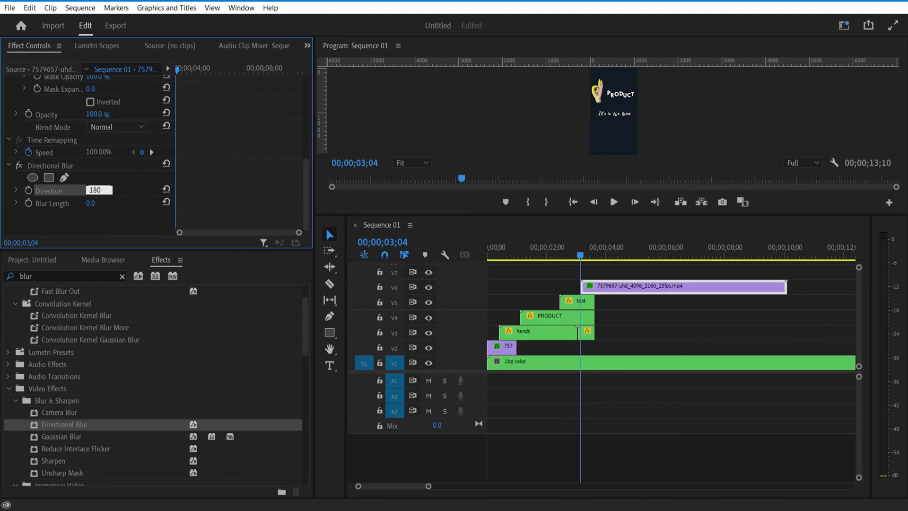
left_click(29, 203)
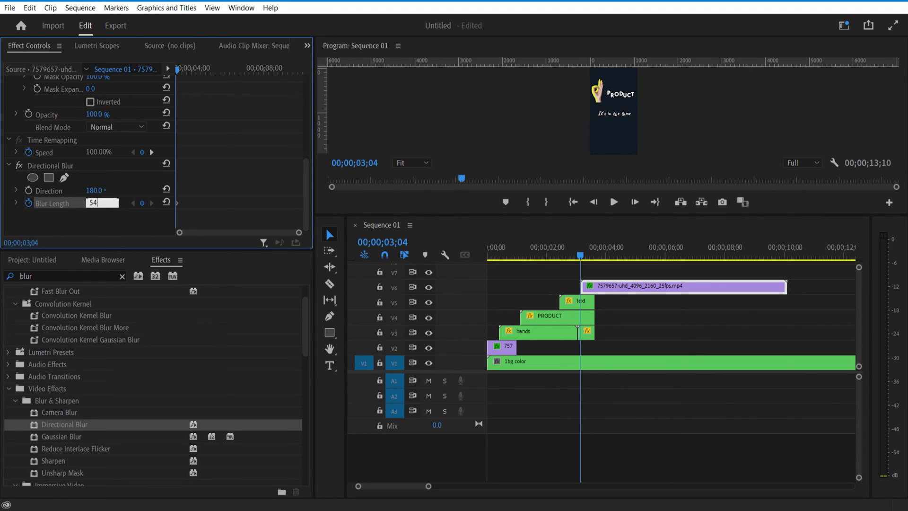
type("50")
key("Return")
left_click_drag(580, 252, 592, 259)
left_click(96, 203)
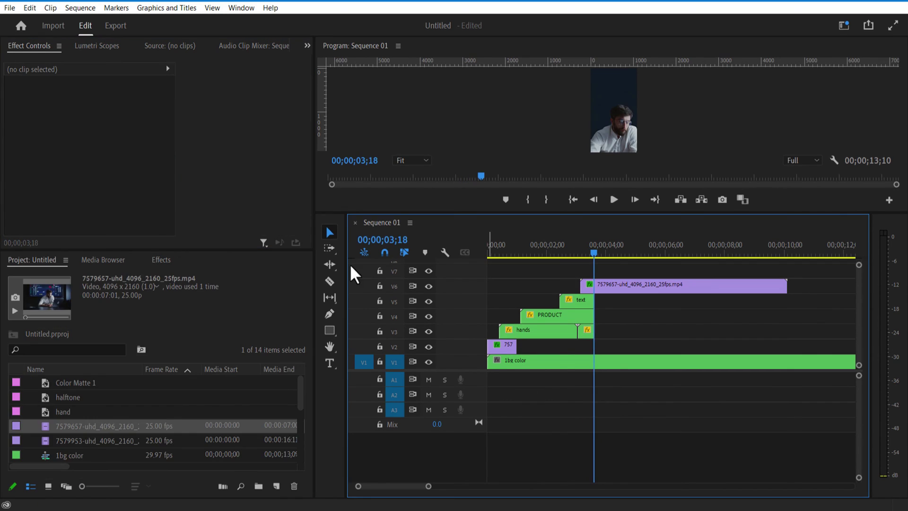
Add a text title with the man's first name in capitals in the empty area above his head
left_click(331, 363)
left_click(597, 104)
type("BLAKE")
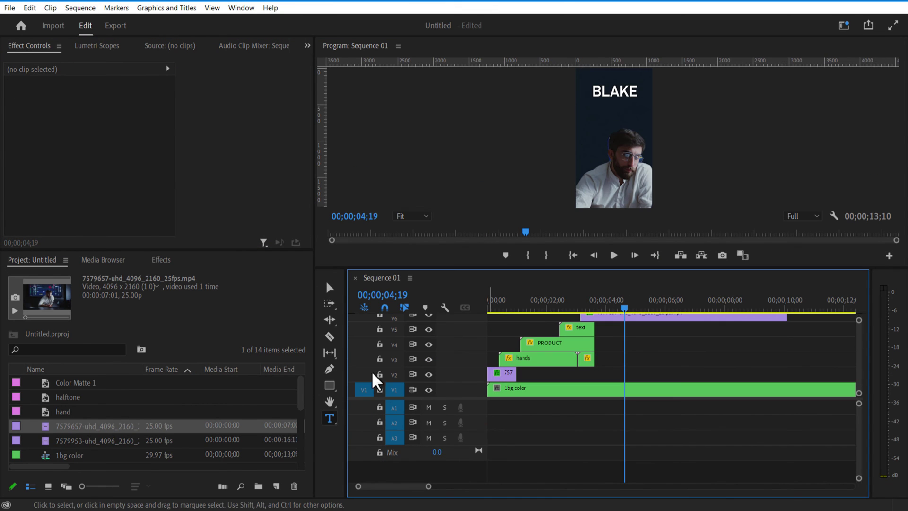
Draw a three-point curved shape with the Pen tool from below the title to the man's shoulder and expand its shape properties
left_click(330, 372)
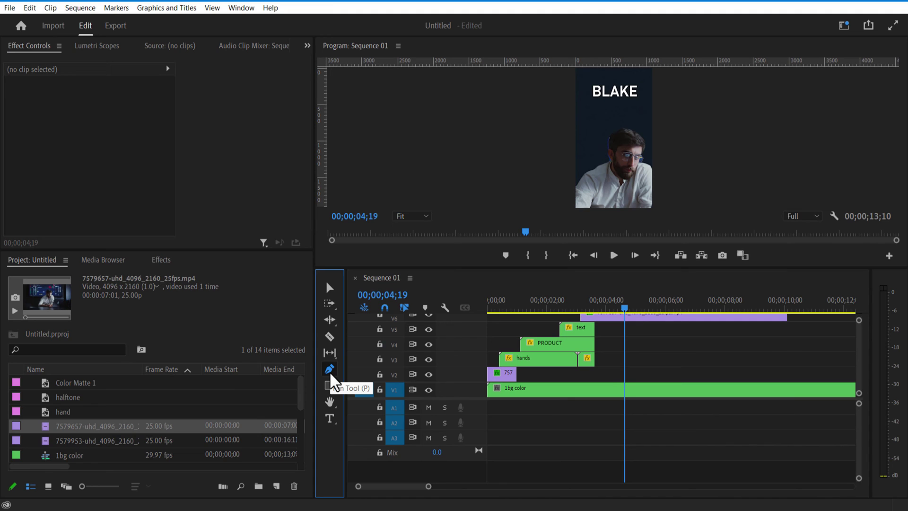
mouse_move(624, 267)
left_mouse_down()
mouse_move(625, 243)
mouse_move(633, 264)
left_mouse_up()
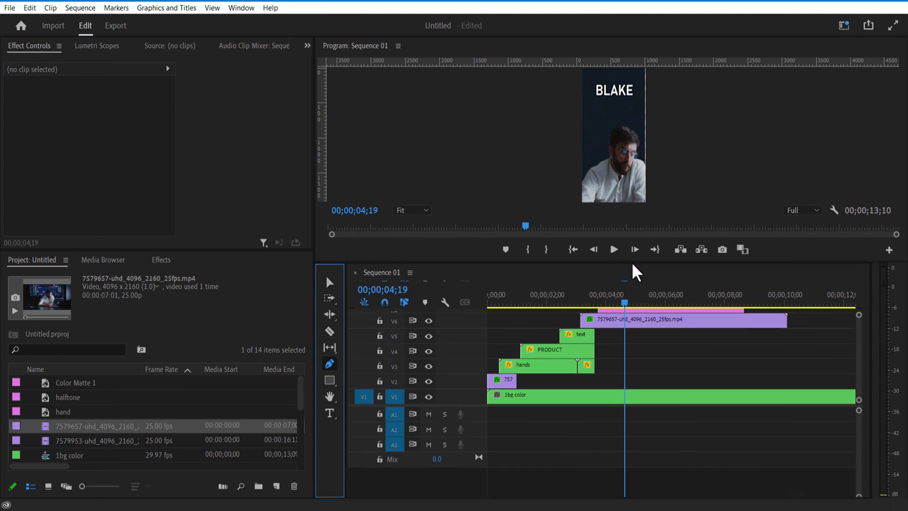
left_click(591, 106)
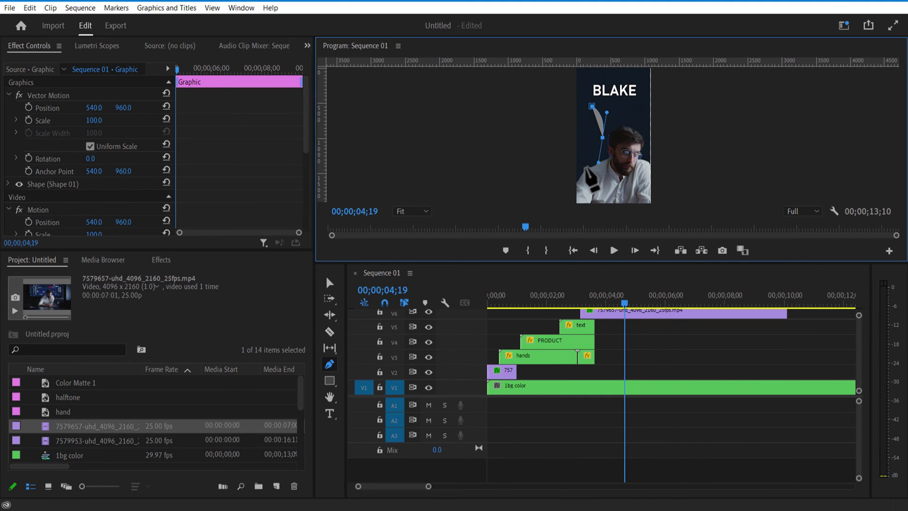
left_click(586, 169)
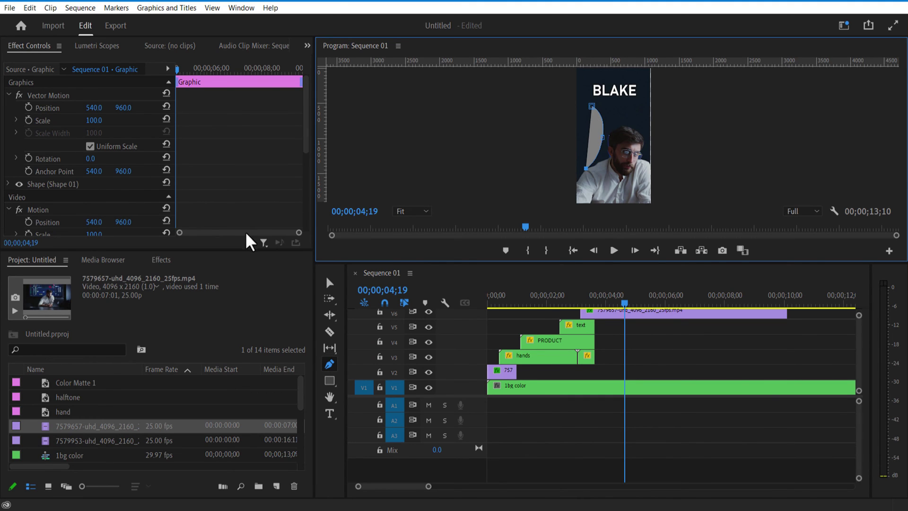
left_click_drag(302, 137, 307, 162)
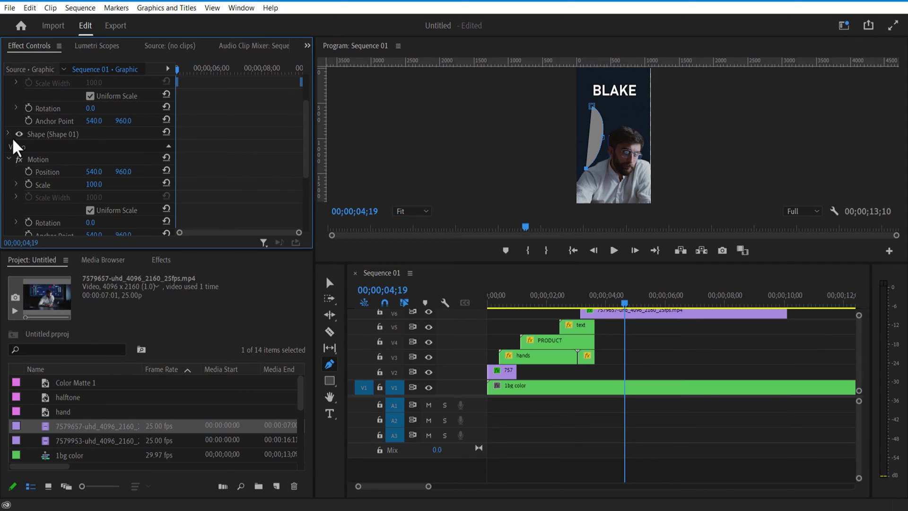
left_click(9, 135)
scroll(59, 193, "down", 4)
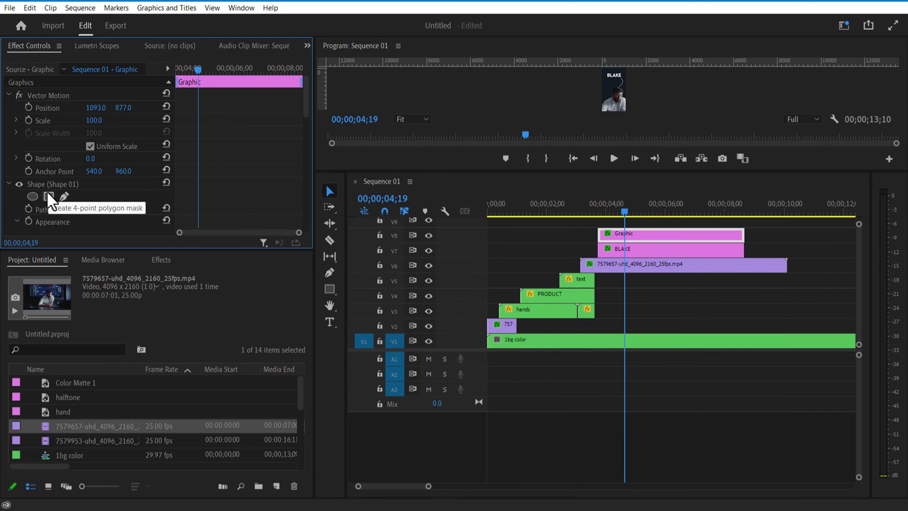
Add a four-point polygon mask to the curved line's shape and keyframe its Mask Path from 00;00;03;21 to reveal the line gradually
left_click(48, 196)
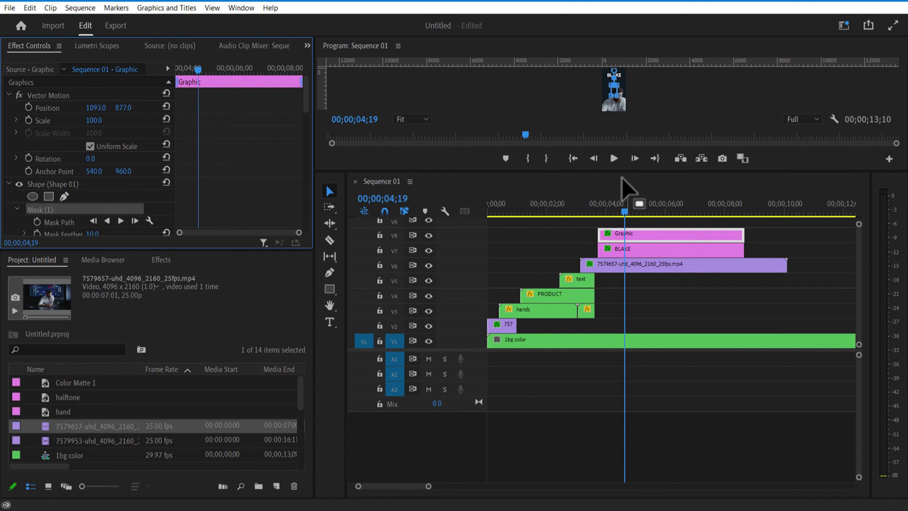
left_click_drag(621, 170, 622, 313)
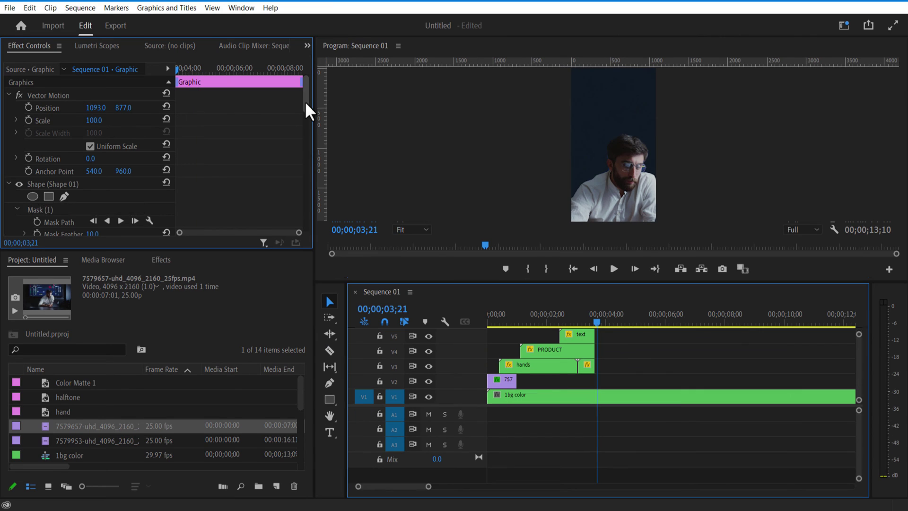
left_click_drag(305, 100, 305, 121)
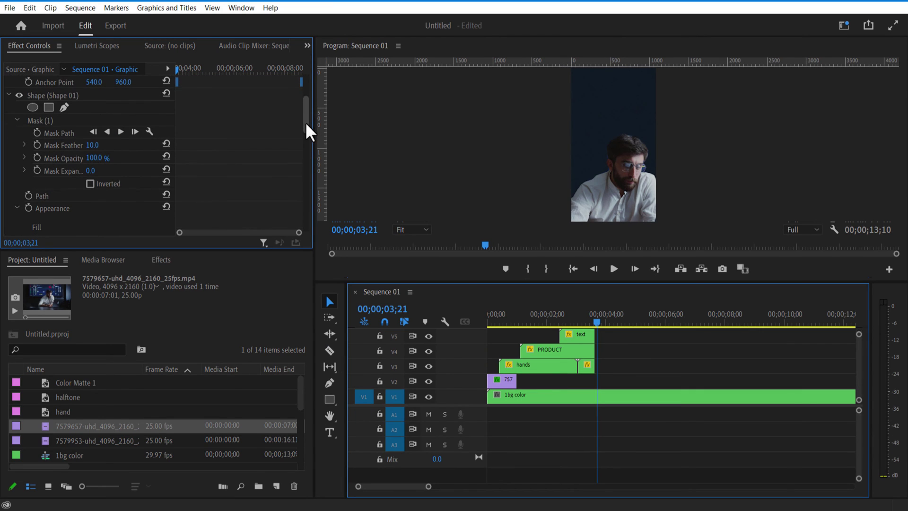
left_click(38, 133)
left_click_drag(597, 319, 609, 314)
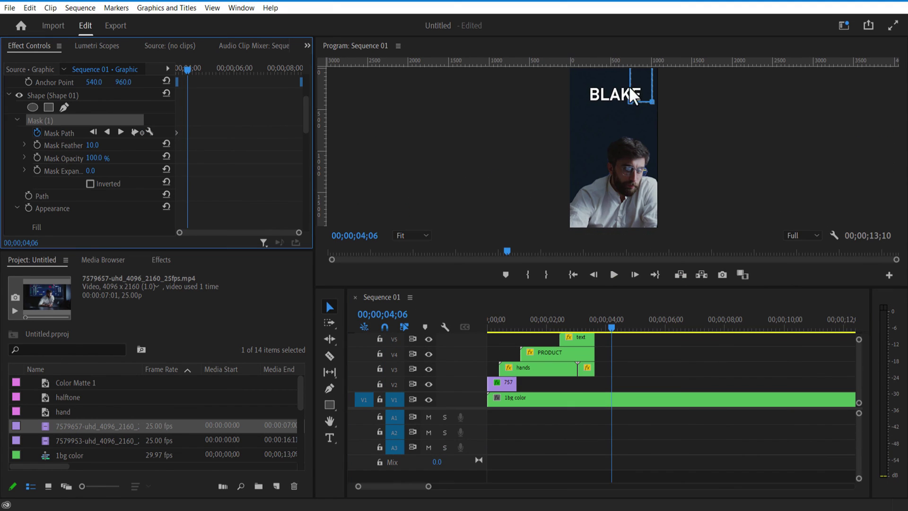
left_click_drag(604, 325, 591, 323)
left_click(613, 275)
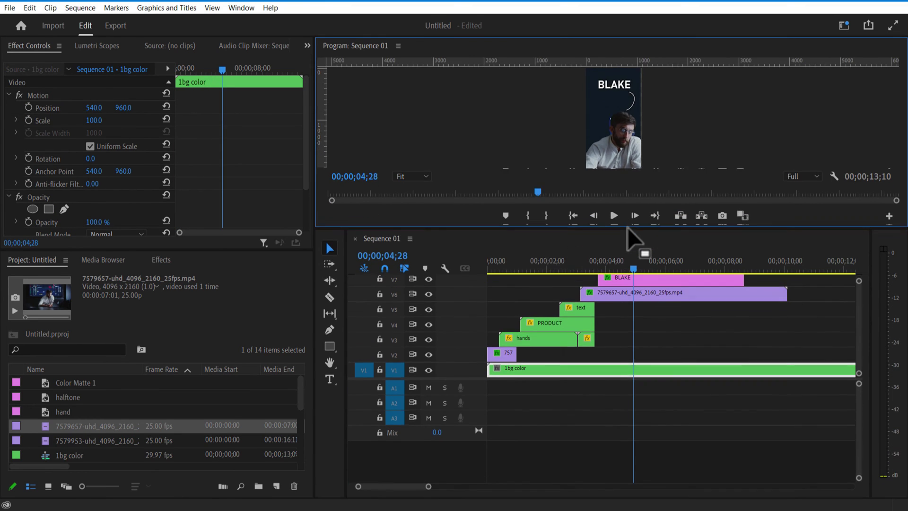
Delete the parts of the man, title and curved line clips that extend past 00;00;04;23
left_click(666, 279)
key("Delete")
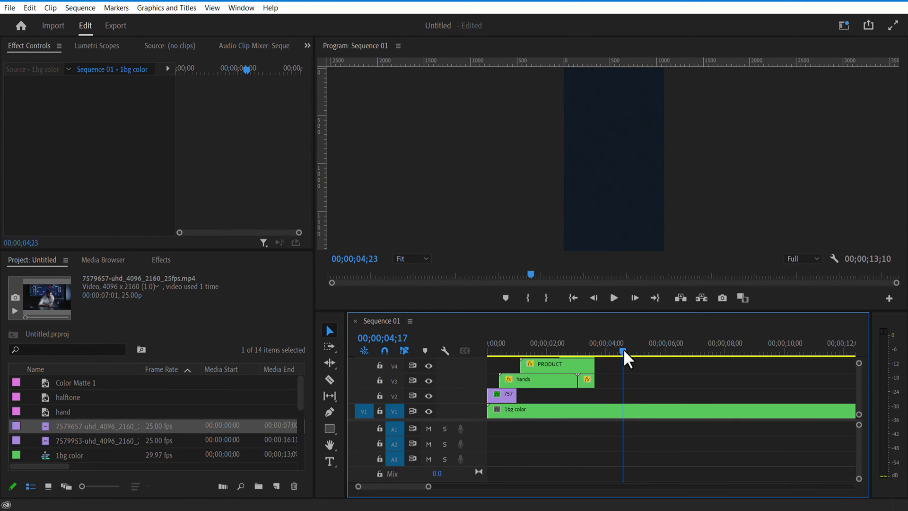
left_click_drag(623, 348, 588, 352)
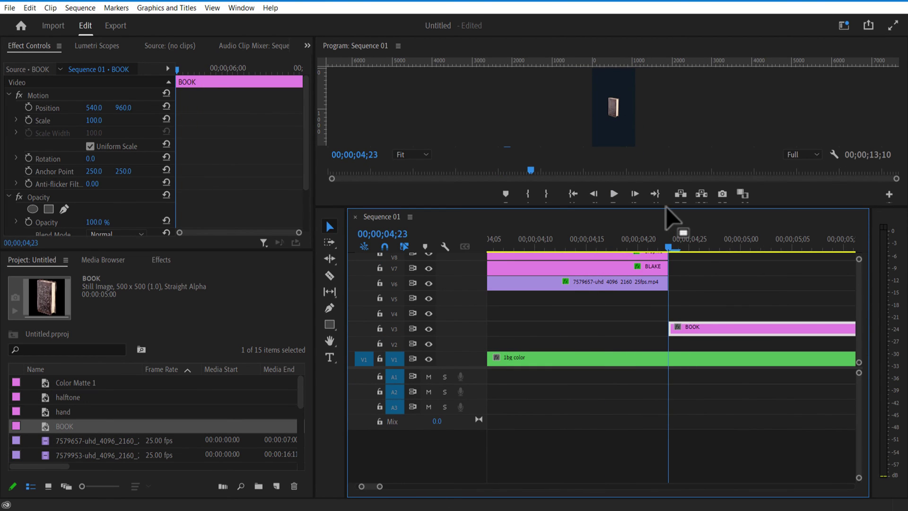
Keyframe the BOOK image's Scale to grow from nothing at 00;00;04;23 to a large book at 00;00;05;01
left_click_drag(666, 207, 667, 330)
left_click(28, 120)
left_click_drag(92, 120, 84, 120)
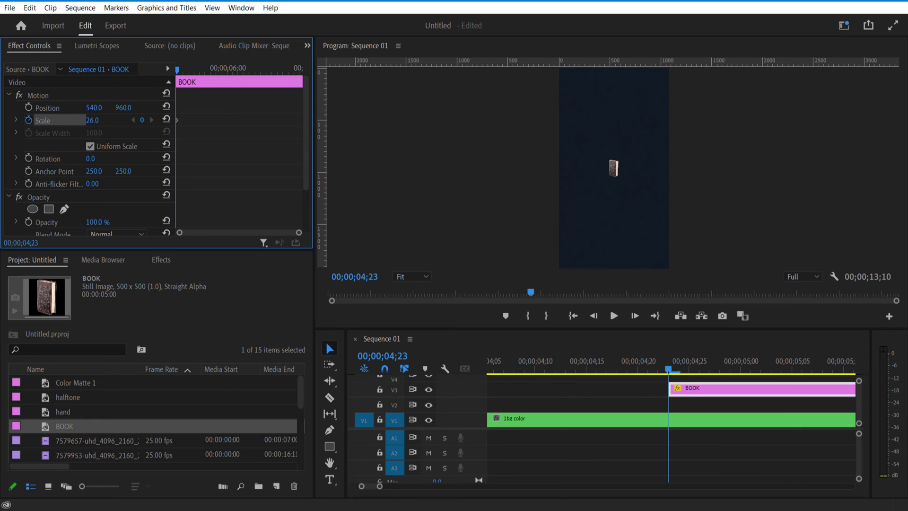
left_click_drag(177, 70, 188, 76)
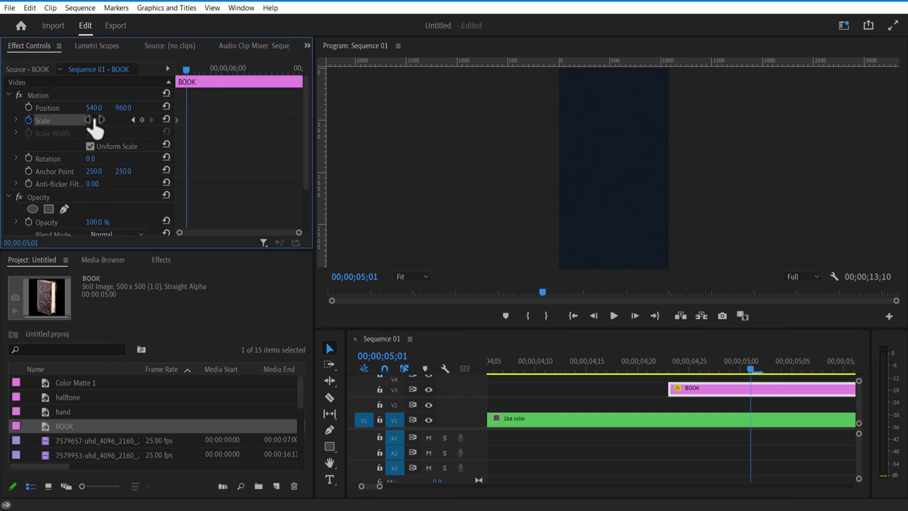
left_click_drag(92, 120, 131, 120)
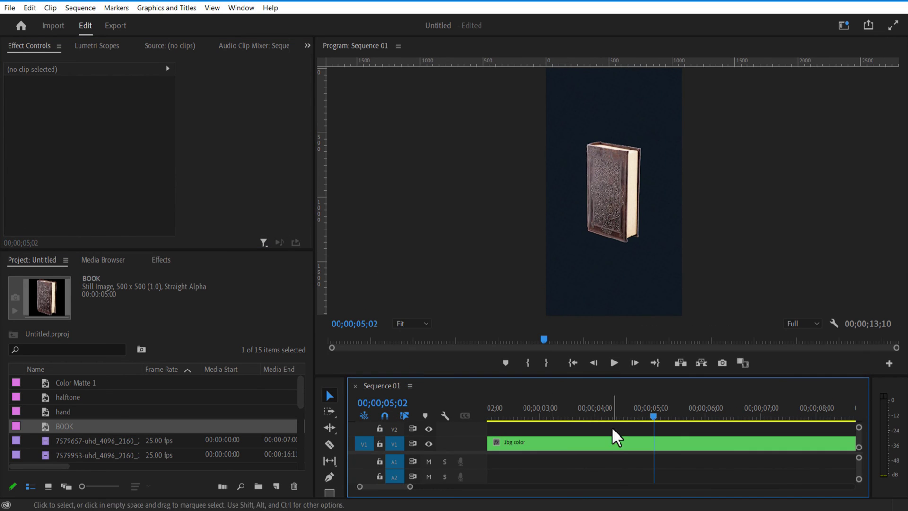
Trace the book's outer edge as a closed shape with the Pen tool, starting at 00;00;05;02
left_click(411, 323)
left_click(415, 370)
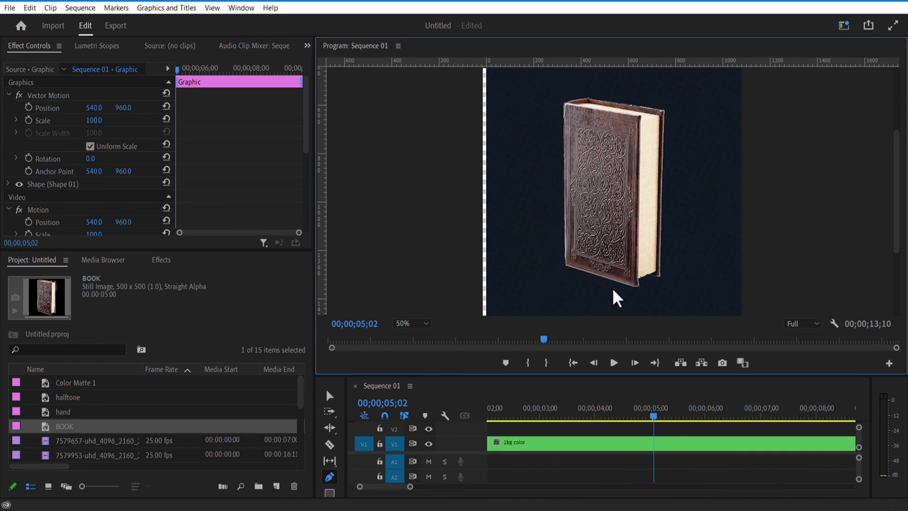
left_click(566, 266)
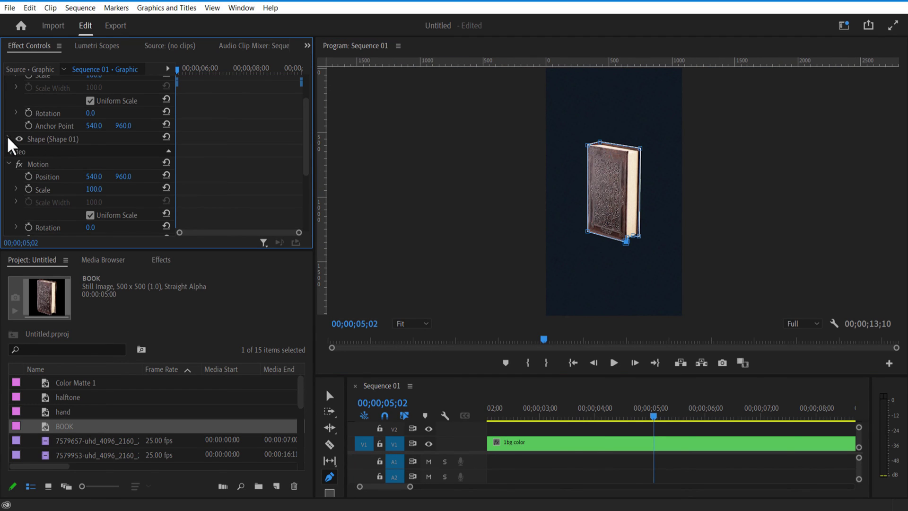
Set the book outline's stroke colour to yellow-green CAF510
left_click(8, 139)
scroll(101, 209, "down", 1)
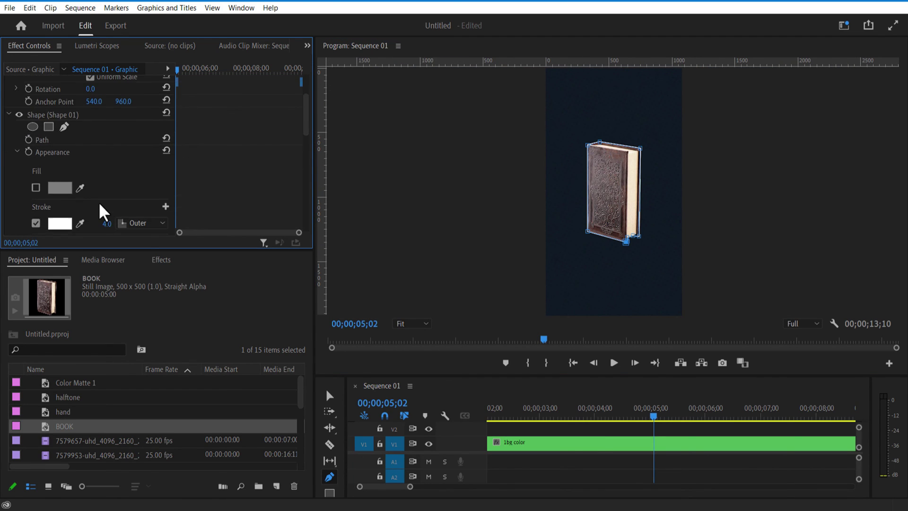
left_click(60, 223)
left_click(482, 214)
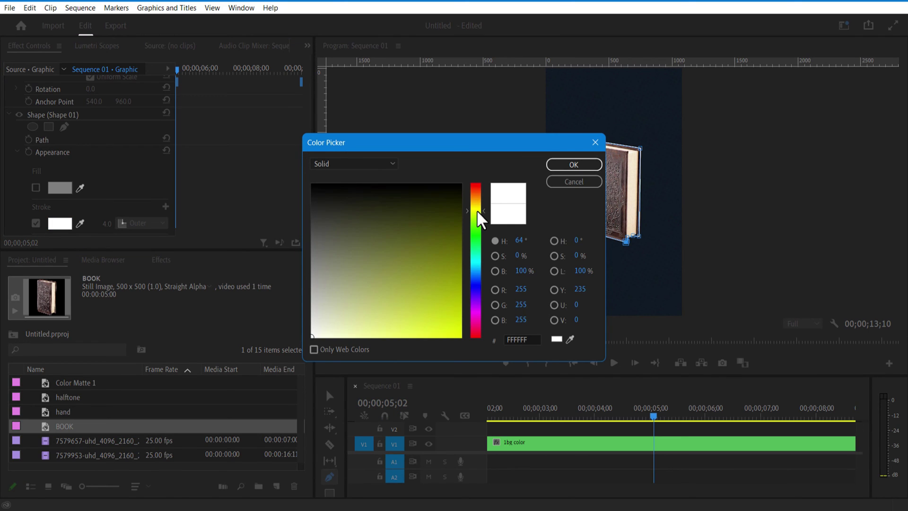
left_click(451, 331)
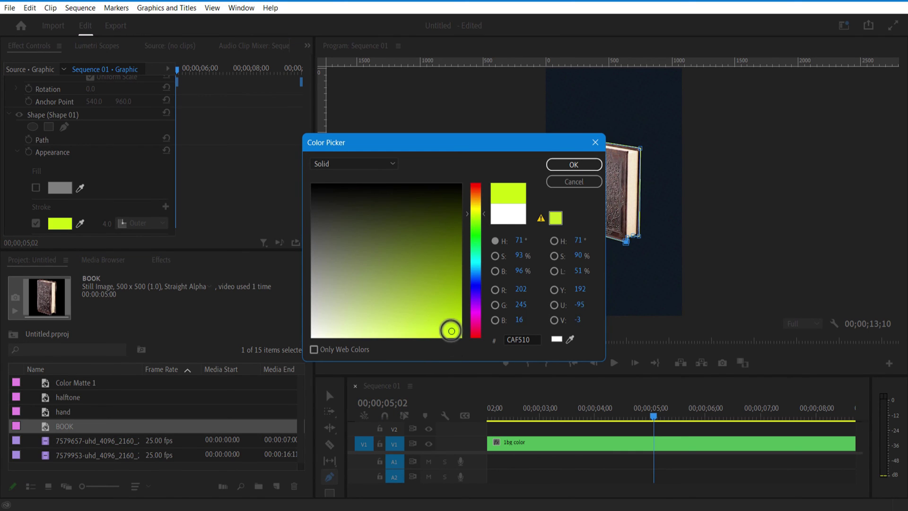
left_click(565, 165)
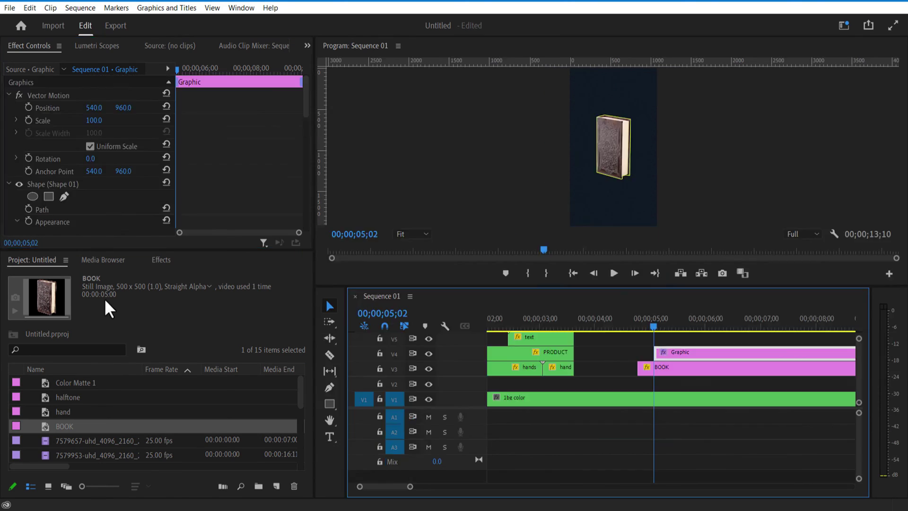
Find the glow effects and apply VR Glow to the book outline graphic on V4
left_click(154, 263)
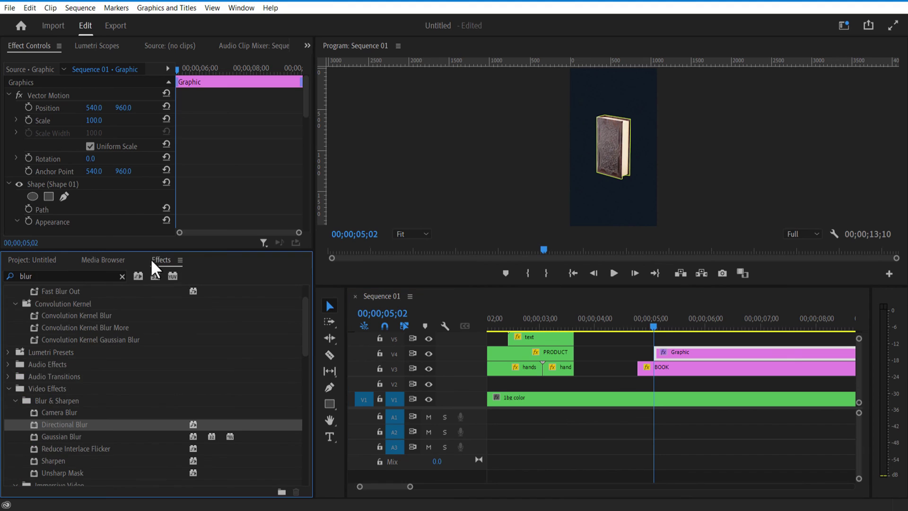
left_click(72, 275)
type("GLOW")
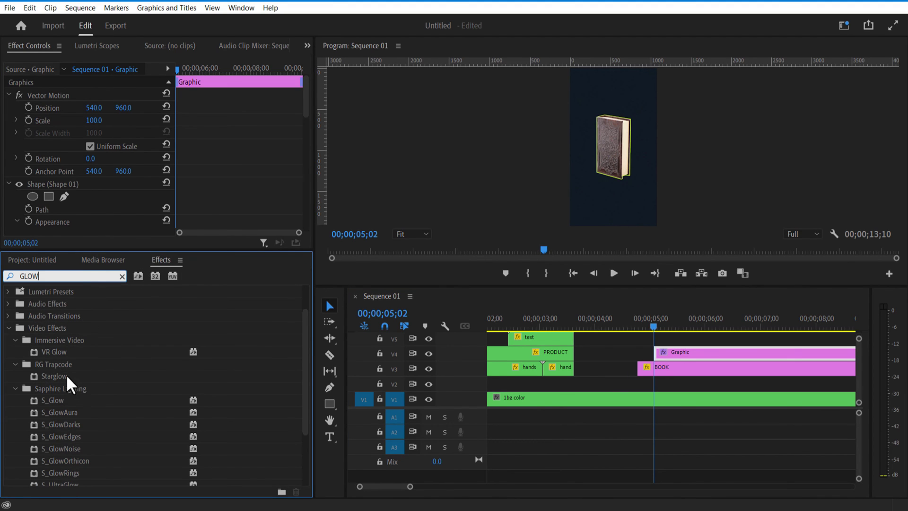
left_click(69, 358)
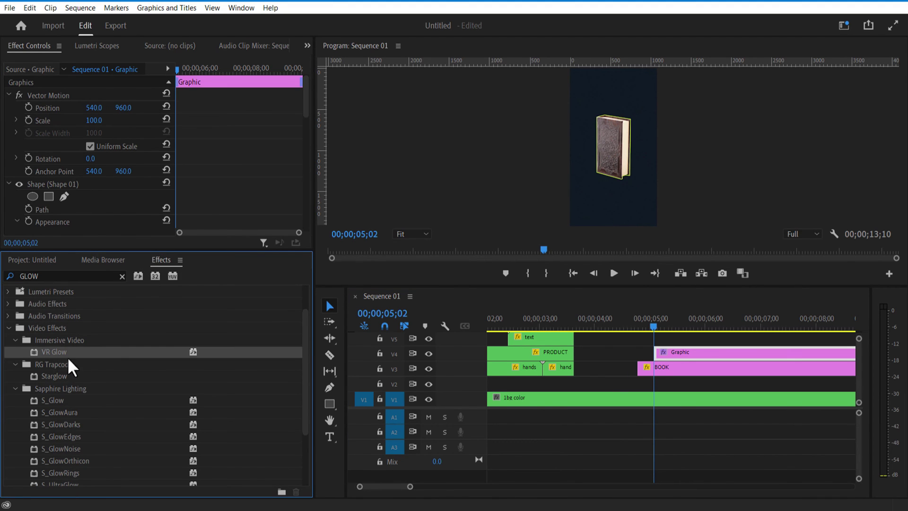
left_click_drag(471, 353, 667, 354)
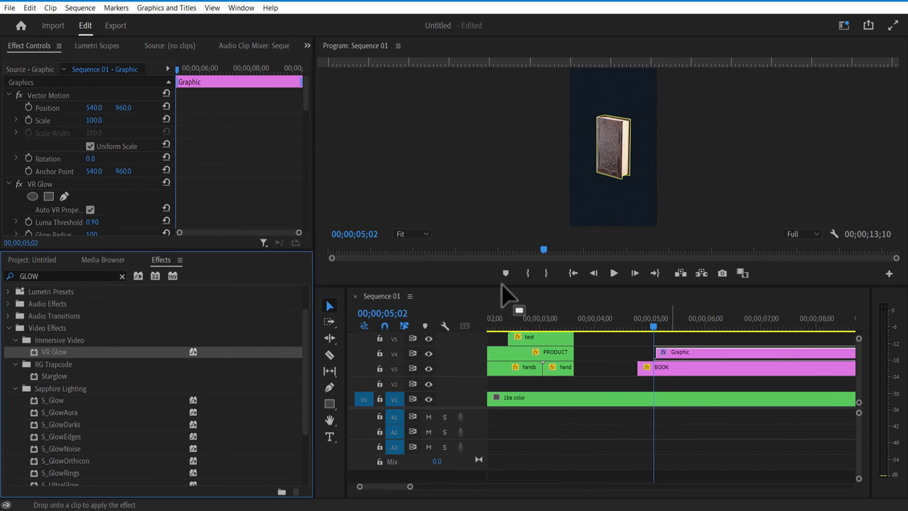
Set the VR Glow tint to yellow-green, with Glow Brightness and Glow Saturation at 10
left_click_drag(303, 110, 303, 124)
left_click(93, 207)
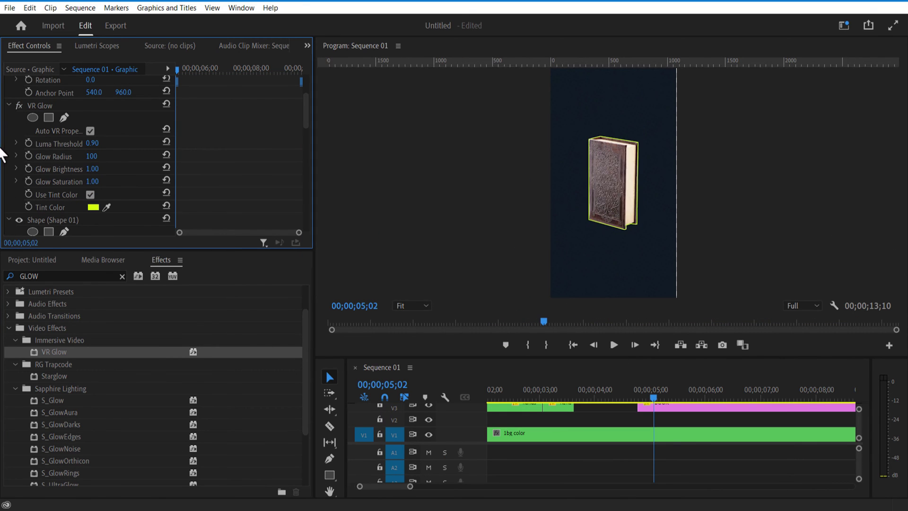
left_click(93, 169)
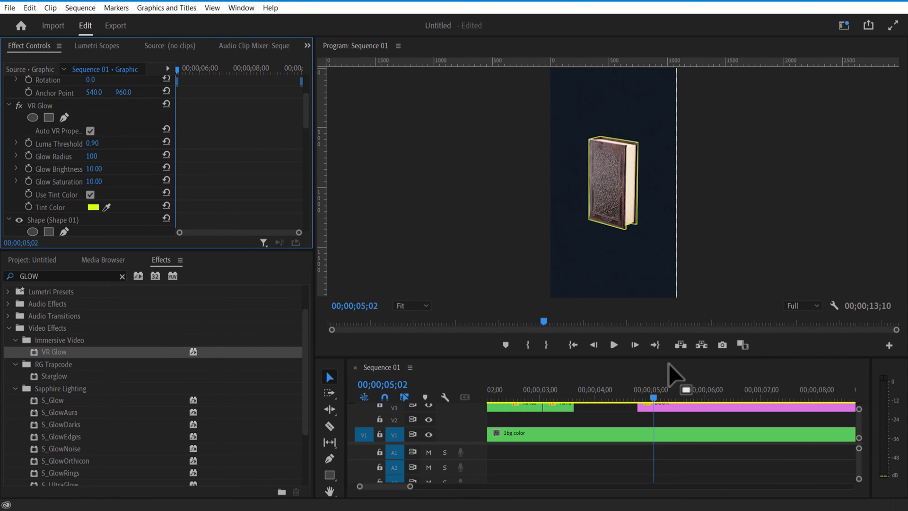
Collapse the graphic's properties and reorder them so VR Glow sits below the book outline shape
left_click(49, 105)
left_click(9, 105)
left_click(9, 119)
left_click(51, 155)
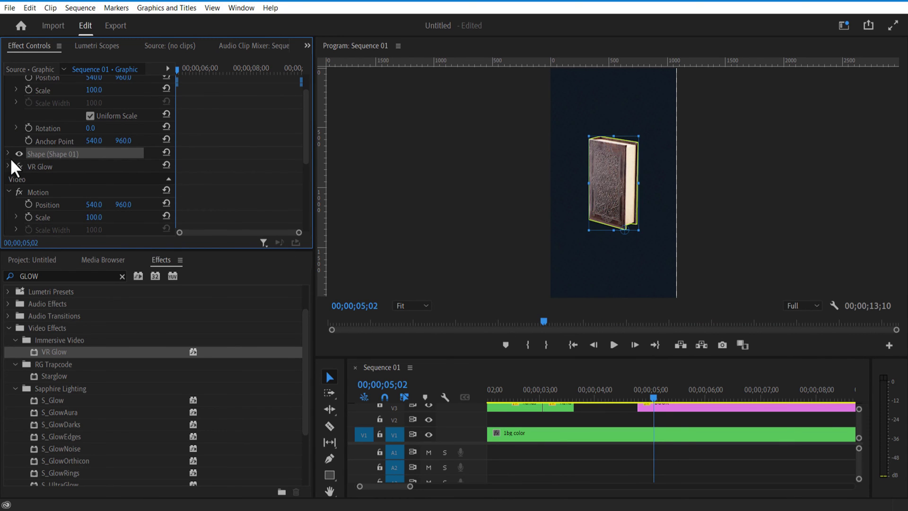
Add a four-point polygon mask to the outline shape, place it above the book and keyframe its Mask Path at 00;00;05;02
left_click(8, 154)
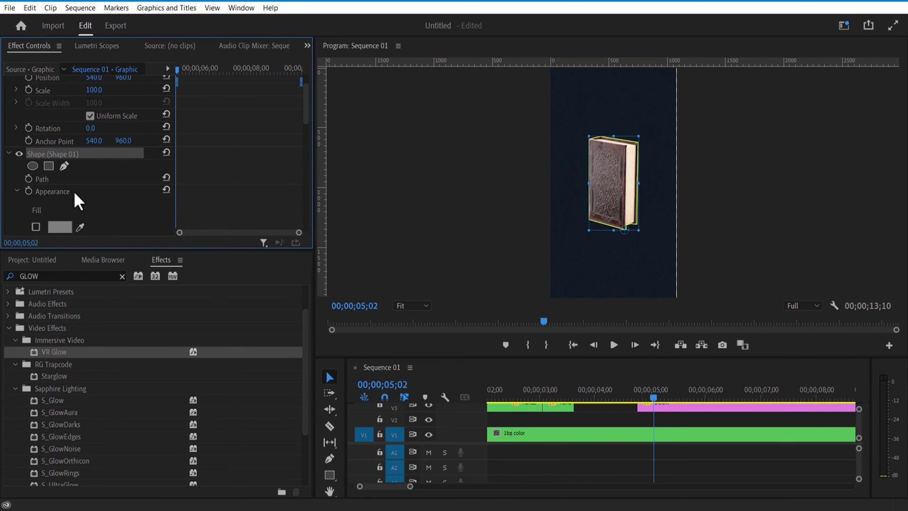
left_click(49, 166)
left_click_drag(617, 185, 600, 101)
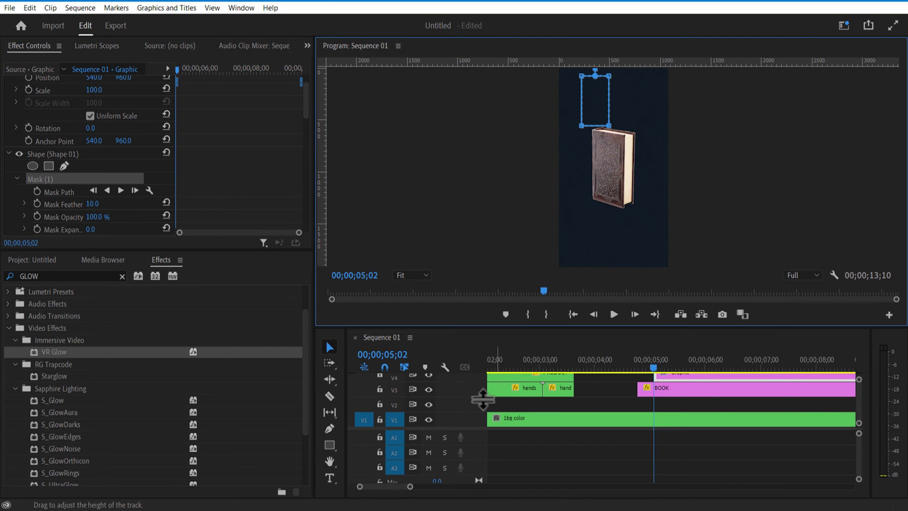
left_click(38, 191)
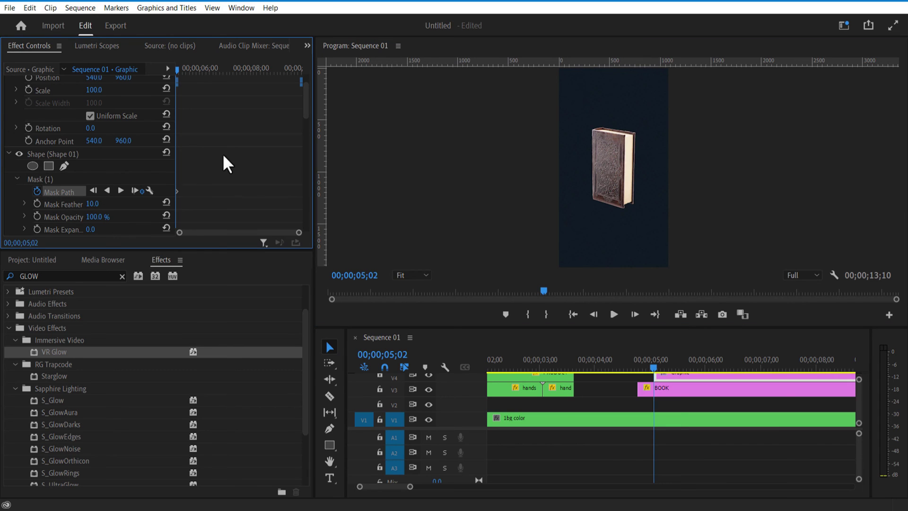
Move the mask's corners outward around the book at successive times to keyframe the outline's gradual reveal, and review it
left_click_drag(652, 371, 668, 370)
left_click(53, 179)
left_click_drag(608, 126, 667, 189)
left_click(190, 69)
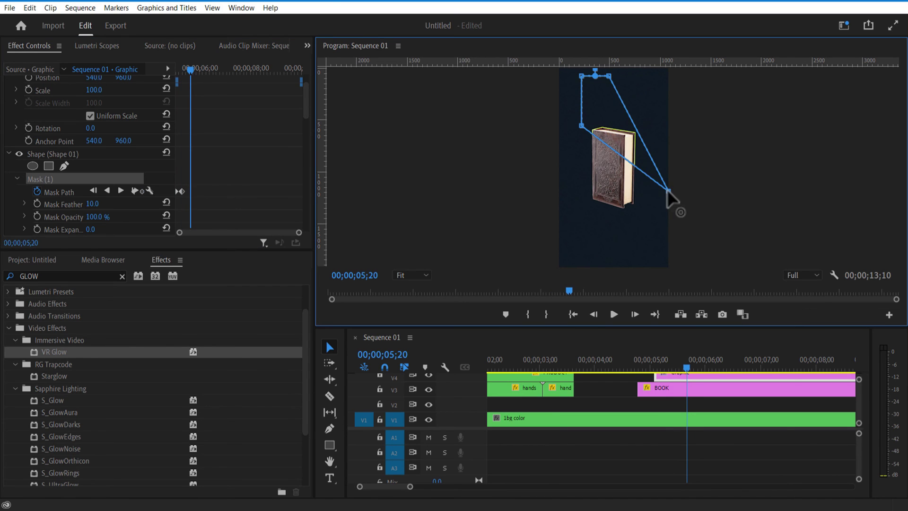
left_click(198, 69)
mouse_move(623, 213)
left_mouse_down()
mouse_move(588, 212)
mouse_move(630, 211)
left_mouse_up()
mouse_move(581, 125)
left_mouse_down()
mouse_move(603, 134)
mouse_move(584, 128)
left_mouse_up()
left_click(208, 69)
left_click_drag(725, 366, 666, 382)
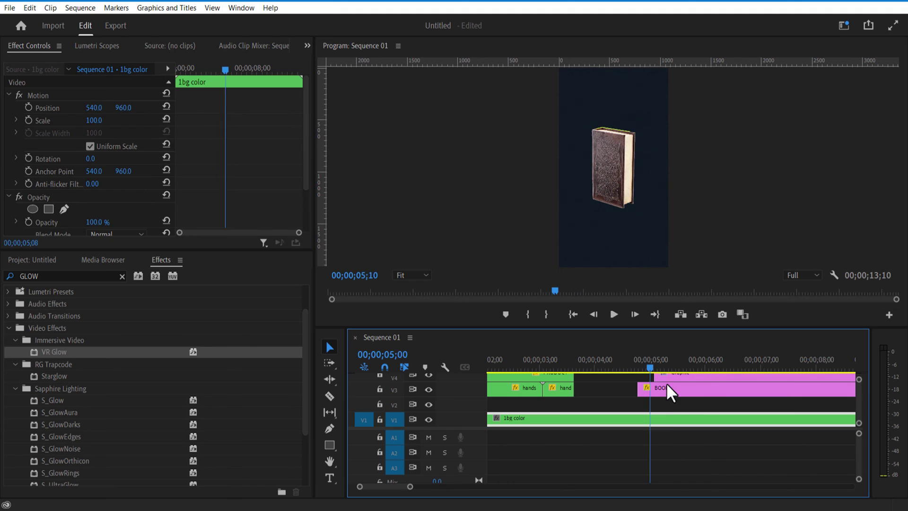
End the book outline graphic at 00;00;06;09 and place the ROSE image on V4 beneath the book from that time
left_click_drag(712, 401, 726, 404)
left_click(736, 378)
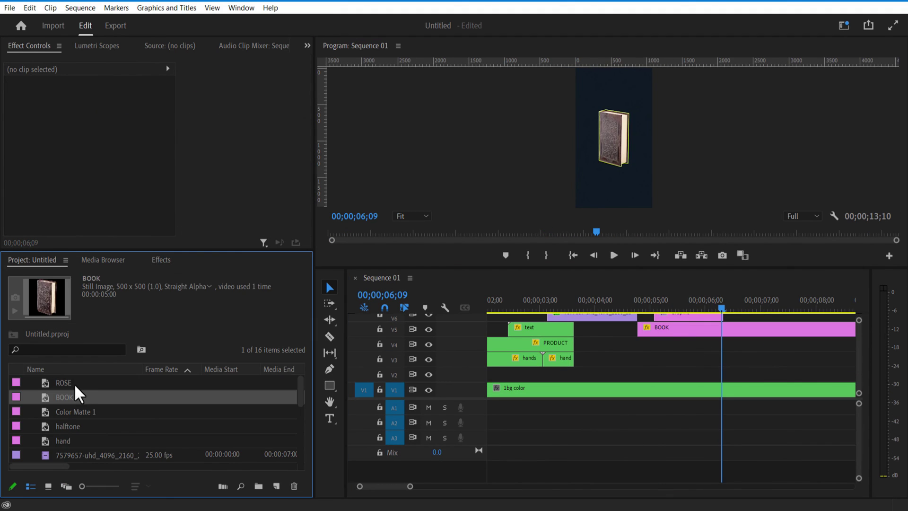
left_click_drag(71, 383, 763, 355)
left_click(760, 346)
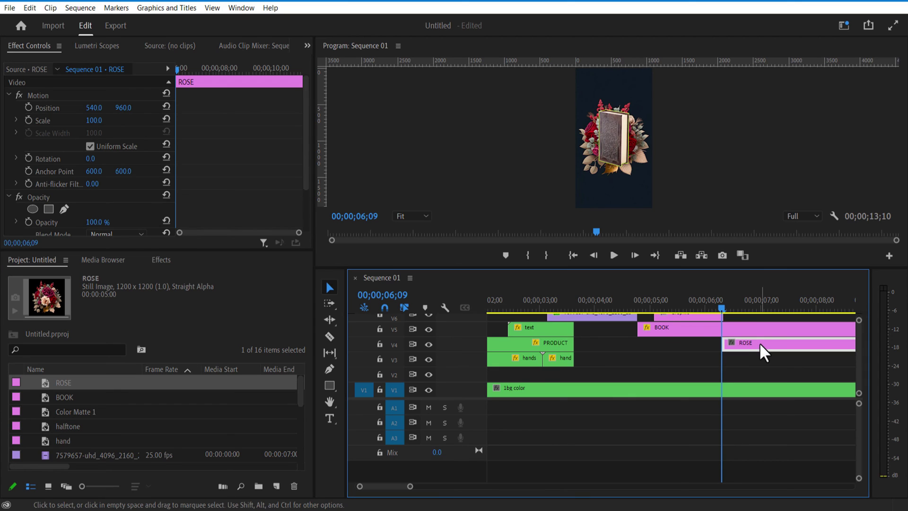
Keyframe ROSE at the book's lower-left corner, growing from Scale 0 at 00;00;06;09 to 33 and ending at Position 319, 1136
left_click_drag(93, 120, 29, 108)
left_click_drag(92, 120, 217, 107)
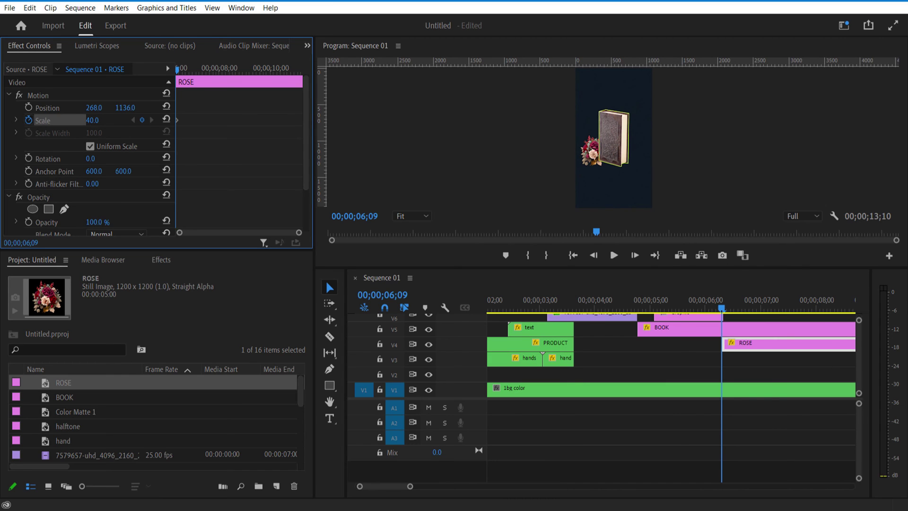
left_click_drag(177, 71, 186, 70)
left_click_drag(90, 120, 119, 120)
left_click_drag(744, 308, 746, 312)
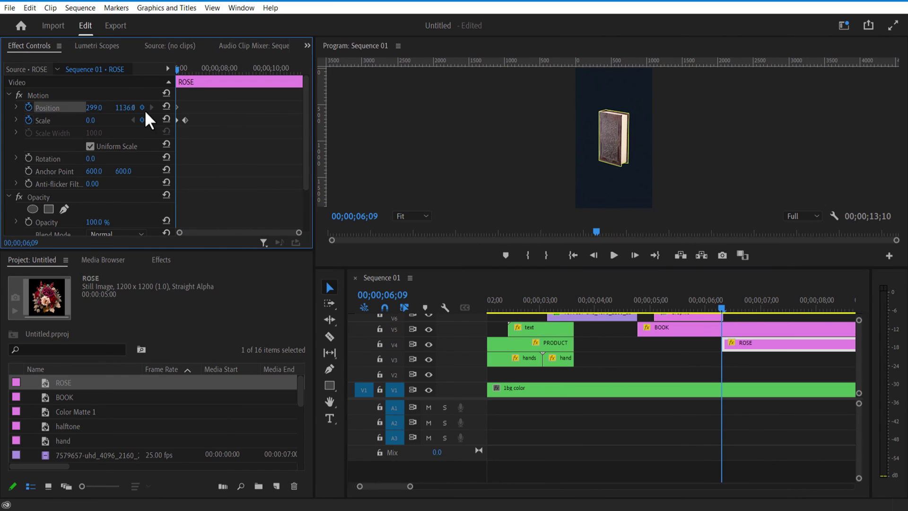
left_click_drag(177, 70, 187, 71)
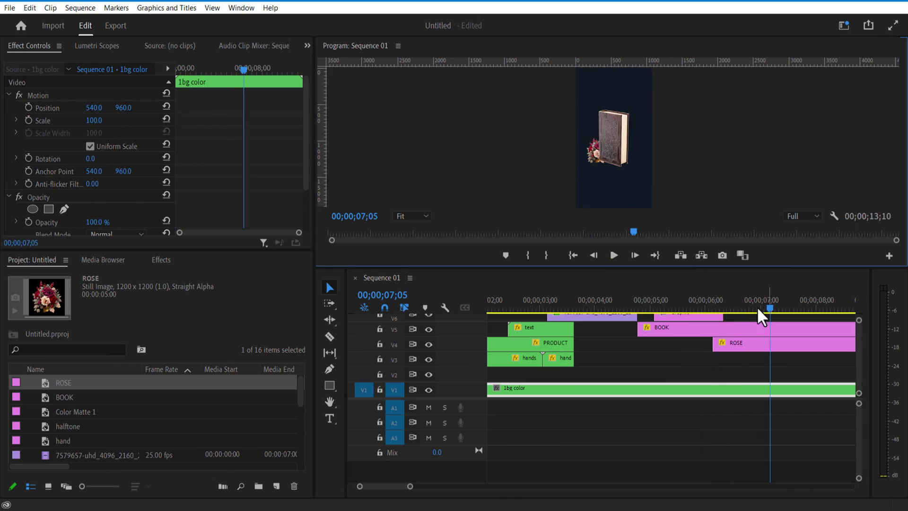
Add the BIRD image on V3 beneath ROSE at the book's upper-right corner and play back the animation
left_click(761, 367)
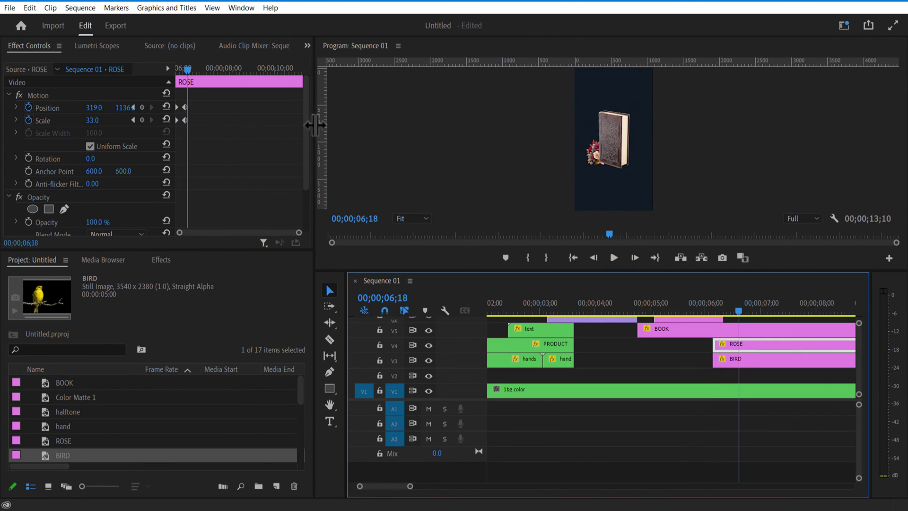
left_click_drag(717, 315, 479, 333)
left_click(614, 257)
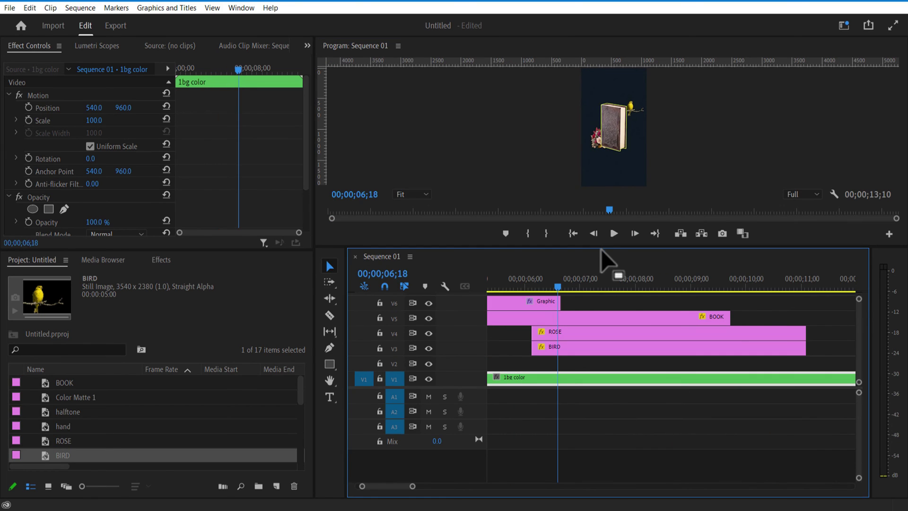
Apply the Drop Shadow effect to the book's outline graphic on V6
left_click(541, 307)
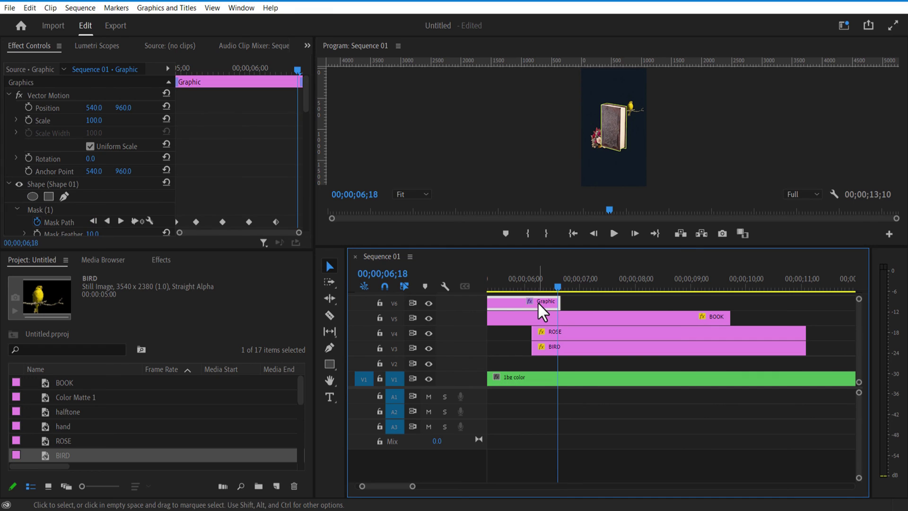
left_click(165, 260)
left_click(70, 273)
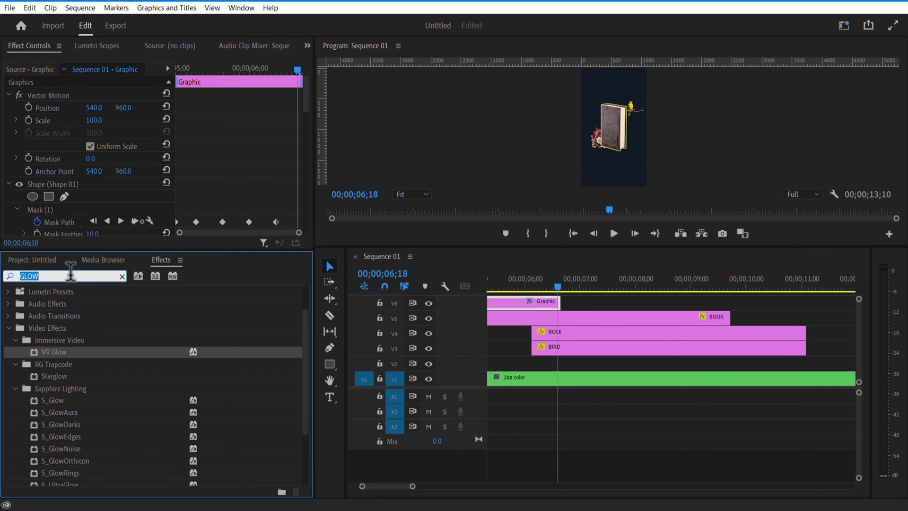
type("DROP")
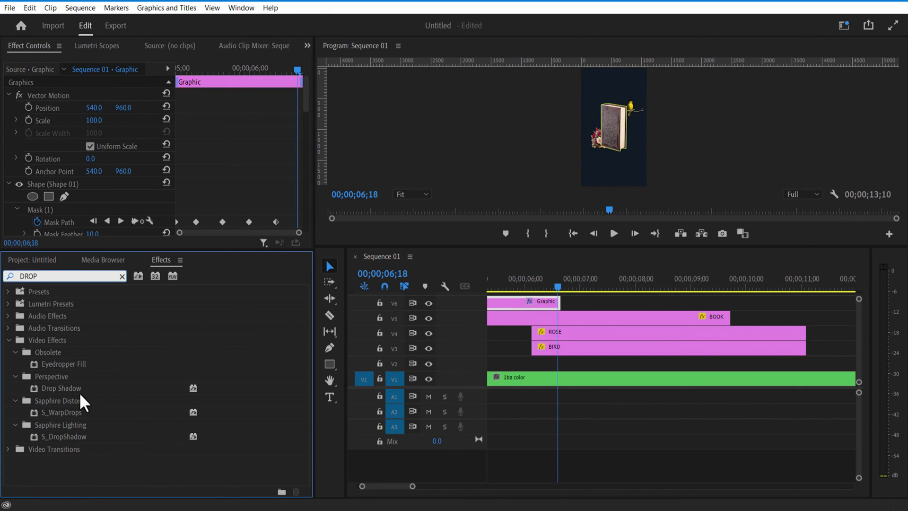
left_click(80, 392)
left_click_drag(448, 351, 524, 305)
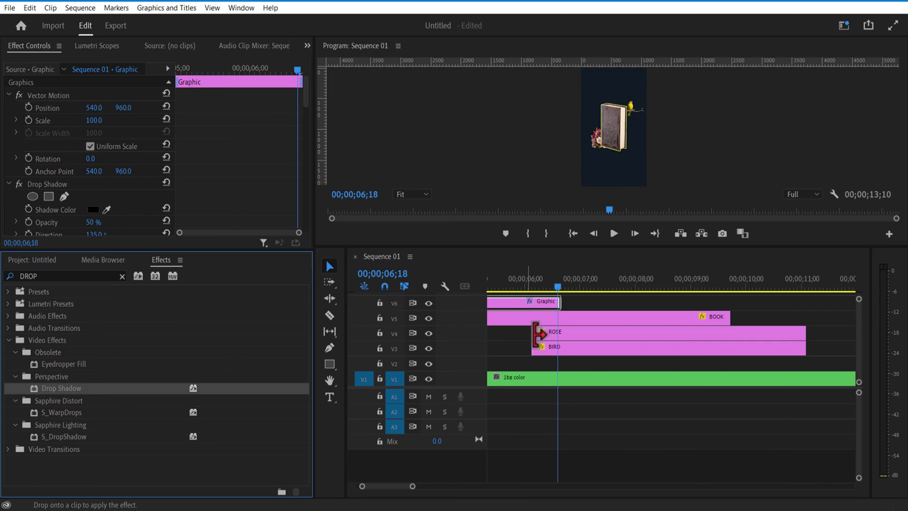
Give the outline's drop shadow the yellow-green colour DCFA0D, Opacity 70% and Softness 100
left_click_drag(308, 108, 305, 127)
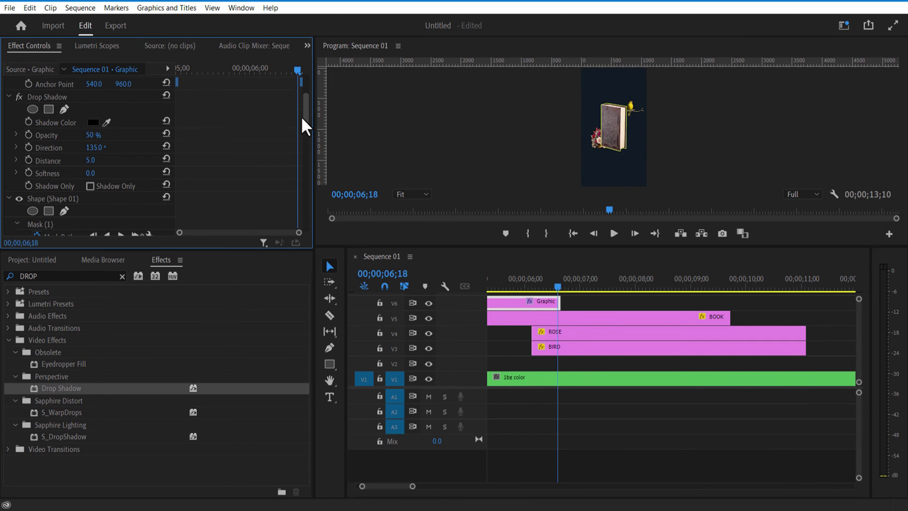
left_click(96, 122)
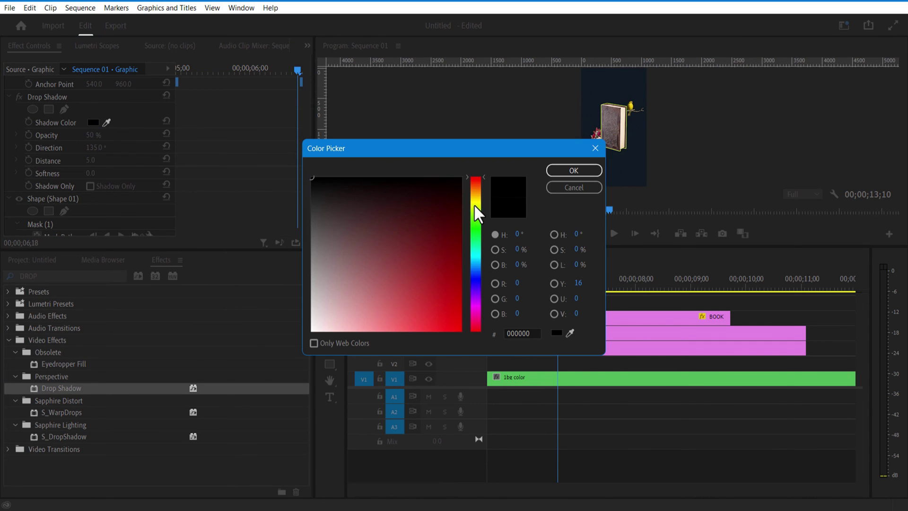
left_click(477, 207)
left_click(454, 326)
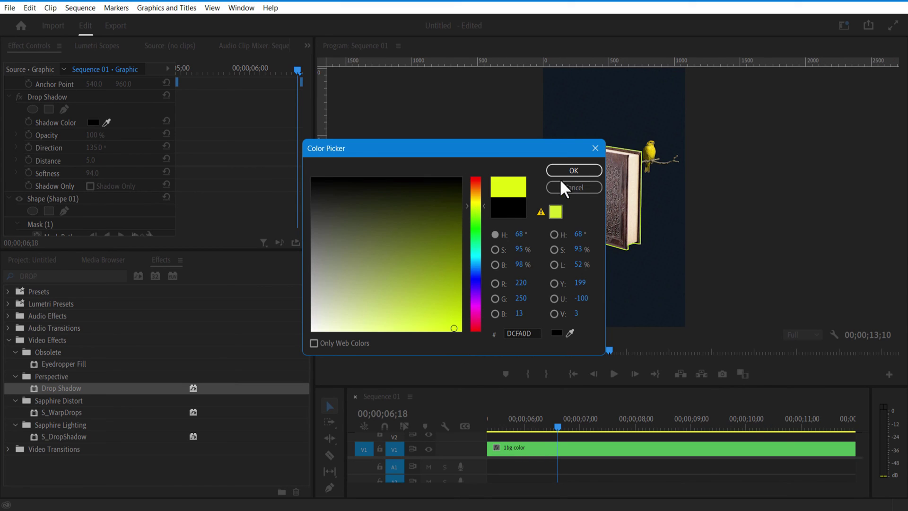
left_click(574, 171)
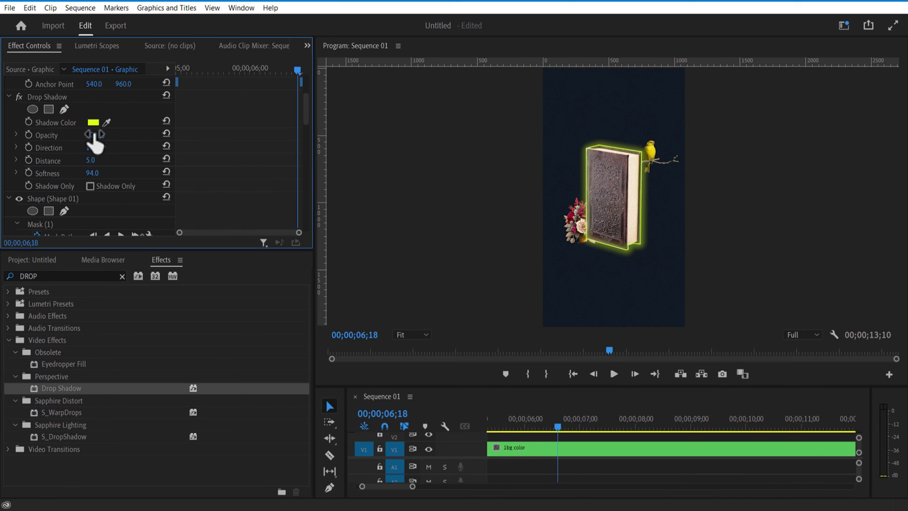
left_click_drag(93, 135, 91, 134)
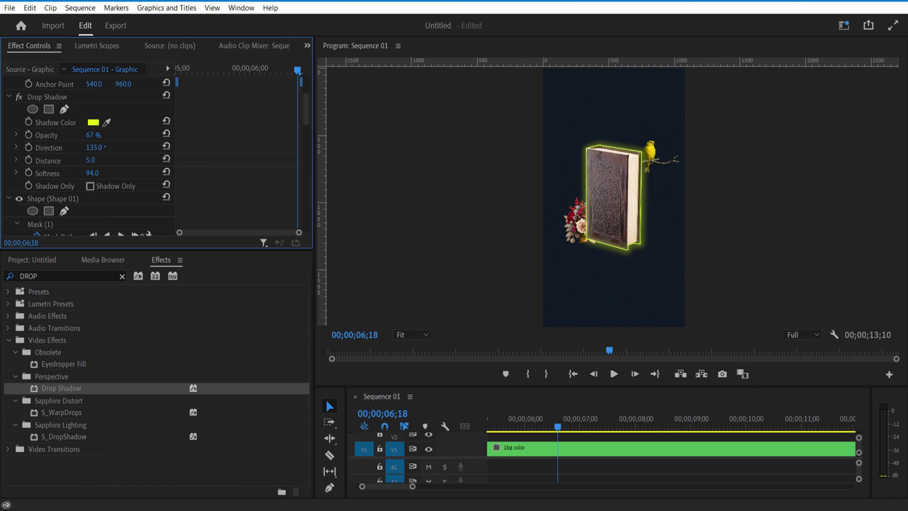
left_click_drag(94, 173, 88, 173)
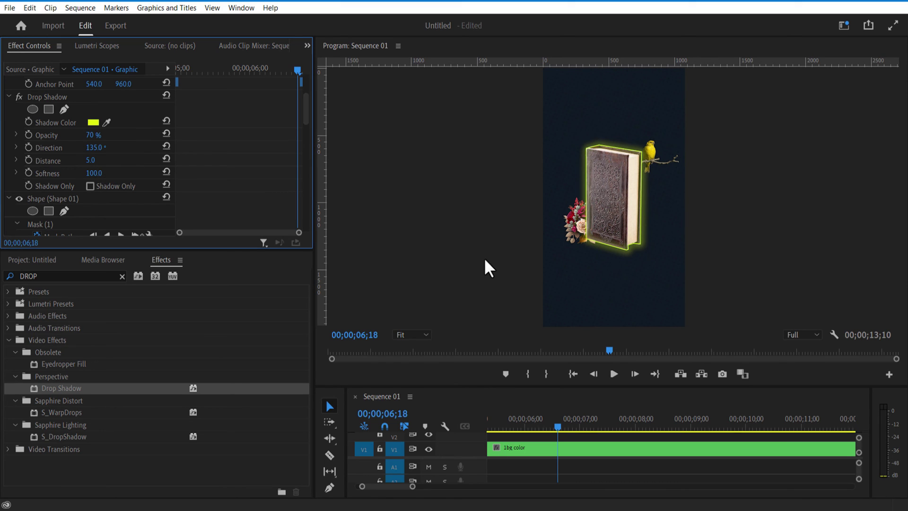
Nest the outline graphic, BOOK, ROSE and BIRD clips together as a sequence named BOOK
left_click(535, 431)
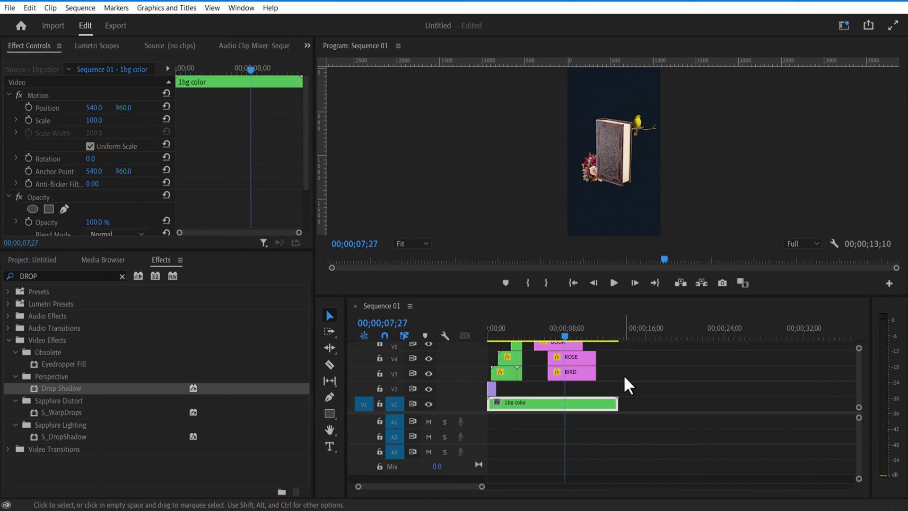
left_click_drag(624, 381, 565, 339)
left_click_drag(581, 297, 585, 243)
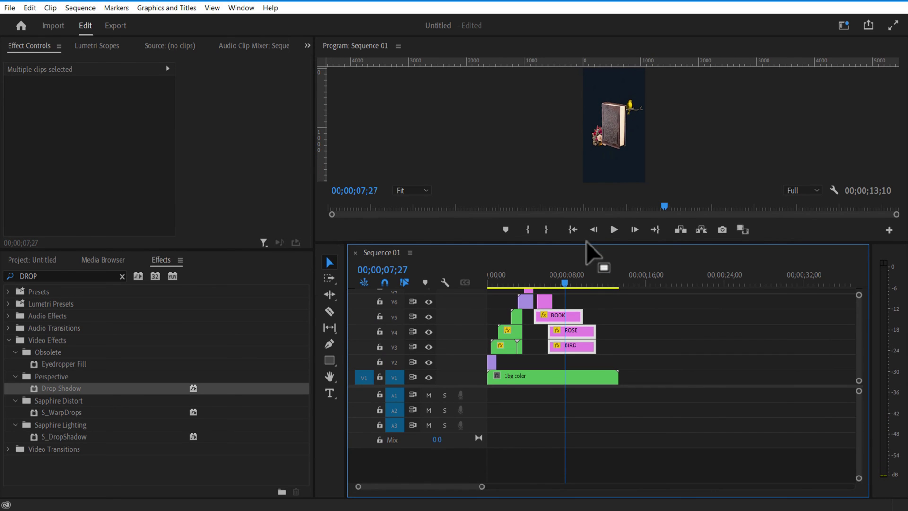
left_click(538, 282)
right_click(563, 321)
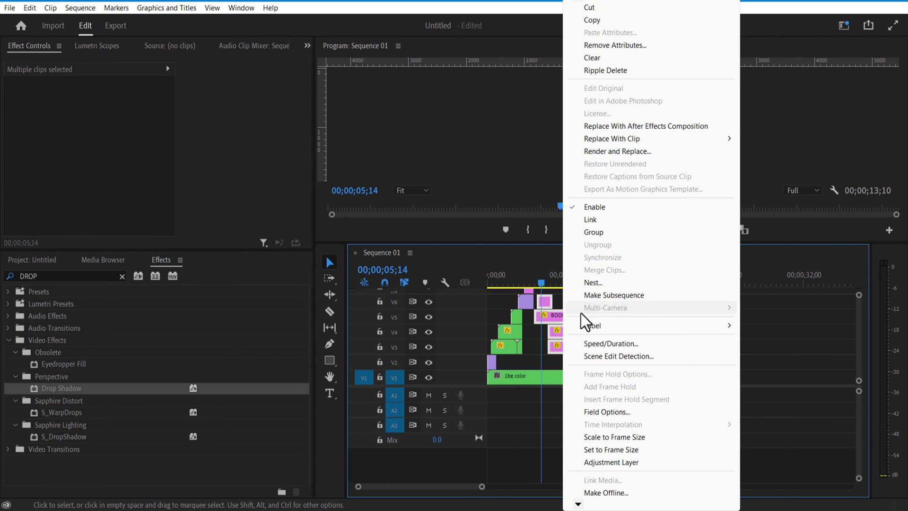
left_click(592, 282)
type("BOOK")
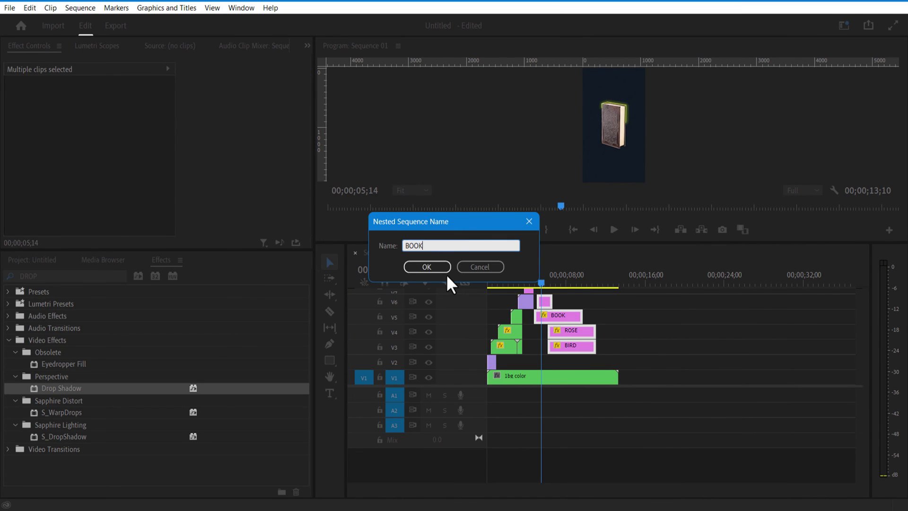
left_click(436, 262)
Keyframe the nested BOOK's Position and Rotation from 00;00;06;29, ending at Position 272, 960 and Rotation 11°, and play back the move
left_click(537, 285)
left_click(705, 350)
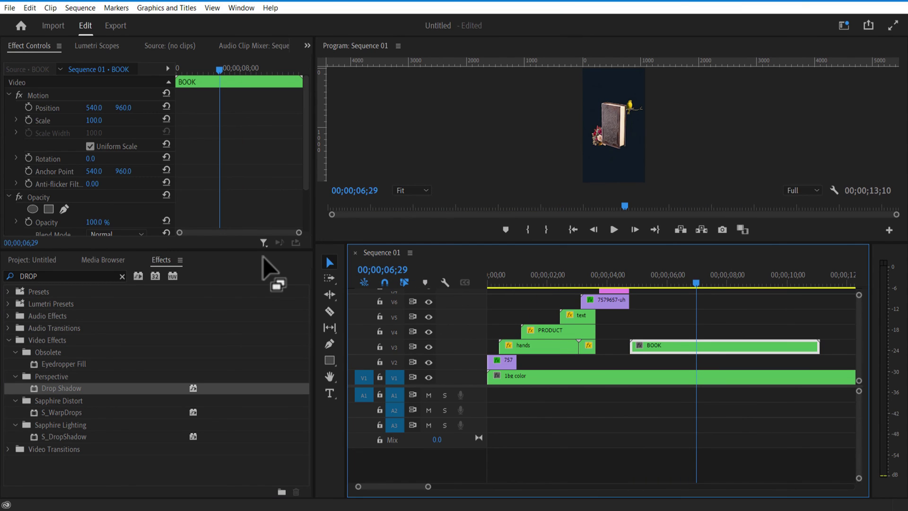
left_click(29, 107)
left_click(29, 158)
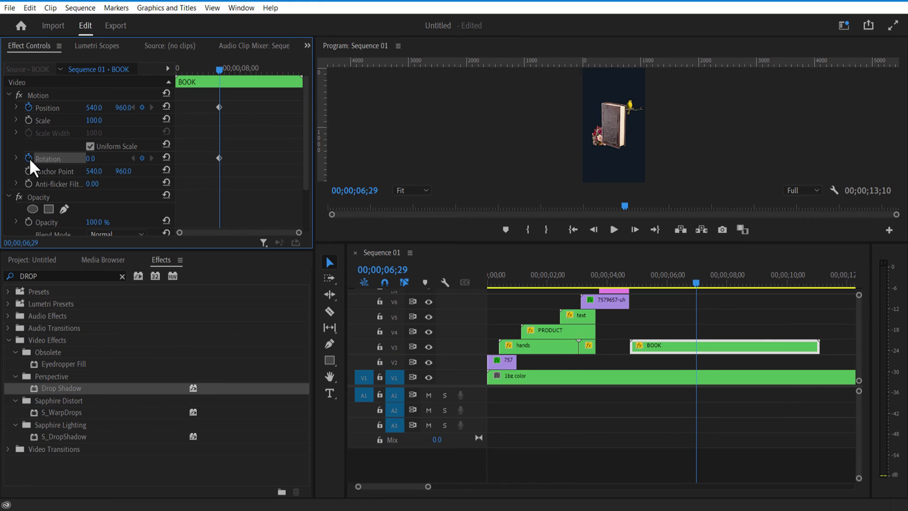
mouse_move(222, 80)
left_mouse_down()
mouse_move(236, 85)
mouse_move(229, 82)
left_mouse_up()
left_click_drag(94, 108, 81, 108)
left_click_drag(93, 159, 105, 159)
left_click_drag(96, 109, 81, 108)
left_click_drag(708, 284, 690, 287)
left_click(614, 229)
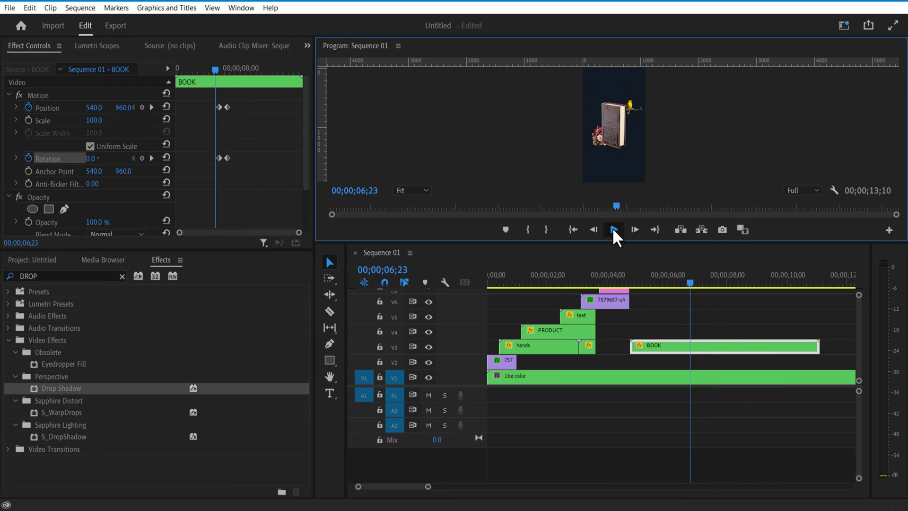
left_click(717, 352)
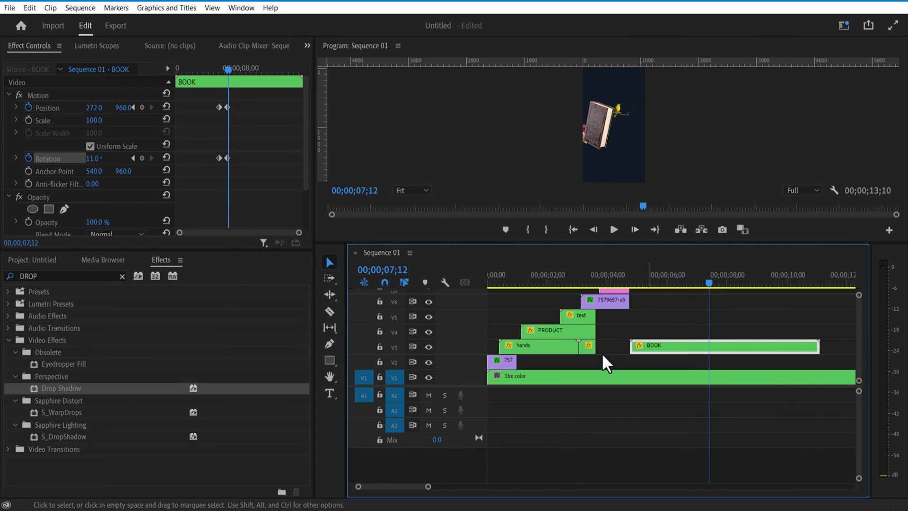
Add the text ENJOYABLE beside the tilted book from 00;00;07;12 on V4 and duplicate its clip onto V5
left_click(317, 438)
left_click(329, 393)
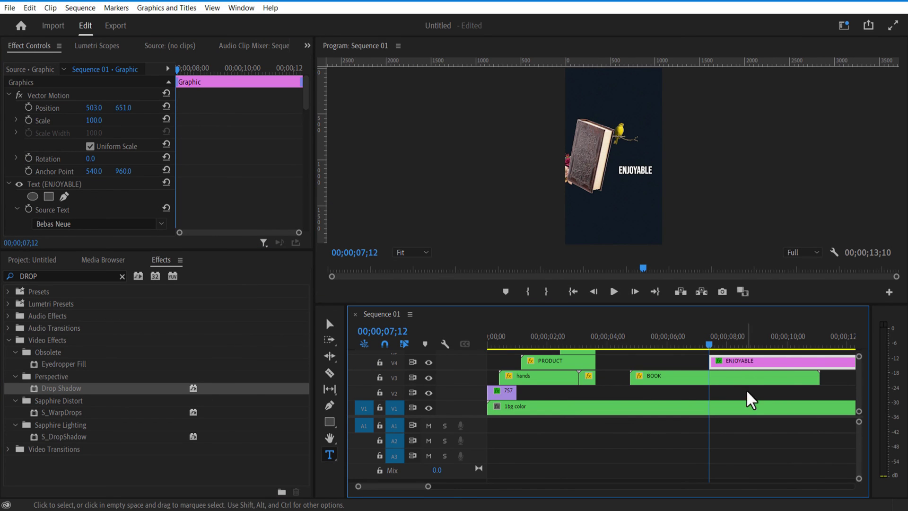
mouse_move(737, 361)
left_mouse_down()
mouse_move(733, 349)
mouse_move(738, 356)
left_mouse_up()
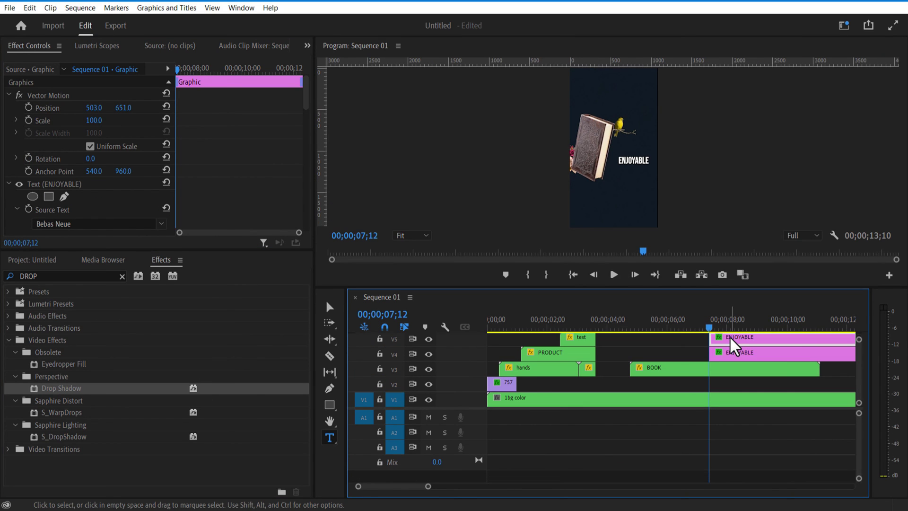
Change the fill of the ENJOYABLE text on V5 to bright yellow
scroll(308, 137, "down", 10)
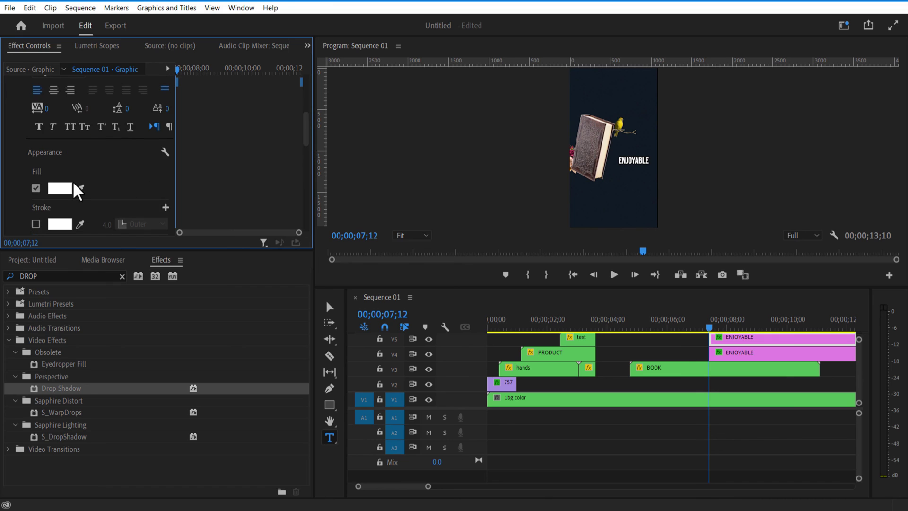
left_click(61, 189)
left_click(475, 209)
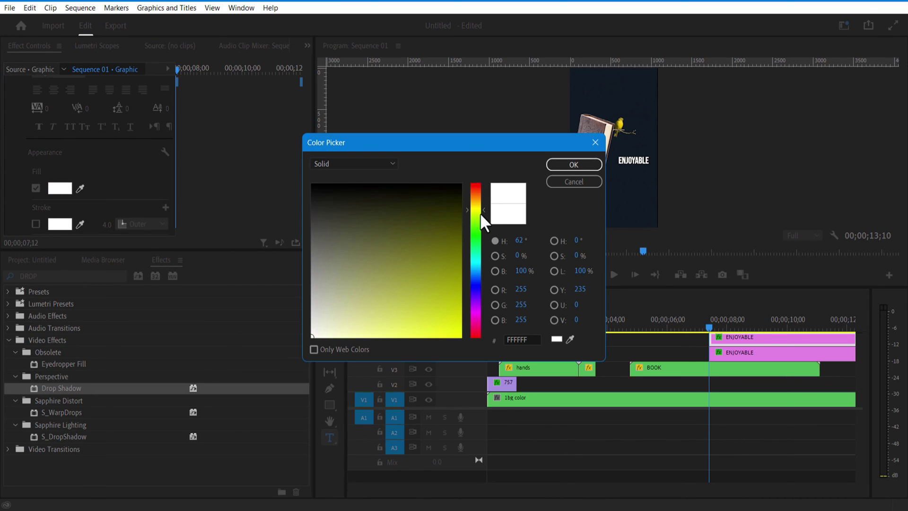
left_click(452, 330)
left_click(572, 165)
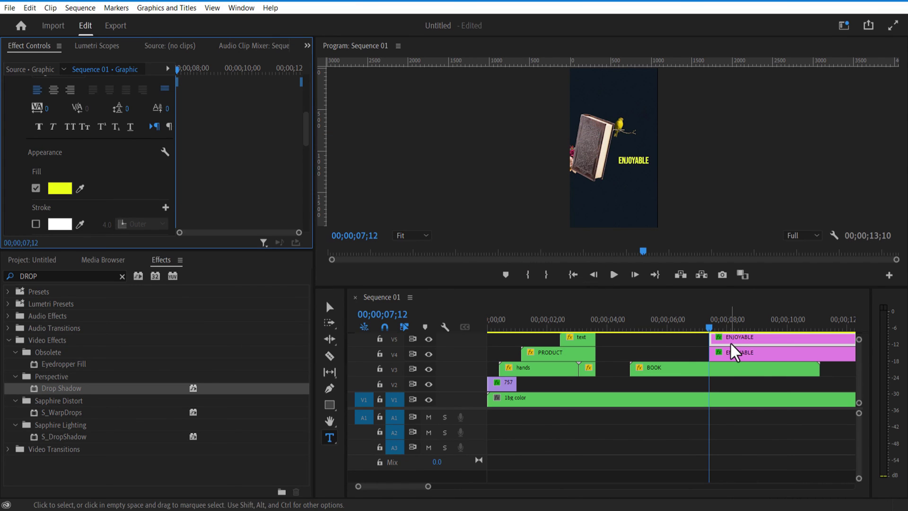
Apply Drop Shadow to the yellow ENJOYABLE clip and set its shadow colour to EBF30F
left_click_drag(70, 387, 737, 341)
scroll(95, 178, "down", 5)
left_click(93, 174)
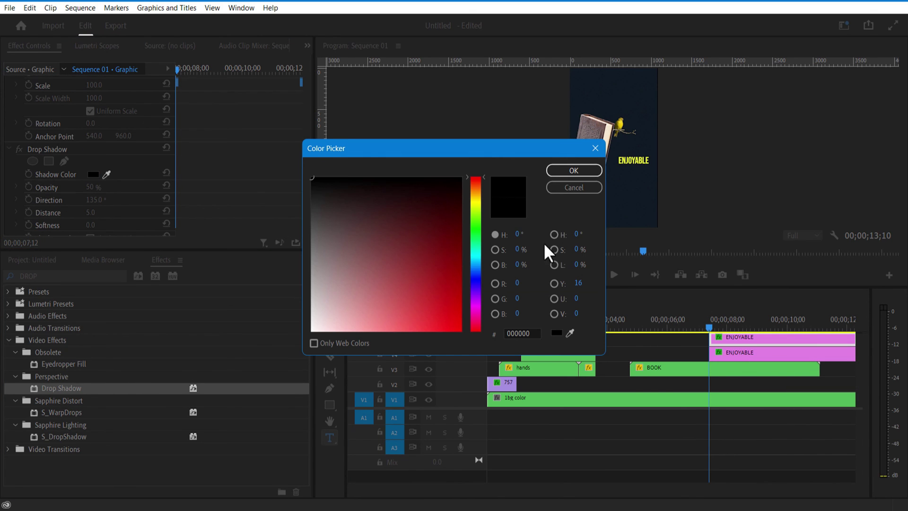
left_click(475, 204)
left_click(452, 323)
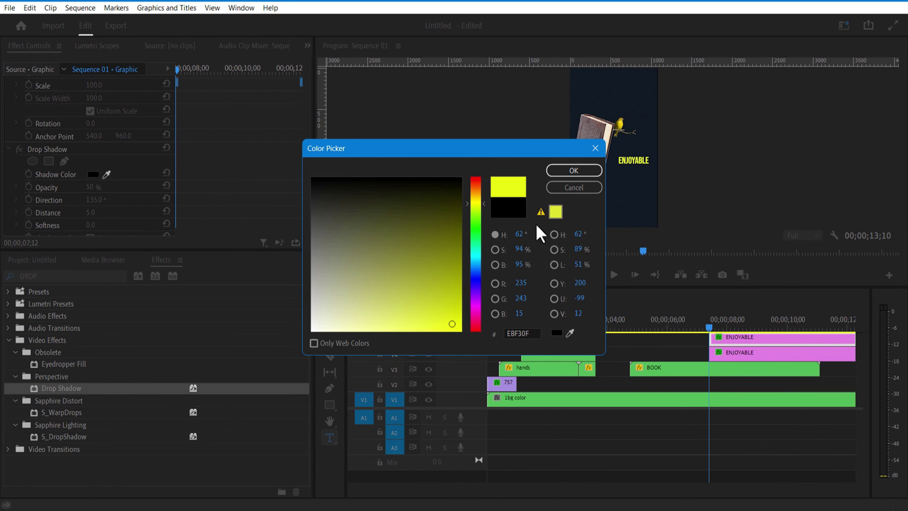
left_click(564, 171)
Set the ENJOYABLE drop shadow's Distance to 2 and Softness to 34
left_click_drag(92, 226, 105, 226)
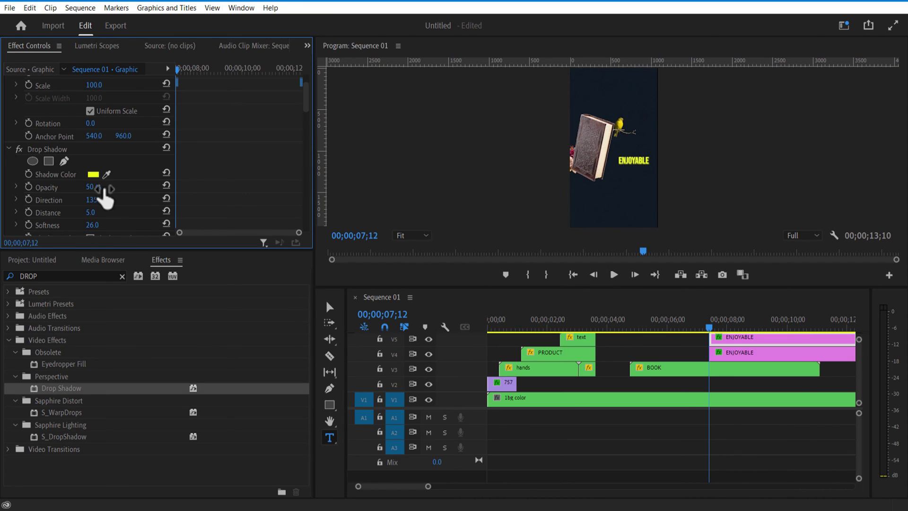
left_click_drag(623, 285, 622, 347)
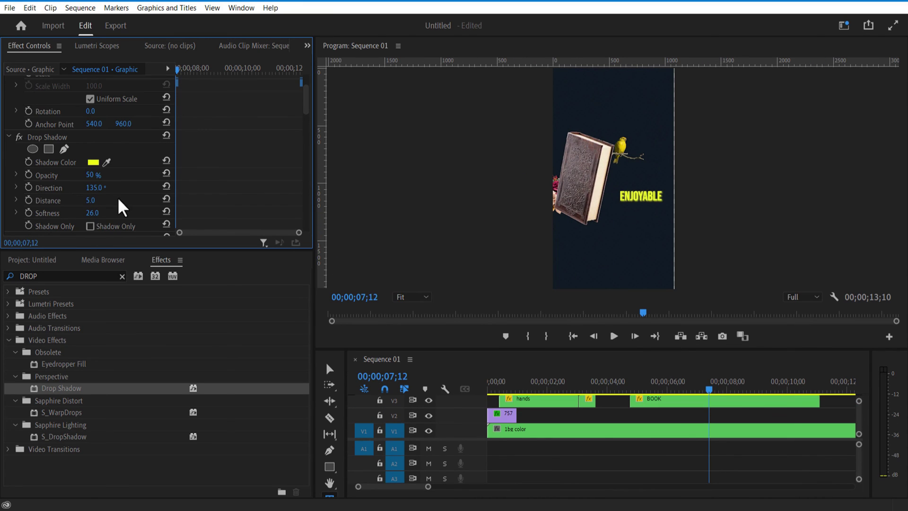
left_click_drag(93, 213, 96, 213)
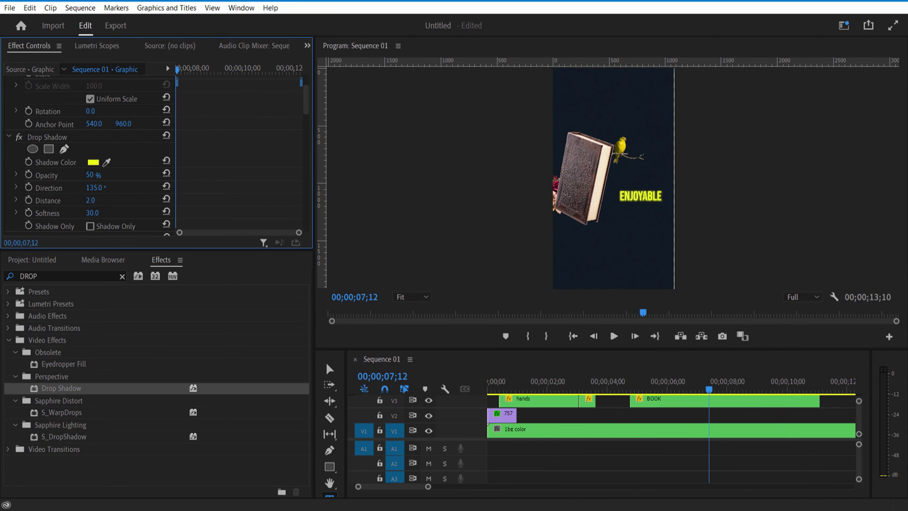
Keyframe the yellow ENJOYABLE text's Opacity from 00;00;07;27 down to 0% at about 00;00;08;04, and review the fade
left_click_drag(656, 350, 665, 270)
left_click(718, 307)
left_click_drag(719, 307, 725, 308)
scroll(84, 196, "down", 8)
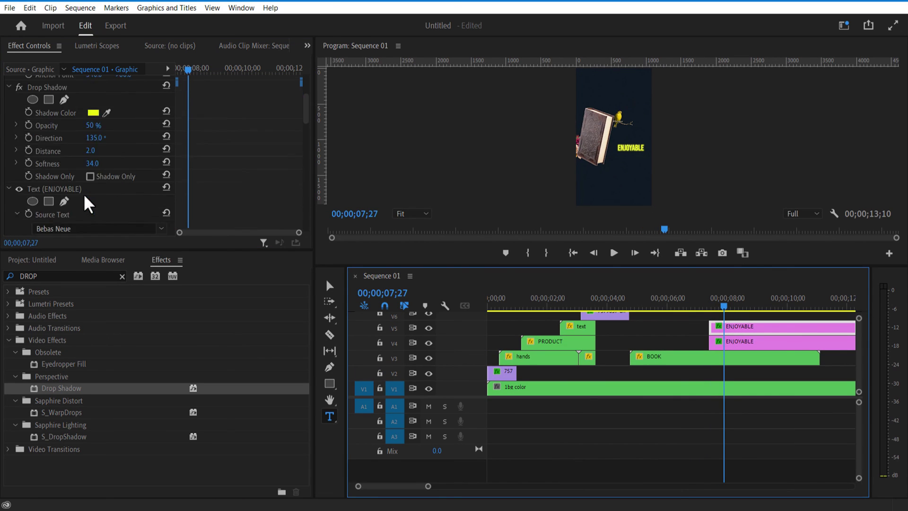
scroll(86, 202, "down", 5)
left_click_drag(188, 72, 194, 75)
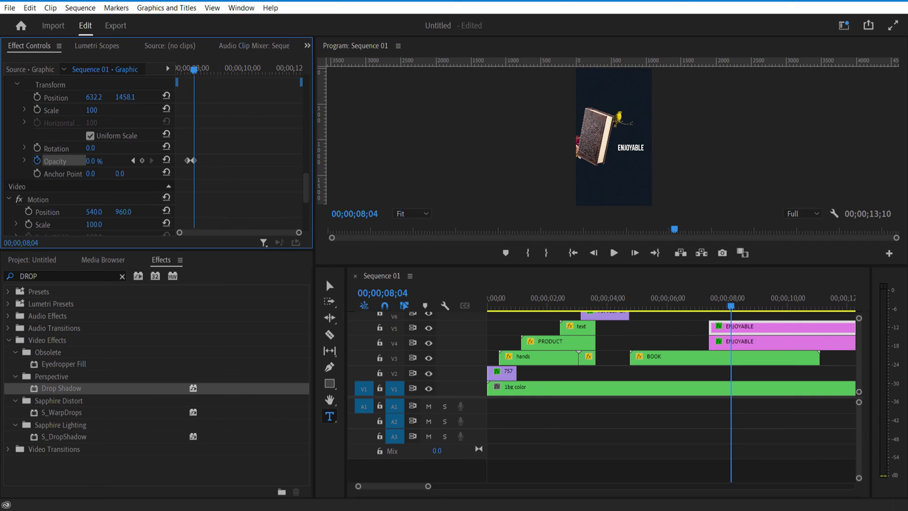
left_click(730, 307)
left_click_drag(730, 310, 749, 349)
Nest the two ENJOYABLE text clips into a sequence named ENJOYABLE
left_click(794, 344, "shift")
left_click(742, 327)
right_click(744, 346)
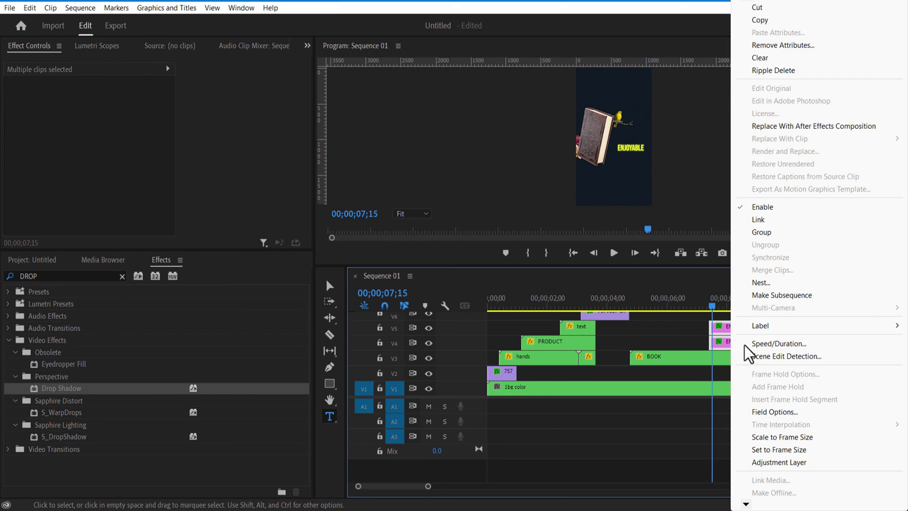
left_click(763, 283)
type("ENJOYABLE")
key("Return")
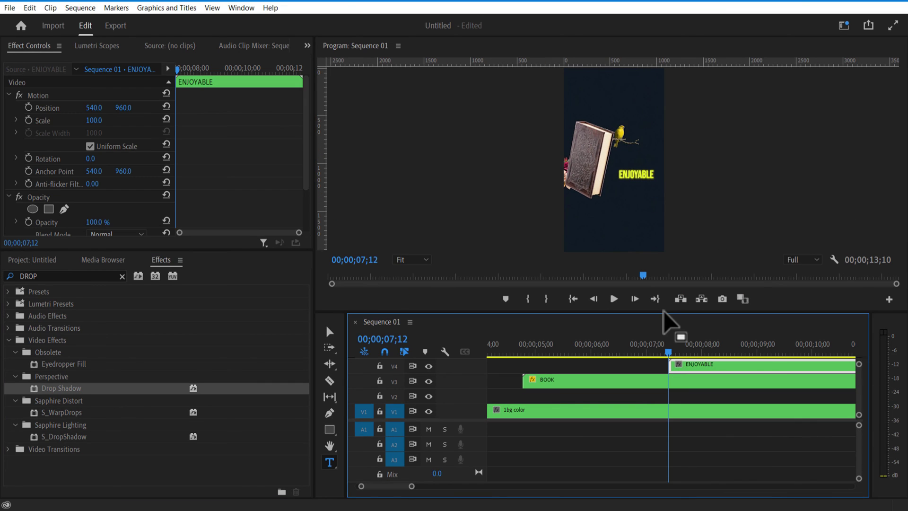
Mask the nested ENJOYABLE clip with a four-point opacity mask shifted left off the text, and start Mask Path keyframing at 00;00;07;12
left_click(49, 208)
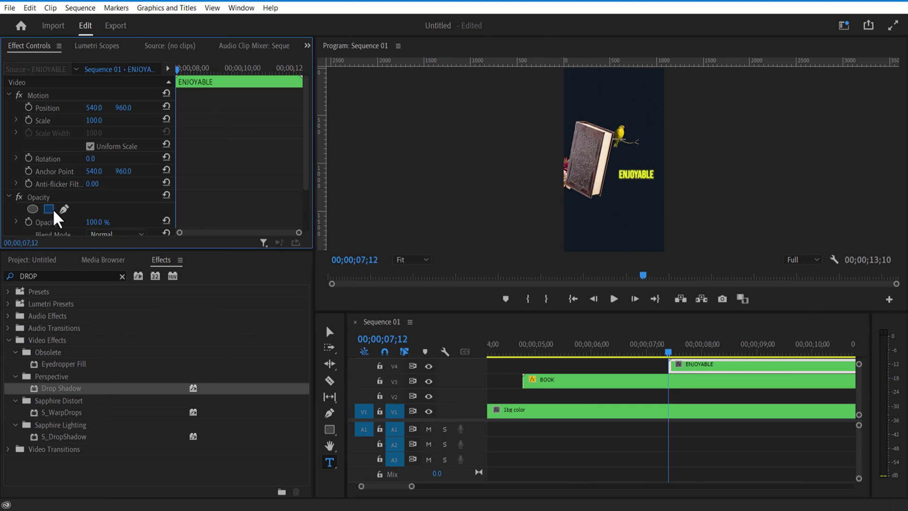
left_click_drag(611, 157, 647, 179)
scroll(192, 197, "down", 2)
left_click_drag(615, 198, 650, 208)
left_click_drag(633, 179, 597, 177)
left_click(42, 211)
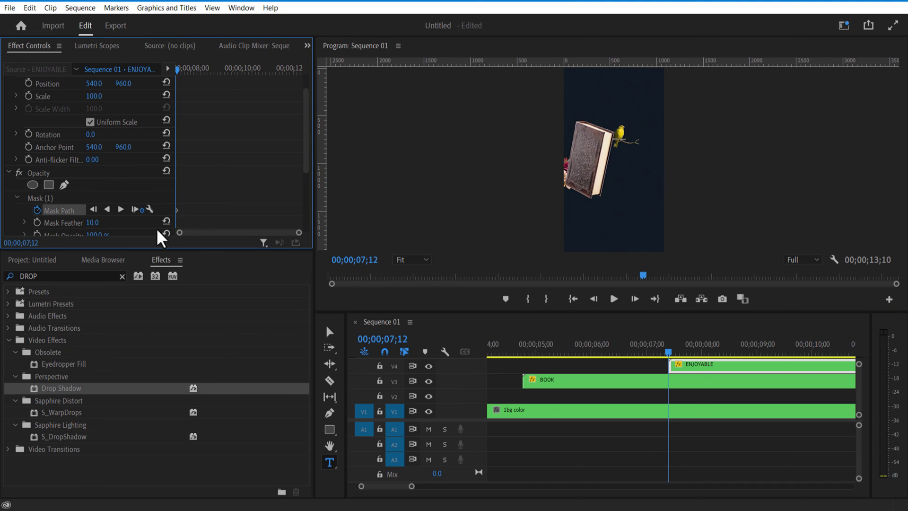
At 00;00;07;29, move the ENJOYABLE mask right so that it covers the text, revealing the word
left_click_drag(178, 75, 191, 79)
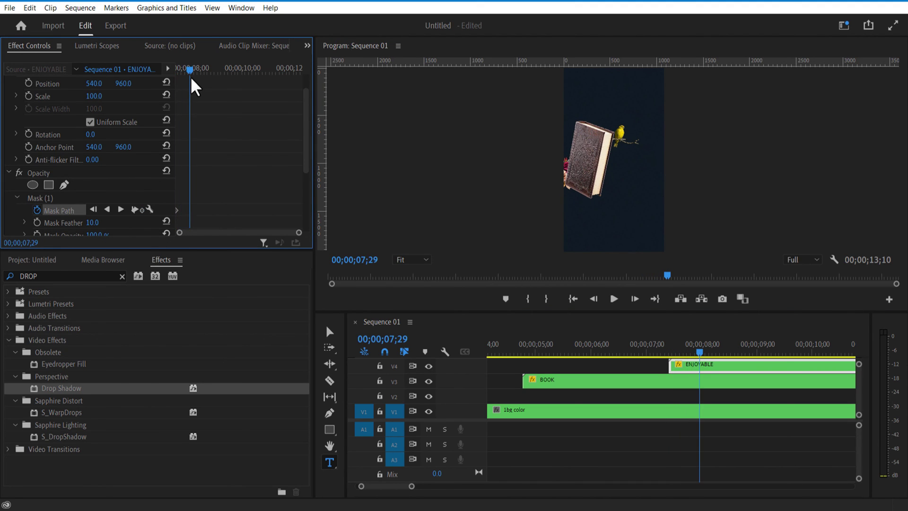
left_click(58, 199)
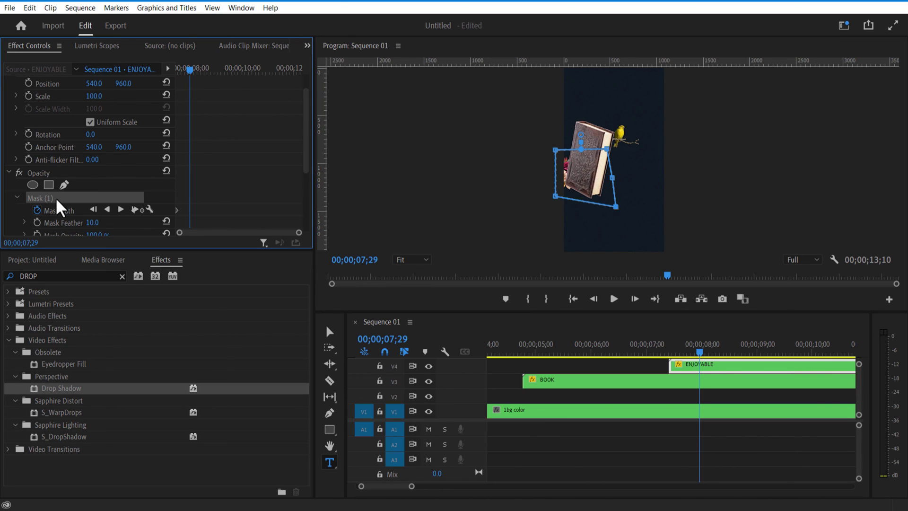
left_click_drag(588, 157, 640, 165)
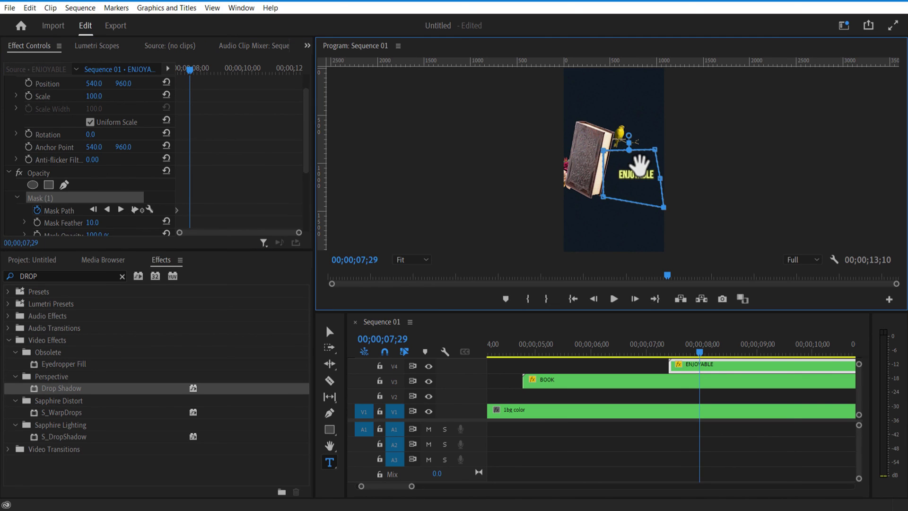
left_click(700, 363)
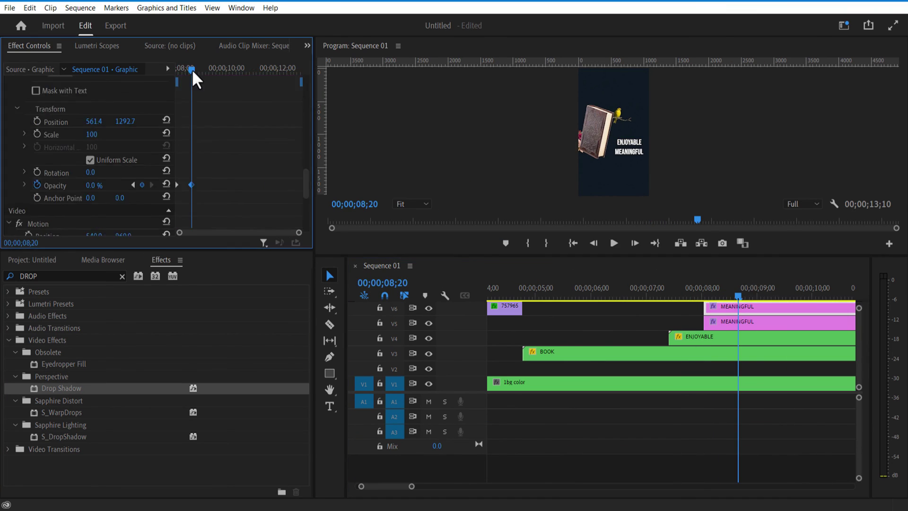
Draw a rectangle graphic at 00;00;08;07 that extends past both sides of the frame and covers it
left_click_drag(706, 297, 714, 297)
left_click(609, 410)
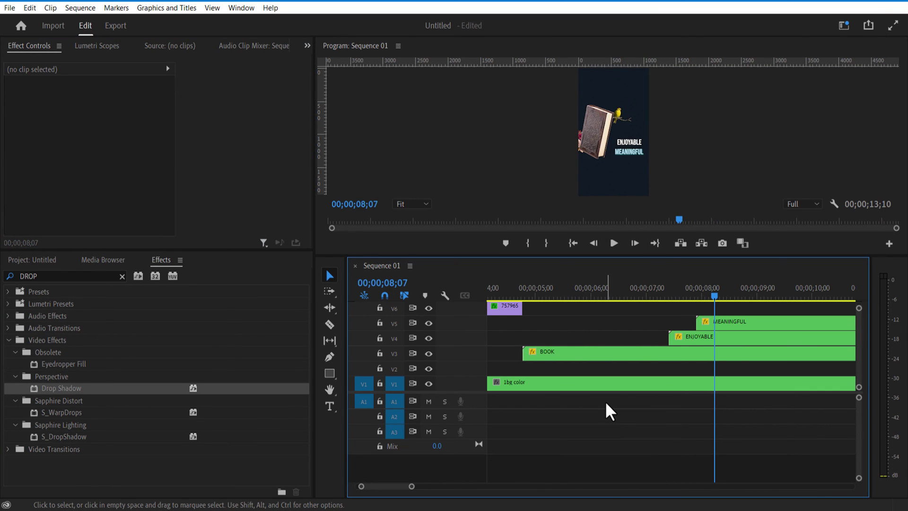
left_click(330, 373)
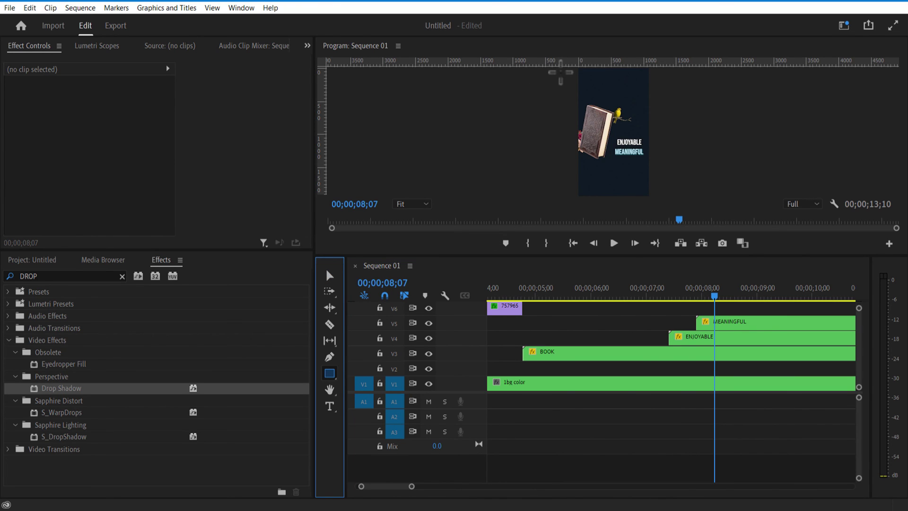
left_click_drag(560, 73, 653, 76)
left_click_drag(677, 192, 678, 199)
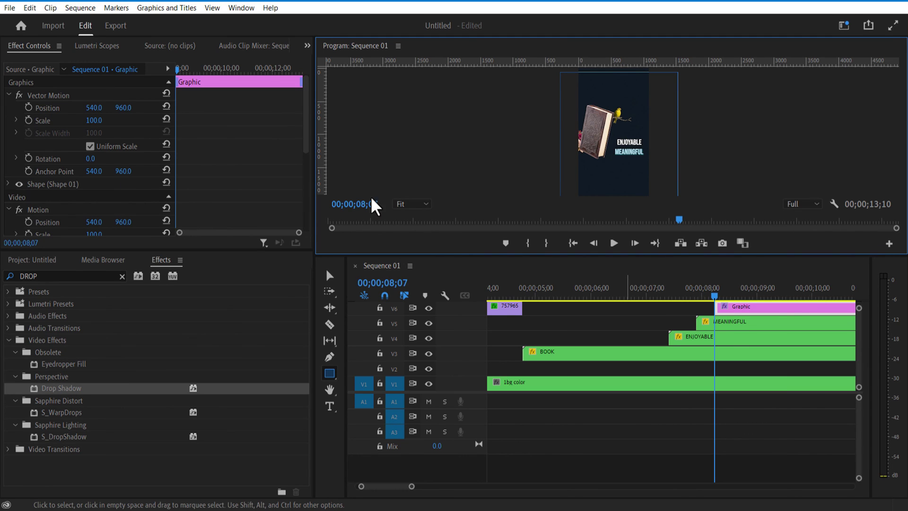
Turn off the rectangle's stroke and fill it with the colour 0e403b
mouse_move(306, 125)
left_mouse_down()
mouse_move(304, 212)
mouse_move(308, 135)
left_mouse_up()
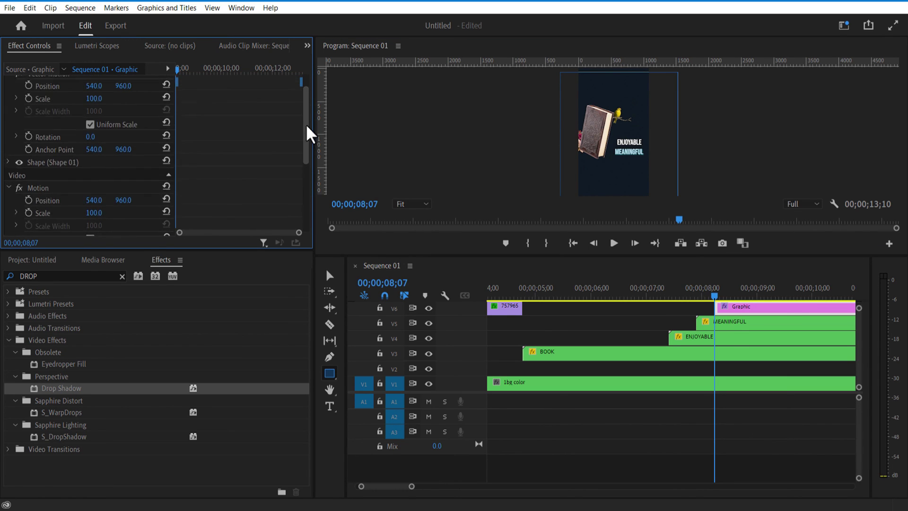
left_click(8, 162)
scroll(120, 213, "down", 3)
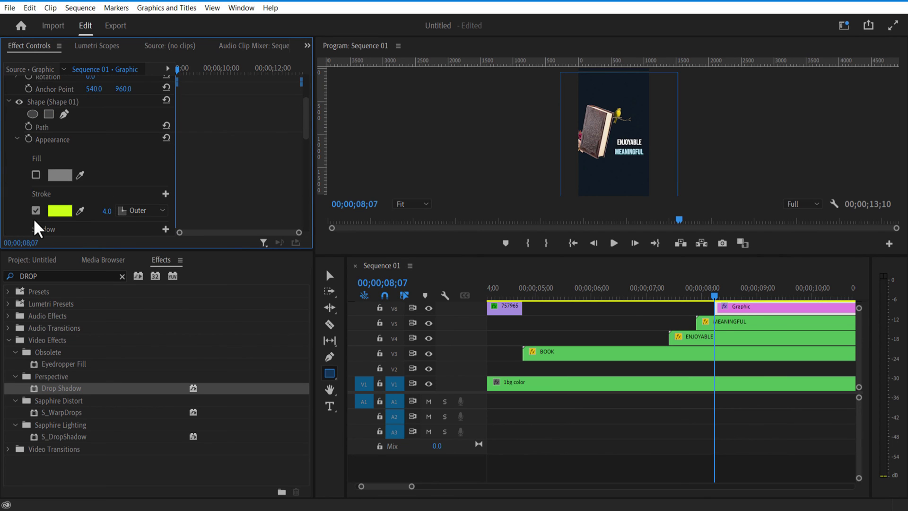
left_click(36, 175)
left_click(60, 175)
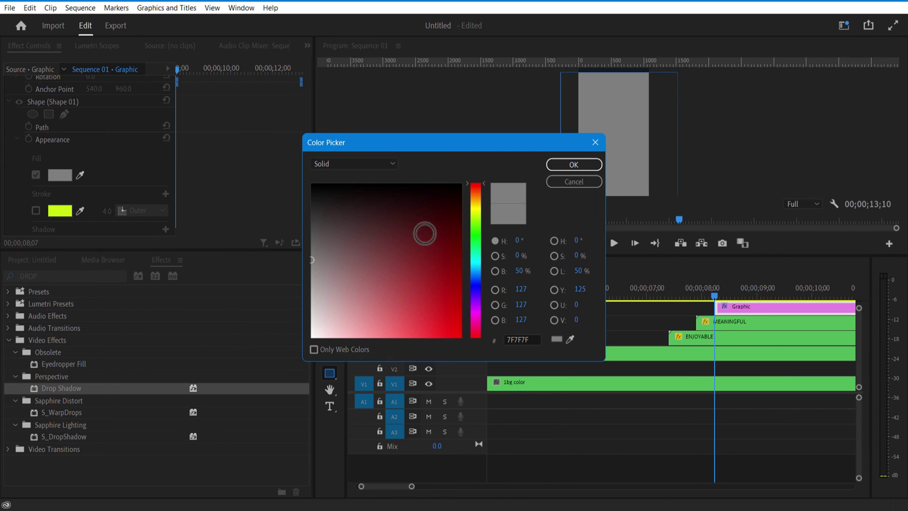
key("ctrl+v")
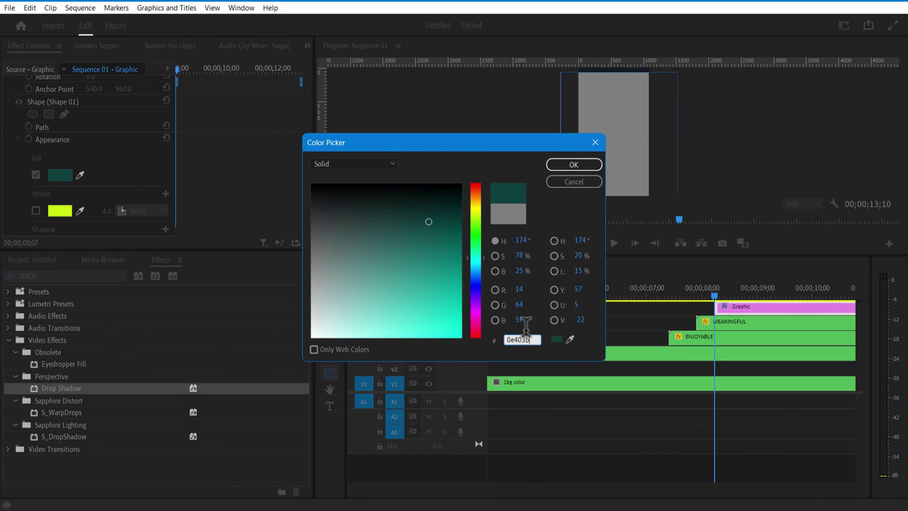
left_click(567, 165)
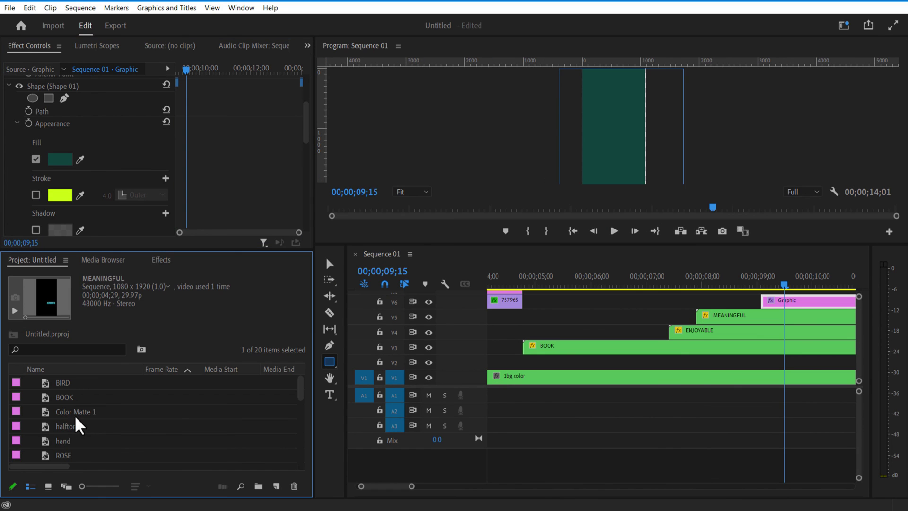
Place the halftone image above the dark green rectangle at Scale 60 and recolour it with the Tint effect
left_click(76, 426)
left_click_drag(84, 429, 799, 336)
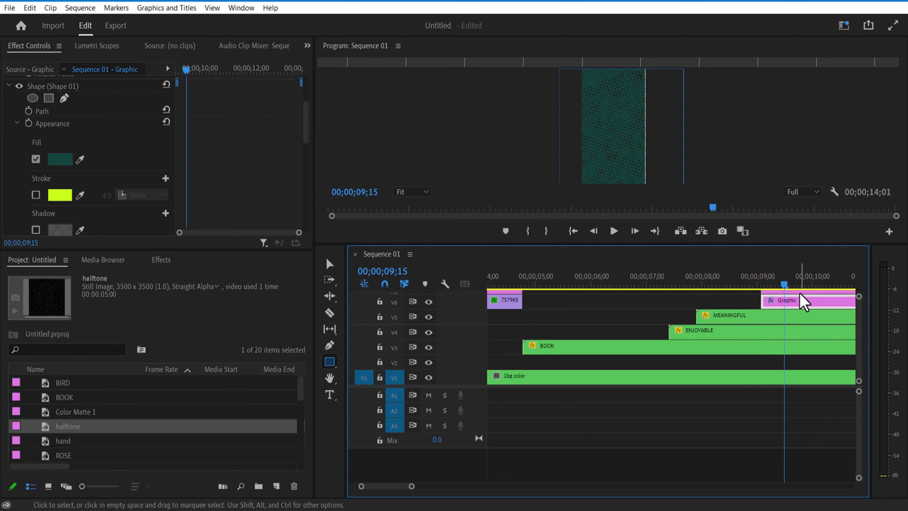
left_click(800, 294)
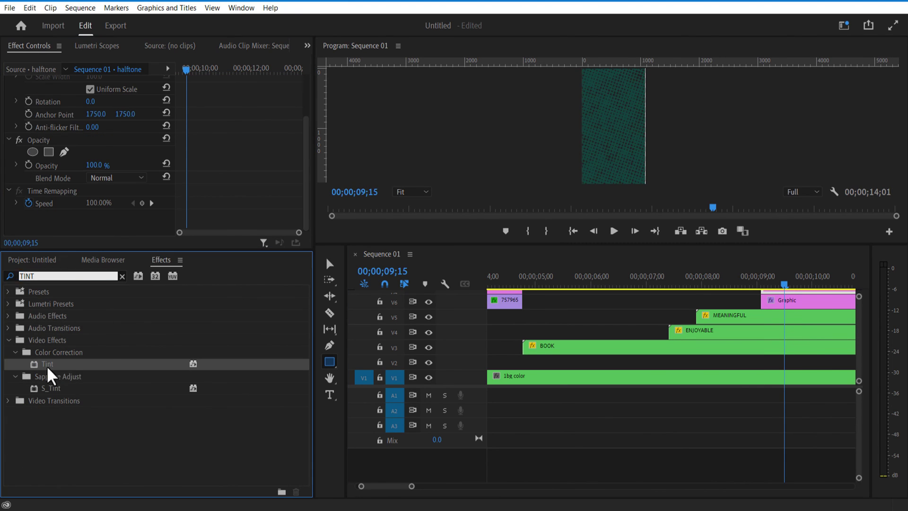
left_click_drag(47, 365, 796, 291)
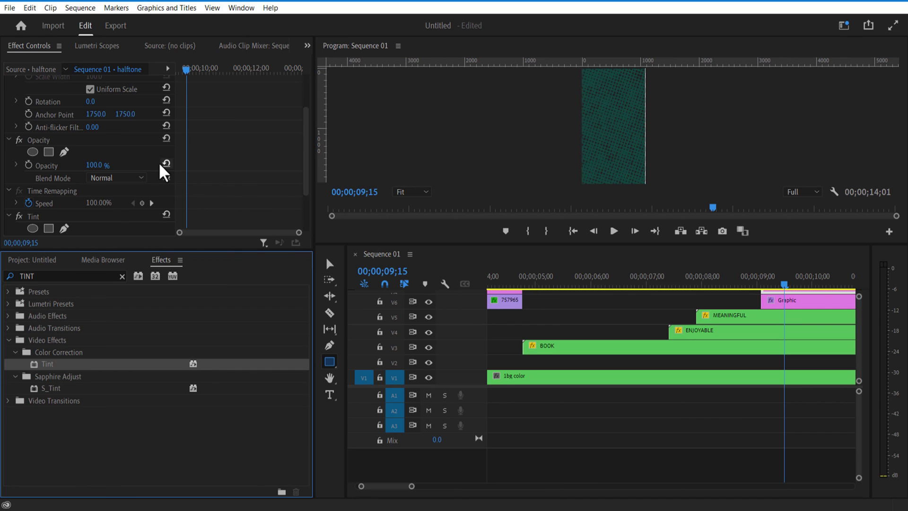
scroll(223, 186, "down", 3)
left_click(94, 191)
left_click(312, 179)
left_click(574, 170)
Nest the halftone and rectangle graphic clips into a sequence named 2ND BG
left_click_drag(730, 243, 741, 304)
left_click_drag(750, 279, 779, 290)
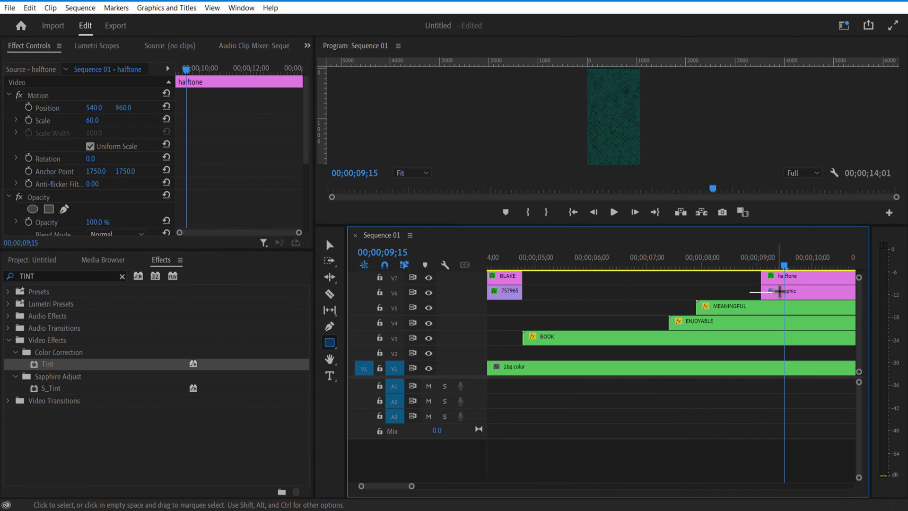
right_click(770, 286)
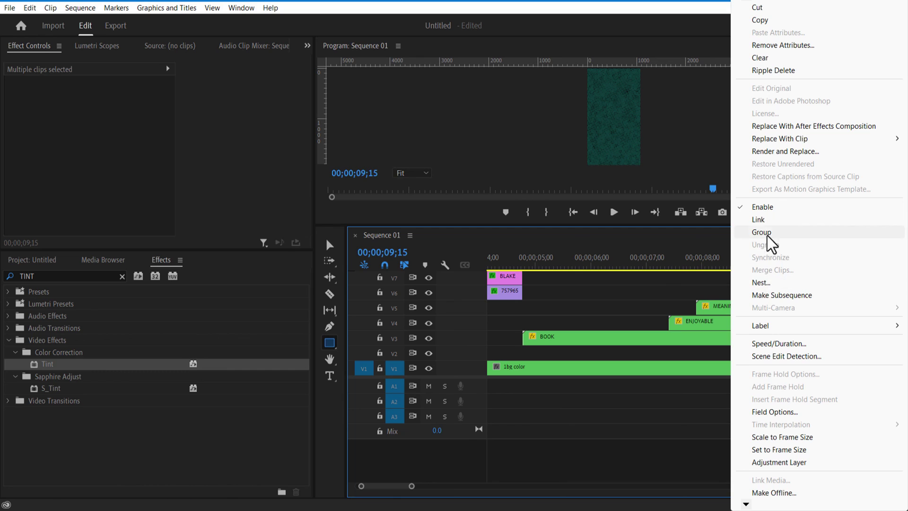
left_click(760, 282)
type("2ND BG")
left_click(427, 266)
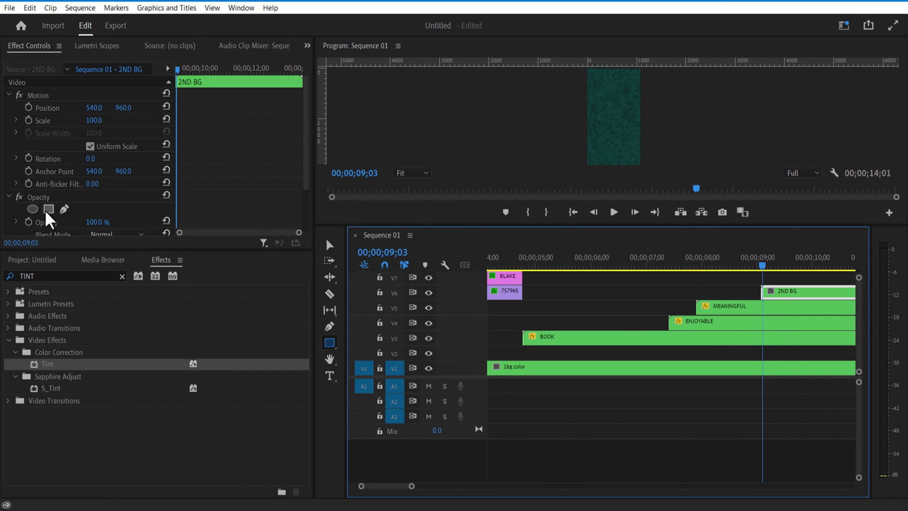
Add a rectangular opacity mask to 2ND BG at 00;00;09;03 and reshape it into a thin strip along the frame's upper edge
left_click(48, 211)
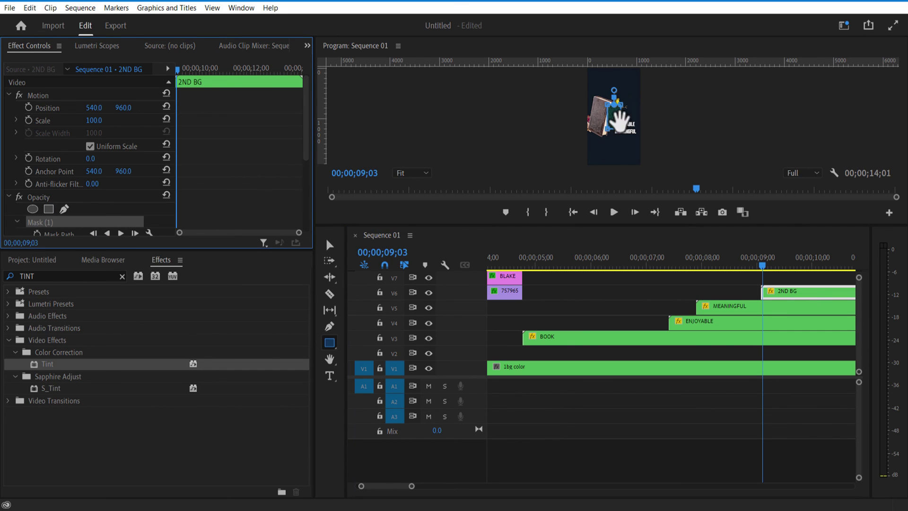
left_click_drag(621, 104, 652, 71)
left_click_drag(608, 105, 577, 70)
left_click_drag(620, 129, 642, 76)
left_click_drag(608, 129, 576, 75)
left_click_drag(666, 225, 665, 312)
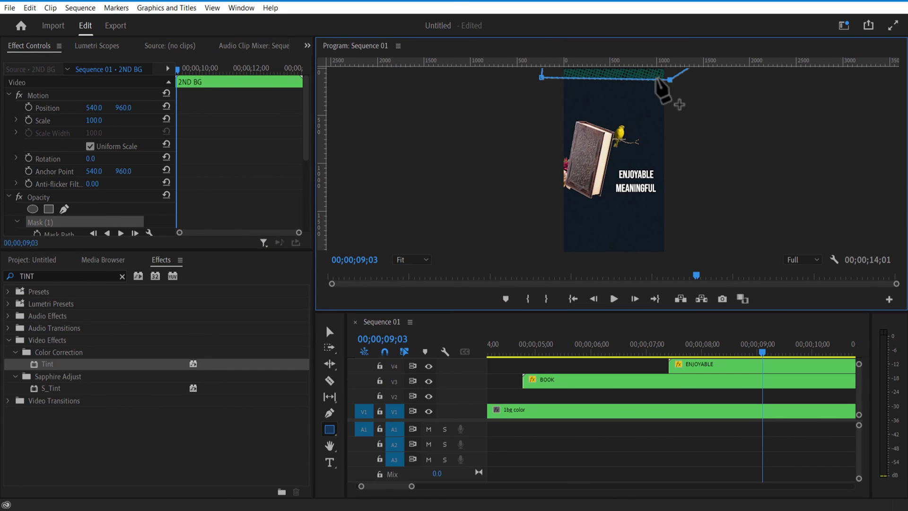
Keyframe the 2ND BG mask path through 00;00;09;25 and beyond, extending its points downward in stages until it covers the whole frame
left_click_drag(179, 81, 195, 71)
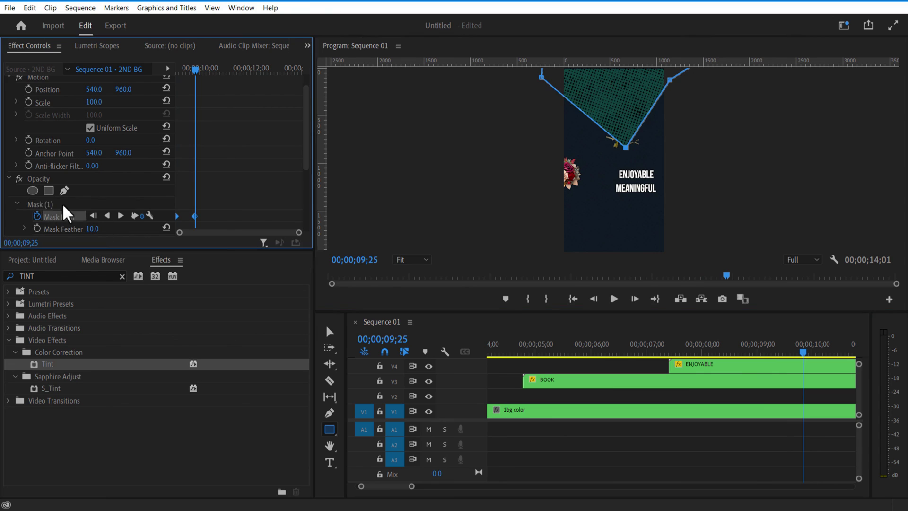
left_click_drag(577, 176, 568, 184)
left_click_drag(648, 114, 657, 231)
left_click_drag(803, 351, 836, 352)
left_click_drag(625, 147, 563, 270)
left_click_drag(657, 230, 714, 279)
left_click_drag(568, 185, 548, 185)
left_click_drag(828, 351, 745, 371)
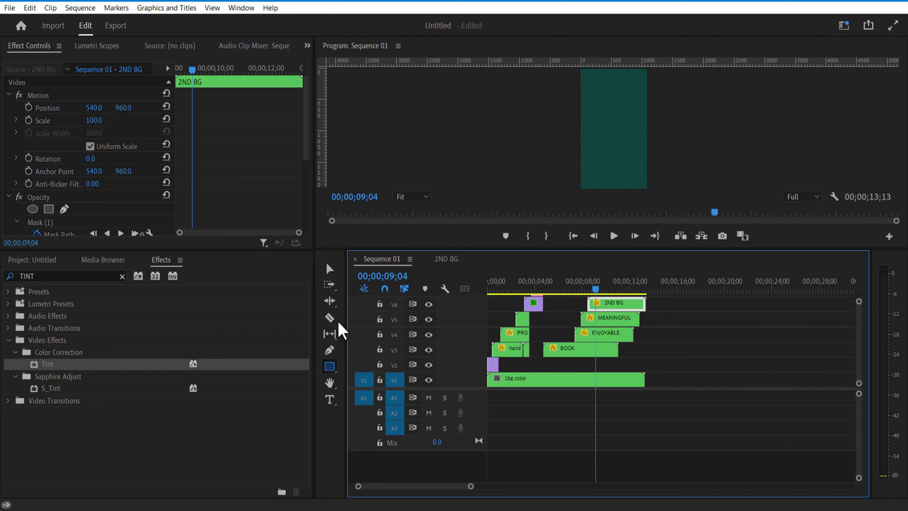
Split the BOOK, ENJOYABLE, MEANINGFUL and 2ND BG clips at 00;00;09;04 and delete the parts after the cut
left_click(330, 317)
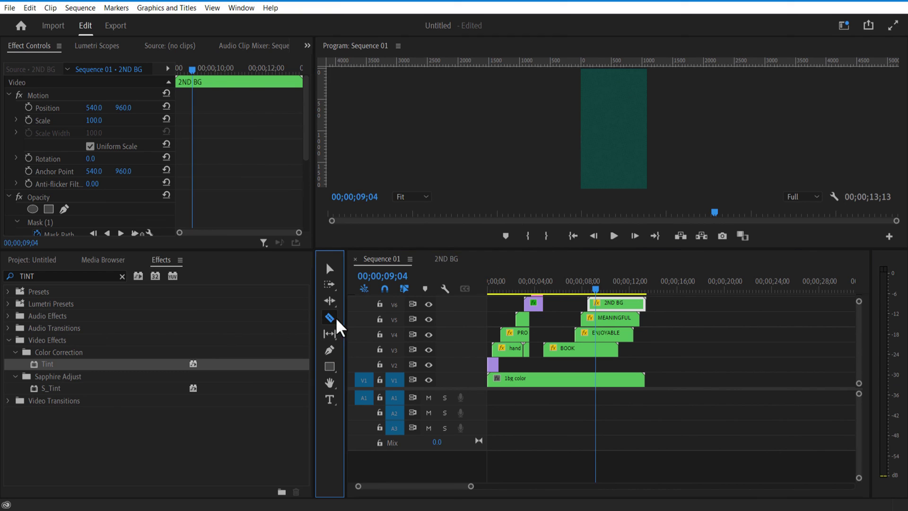
left_click(595, 348)
left_click(595, 333)
left_click(596, 318)
left_click(596, 302)
key("v")
left_click_drag(659, 358, 603, 301)
key("Delete")
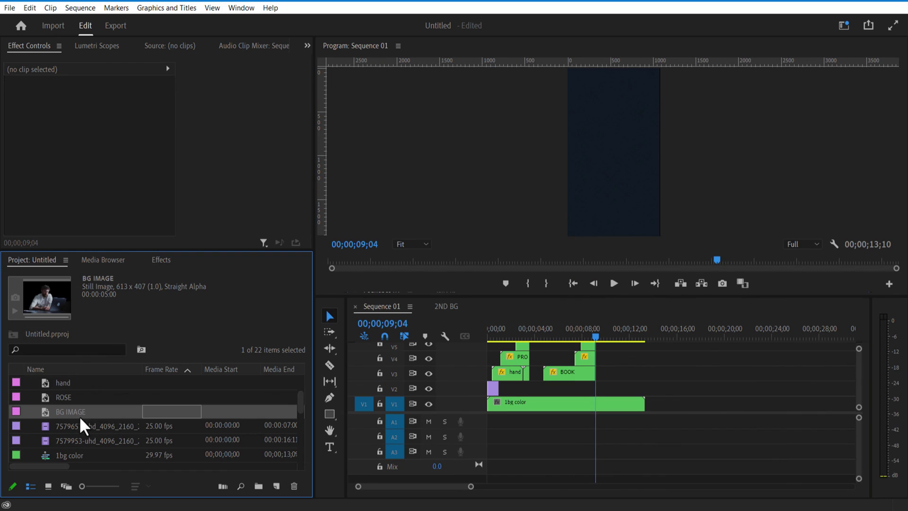
Place BG IMAGE on V3 after the BOOK clip, with Scale 260 and Position 659, 1454
left_click_drag(81, 416, 599, 376)
left_click(626, 384)
left_click_drag(94, 120, 114, 124)
left_click_drag(125, 108, 187, 107)
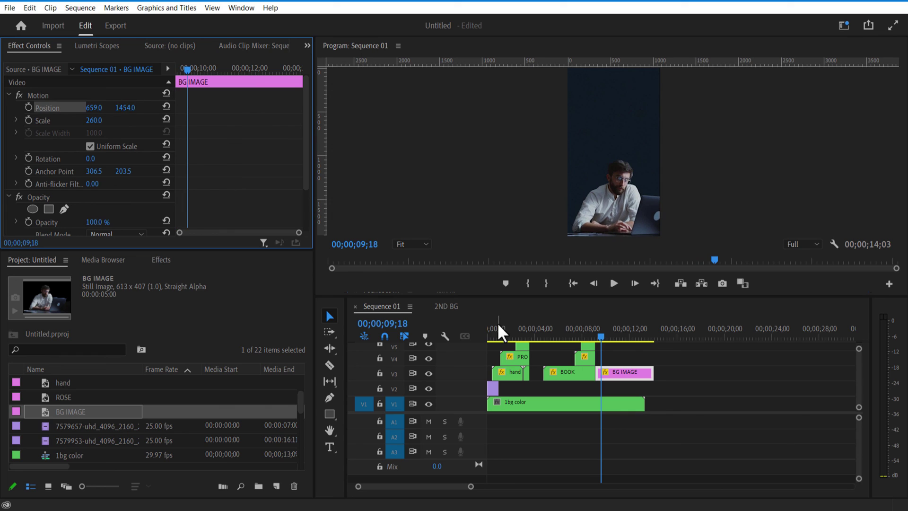
Cover the man's eyes with a tilted yellow bar and nest it with BG IMAGE as a sequence named IMAGE
left_click(333, 414)
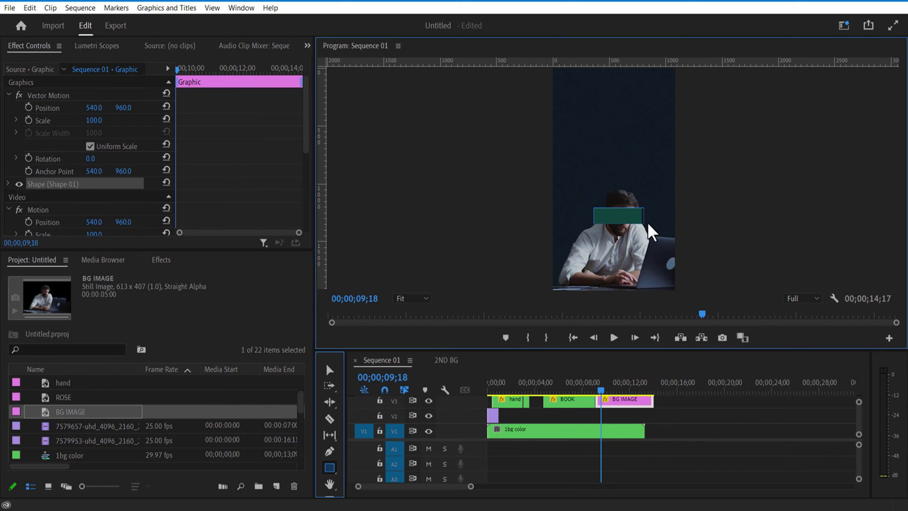
left_click(327, 365)
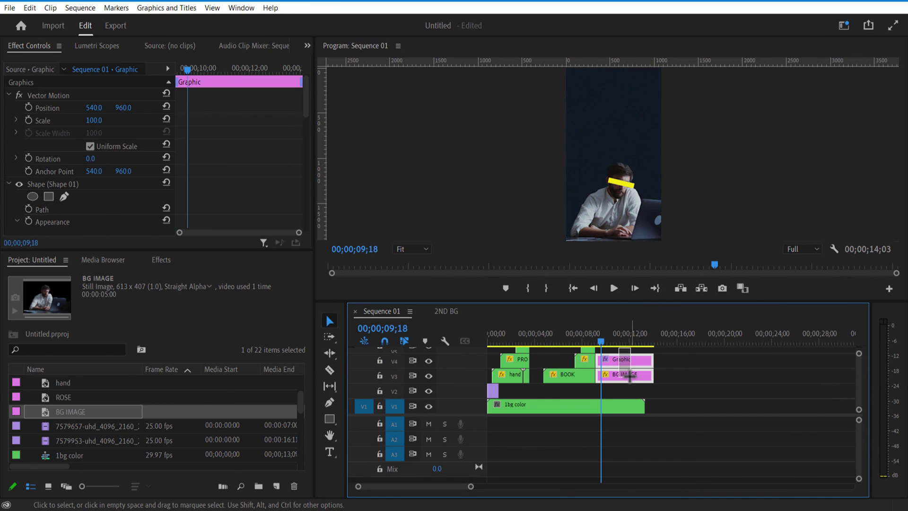
right_click(631, 374)
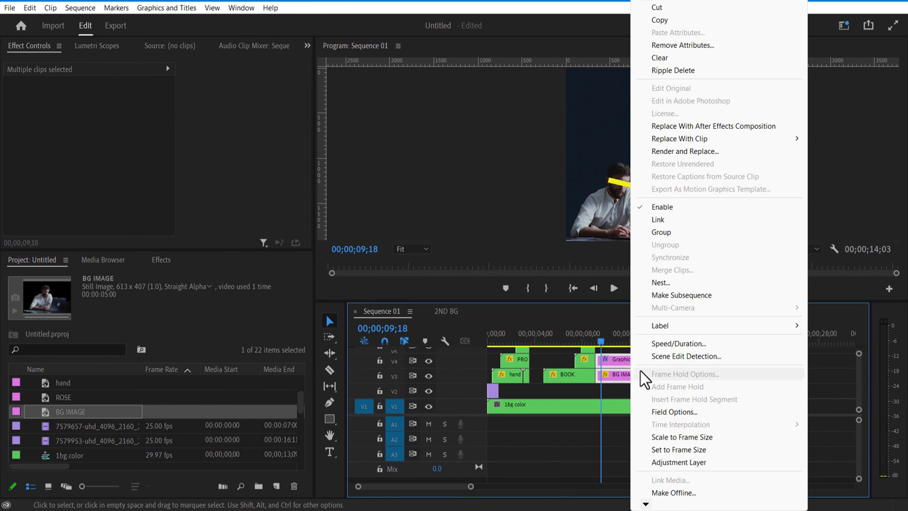
left_click(662, 282)
type("IMAGE")
key("Return")
Keyframe the IMAGE clip's Position and Scale from its start to 626, 925 and 112 at 00;00;12;12
left_click(28, 107)
left_click(28, 120)
left_click_drag(178, 71, 259, 78)
mouse_move(93, 107)
left_mouse_down()
mouse_move(8, 108)
mouse_move(81, 108)
mouse_move(103, 121)
left_mouse_up()
left_click_drag(125, 108, 28, 108)
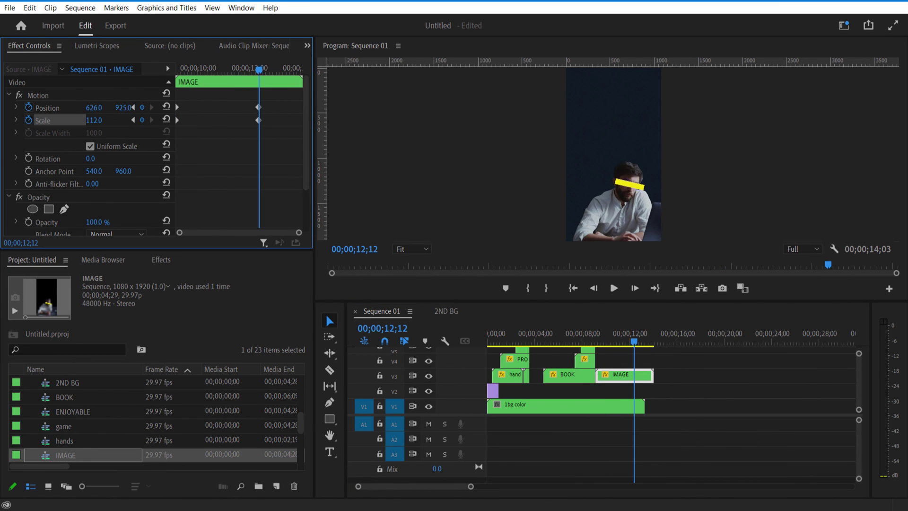
Move the IMAGE clip up to V4 and place a copy of 2ND BG beneath it on V3
left_click_drag(629, 344, 595, 343)
left_click_drag(612, 301, 619, 210)
left_click_drag(628, 330, 630, 314)
left_click(591, 285)
key("shift+Right")
key("shift+Right")
key("shift+Right")
key("shift+Right")
left_click_drag(596, 284, 653, 330)
Split the 2ND BG clip on V3 at 00;00;10;03 and delete the part before the cut
left_click_drag(593, 251, 607, 254)
left_click(610, 329)
left_click(334, 278)
left_click(608, 330)
left_click(329, 230)
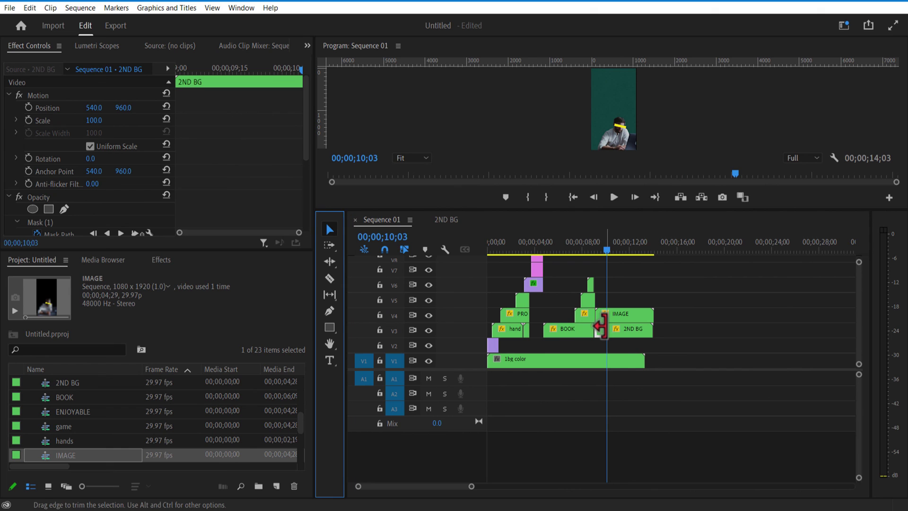
left_click(598, 327)
key("Delete")
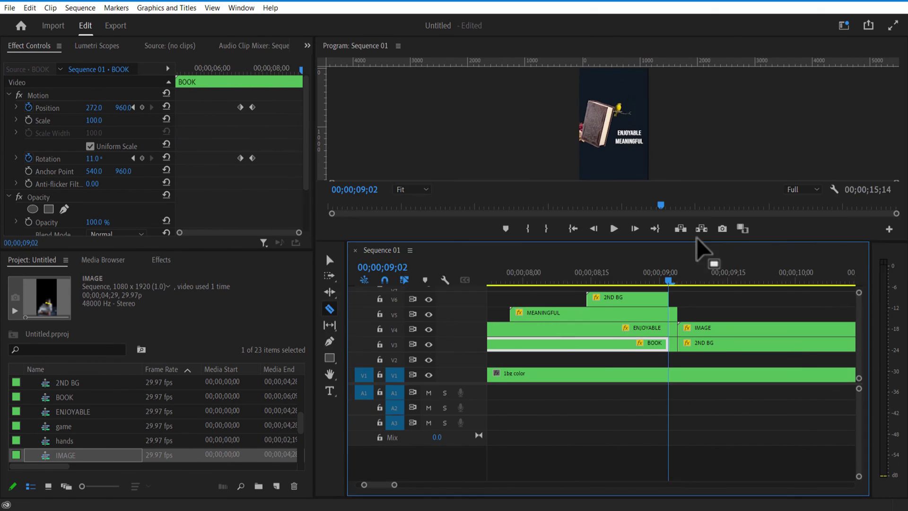
Find the Gaussian Blur video effect and apply it to the IMAGE clip
left_click(161, 260)
left_click(64, 276)
type("BLUR")
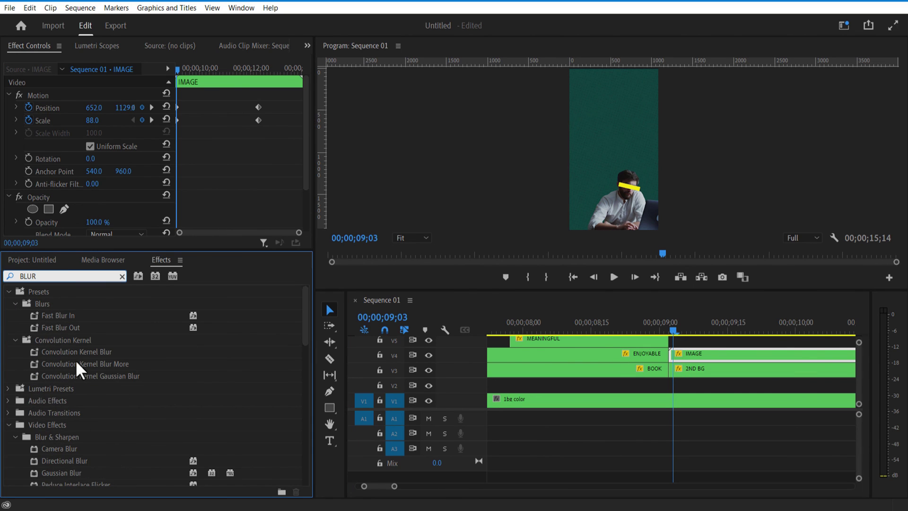
scroll(76, 359, "down", 3)
left_click(104, 424)
left_click_drag(601, 431, 682, 355)
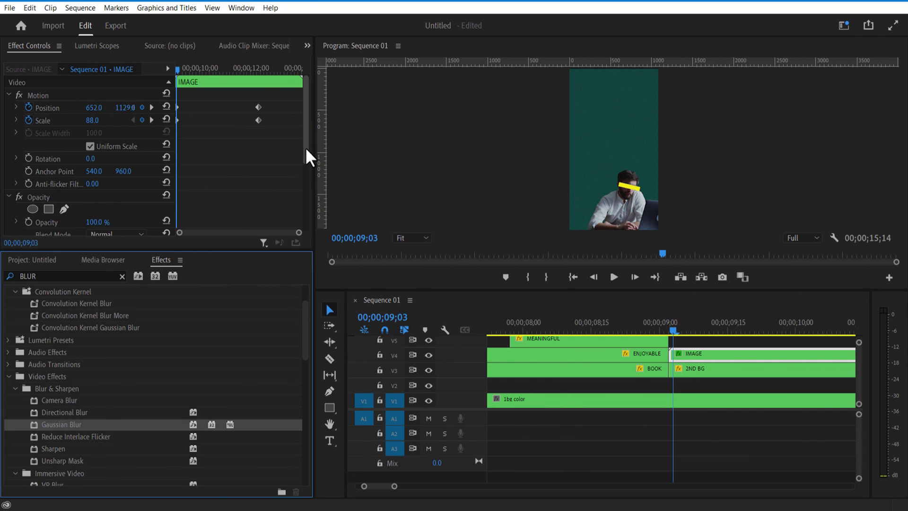
Keyframe the IMAGE clip's Gaussian Blur Blurriness from a raised value at its start to 0 at 00;00;10;02, and preview the animation
left_click_drag(305, 146, 306, 217)
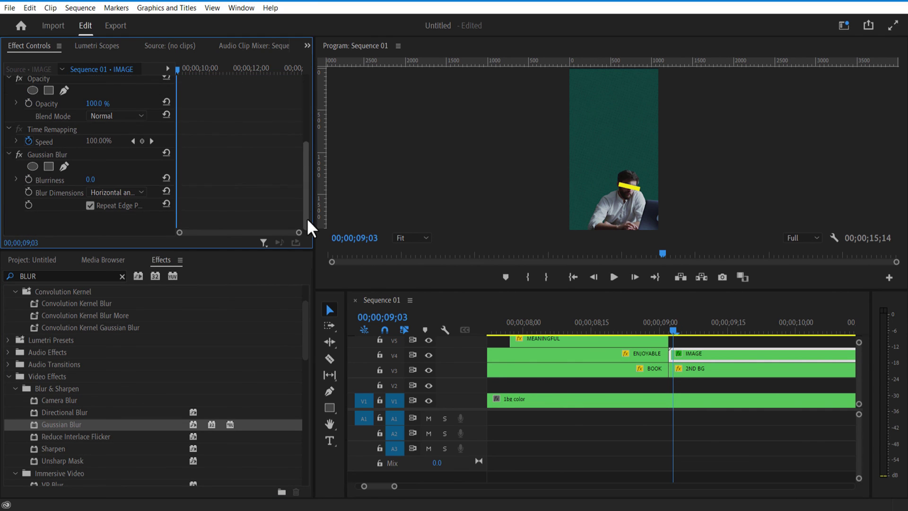
left_click(28, 178)
left_click_drag(90, 178, 135, 179)
left_click_drag(180, 70, 202, 80)
left_click_drag(98, 178, 47, 178)
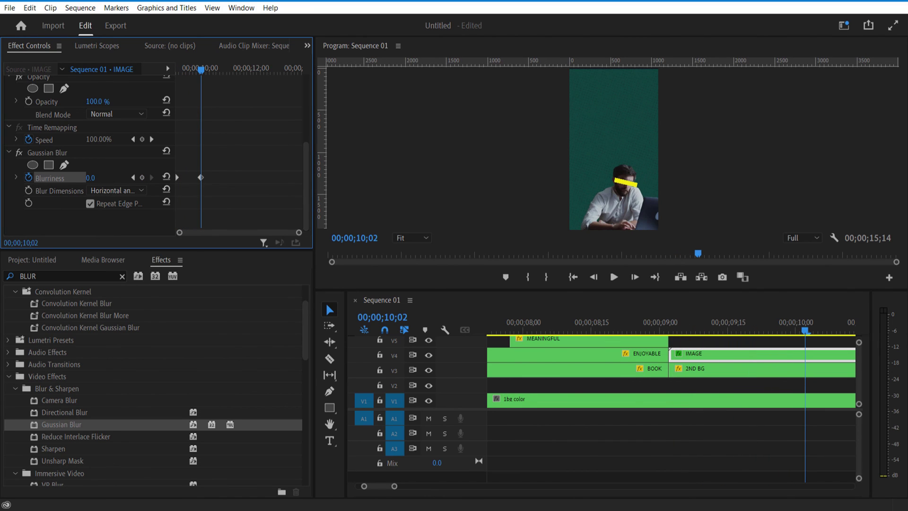
left_click_drag(201, 70, 142, 95)
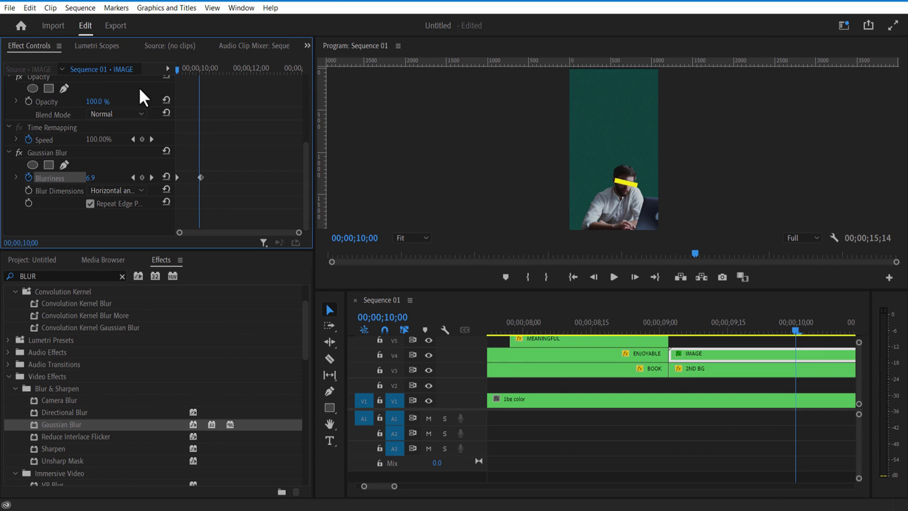
left_click(615, 277)
left_click(615, 279)
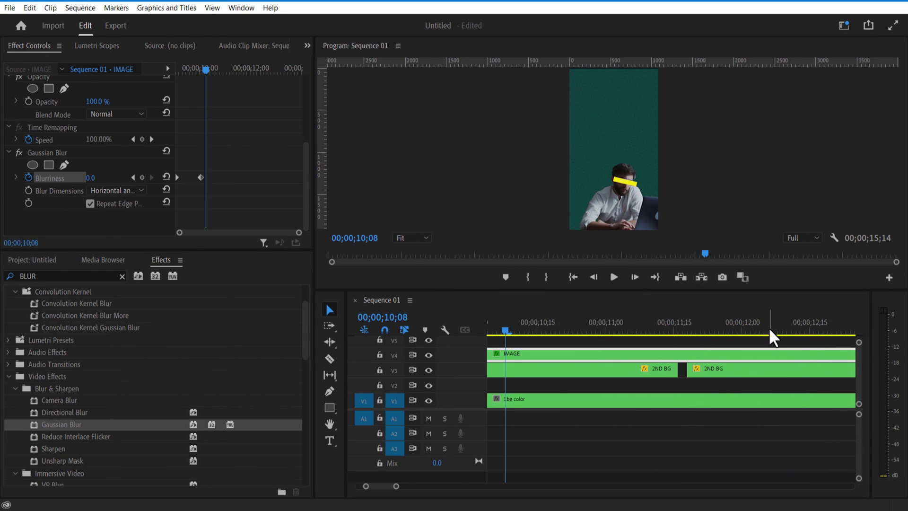
Place a copy of the PRODUCT clip on V5 above the IMAGE clip and play the sequence from the start
key("backslash")
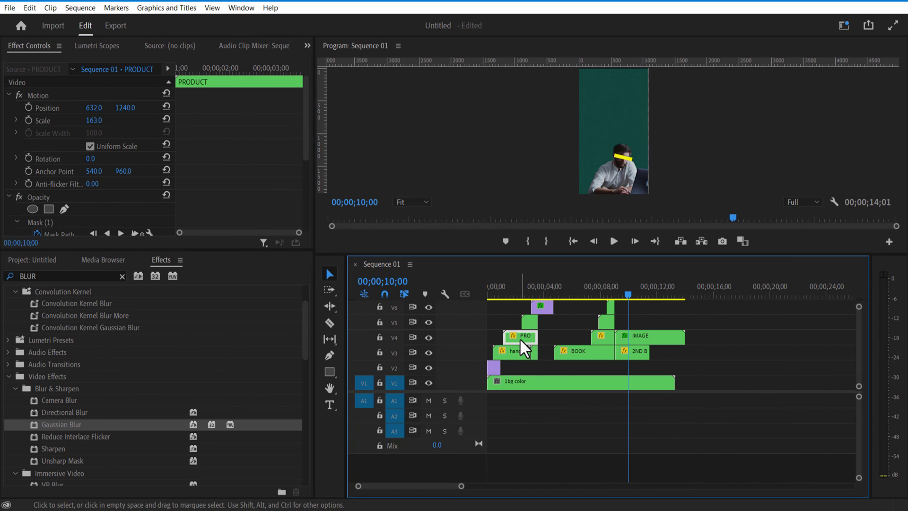
left_click_drag(521, 338, 636, 317)
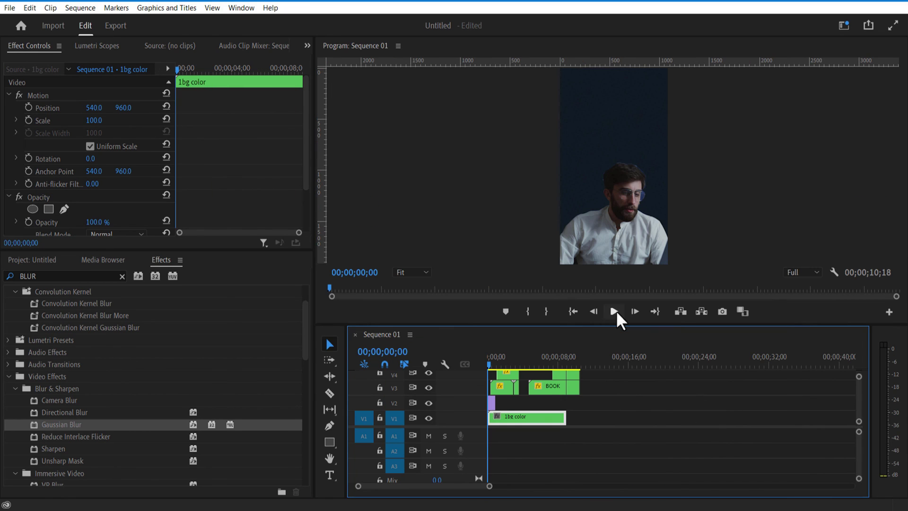
left_click(615, 313)
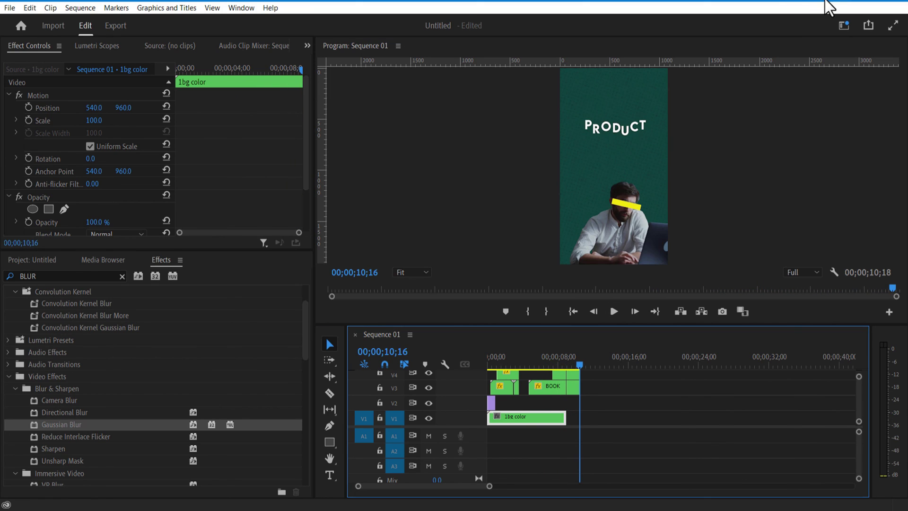
Place the rendered Sequence 01.mp4 from the RENDER project at the start of V1 in the empty sequence
left_click(10, 8)
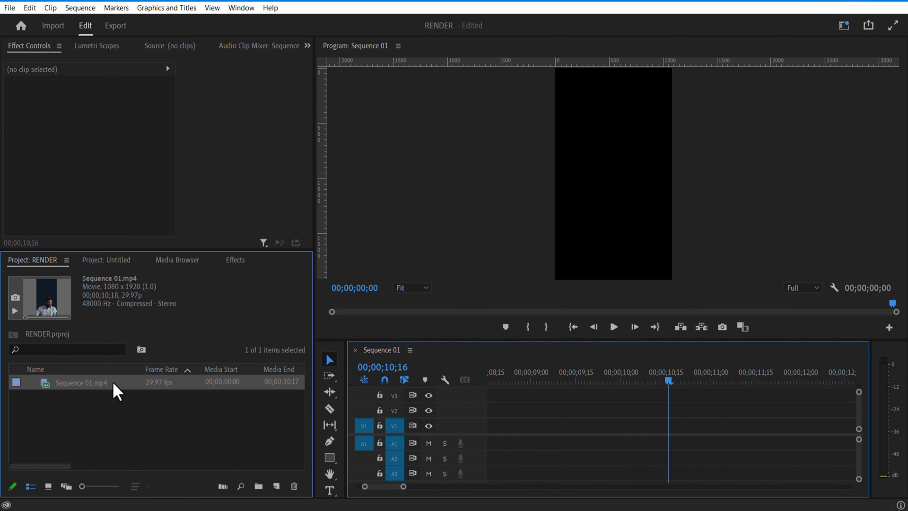
left_click_drag(117, 392, 494, 437)
left_click_drag(402, 486, 477, 486)
left_click_drag(580, 428, 501, 428)
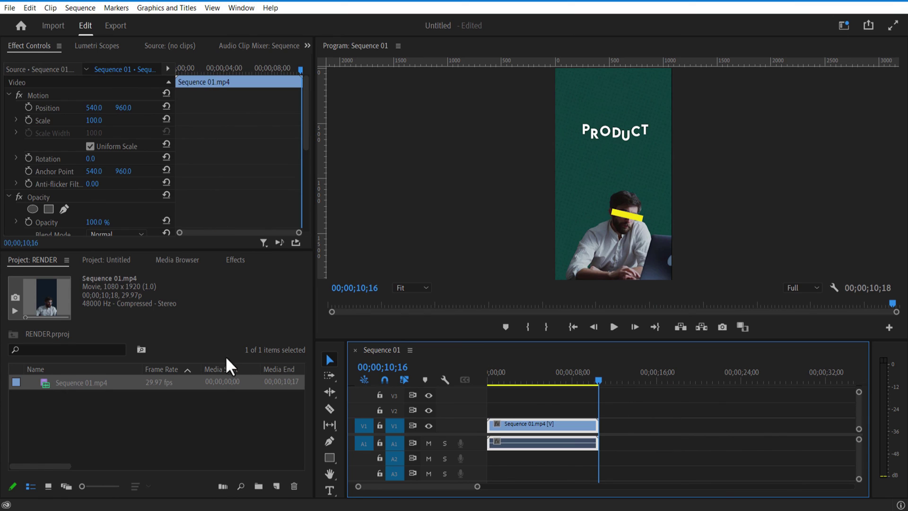
Apply the Posterize Time effect with a frame rate of 12 to the Sequence 01.mp4 clip and play it from the start
left_click(235, 260)
left_click(73, 275)
type("POSTER")
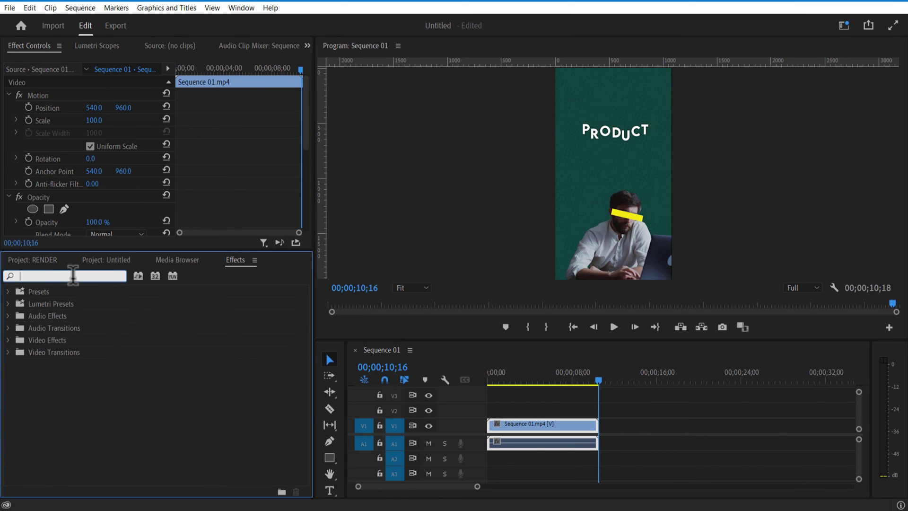
left_click_drag(106, 417, 539, 423)
left_click_drag(307, 133, 312, 206)
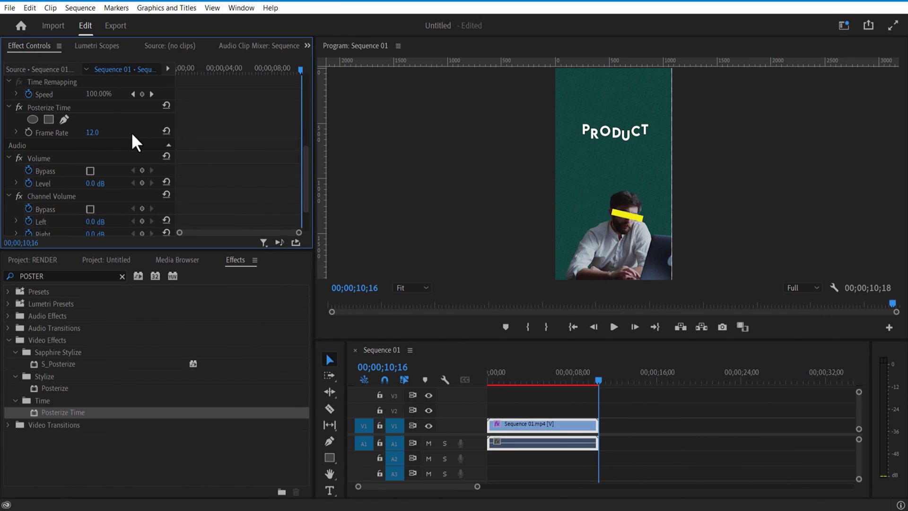
left_click_drag(495, 380, 486, 384)
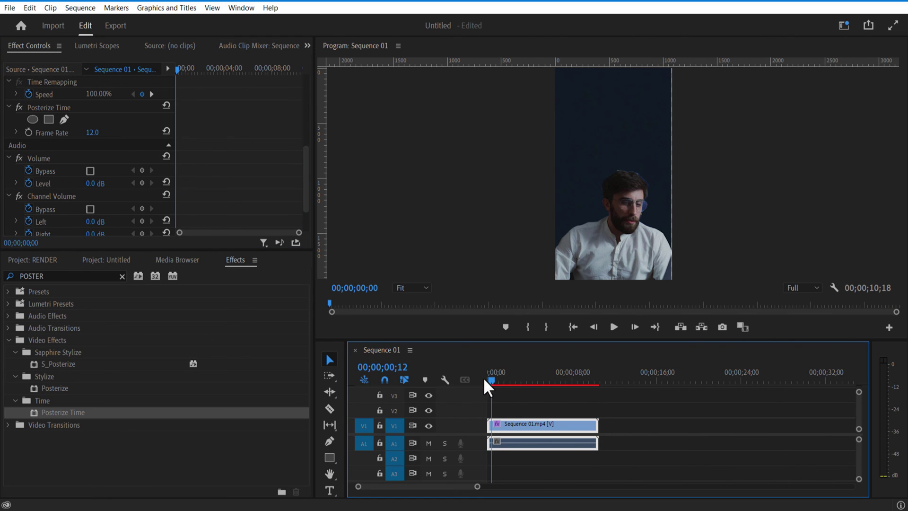
left_click(620, 330)
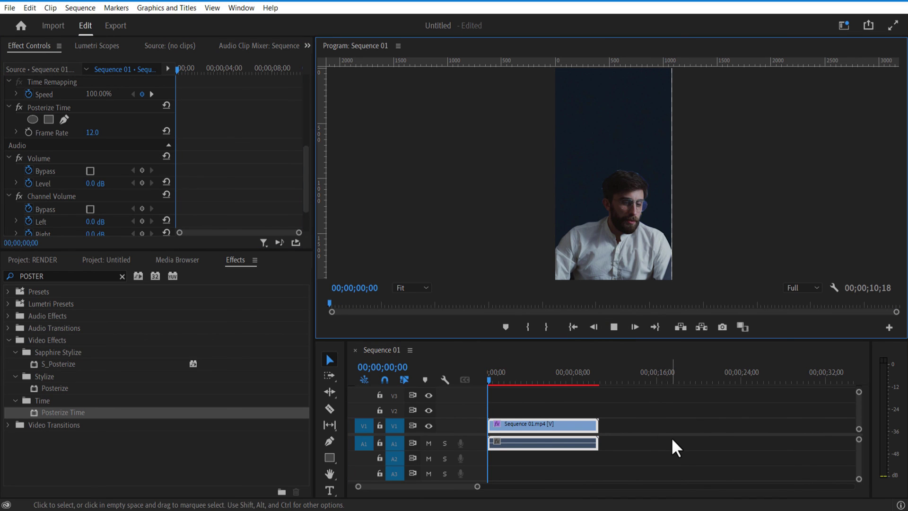